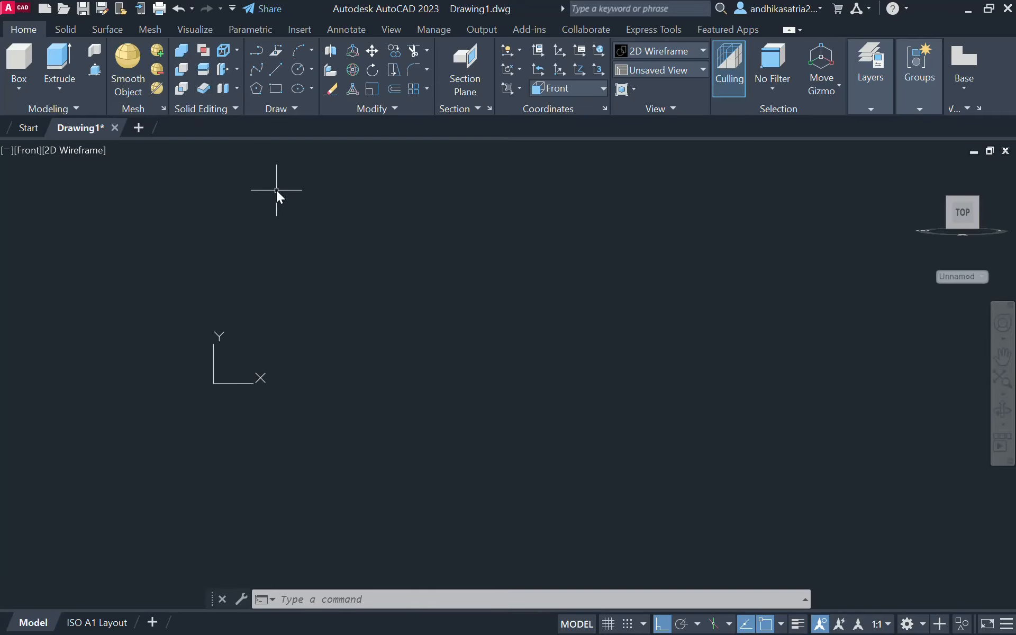
click(311, 69)
click(351, 101)
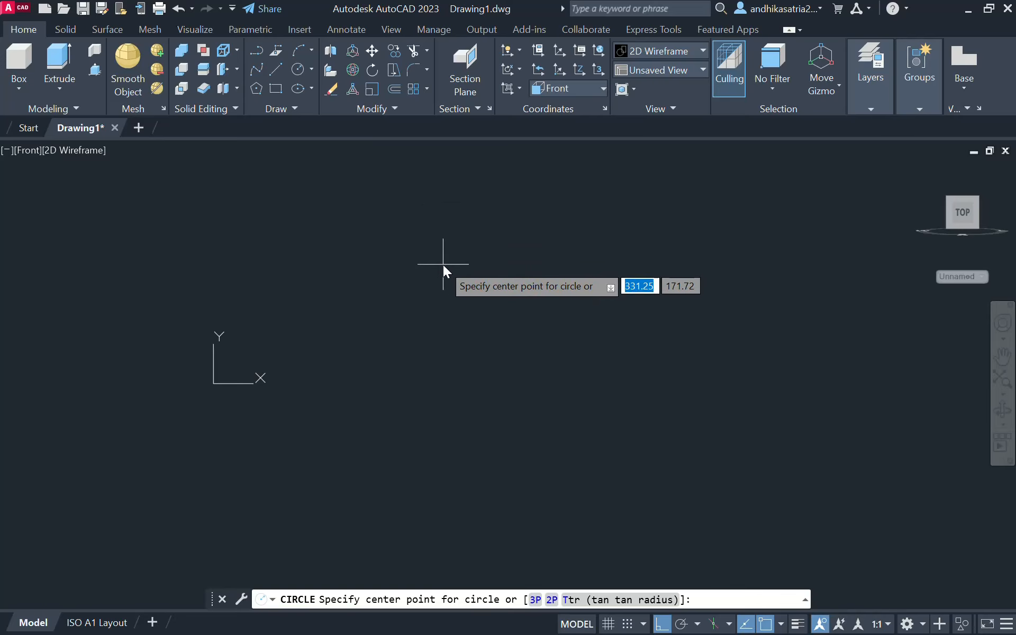
key(Escape)
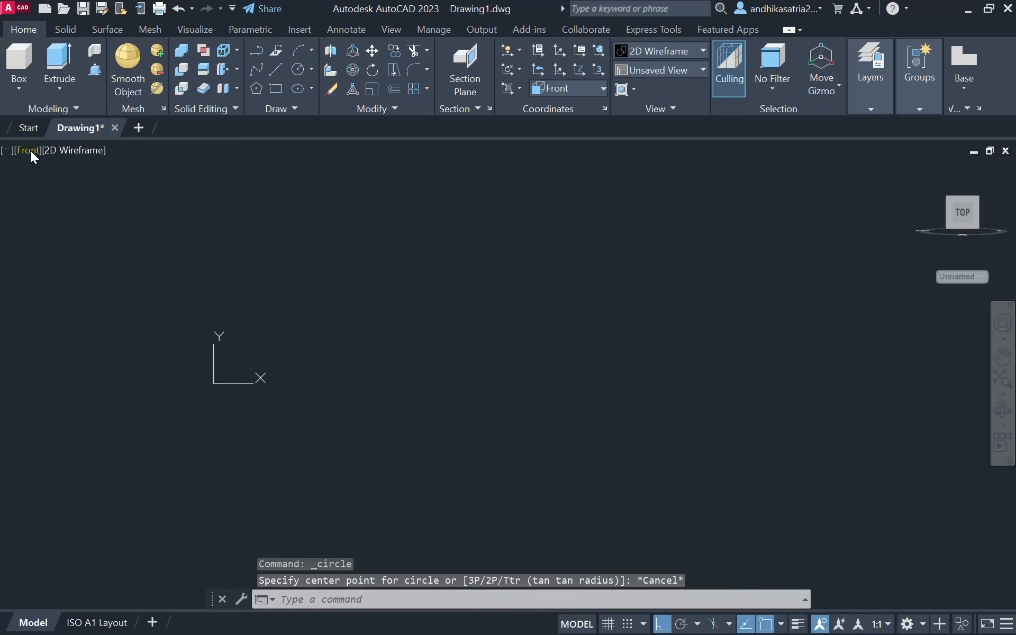
Switch the viewport to the Top view.
click(30, 150)
click(68, 190)
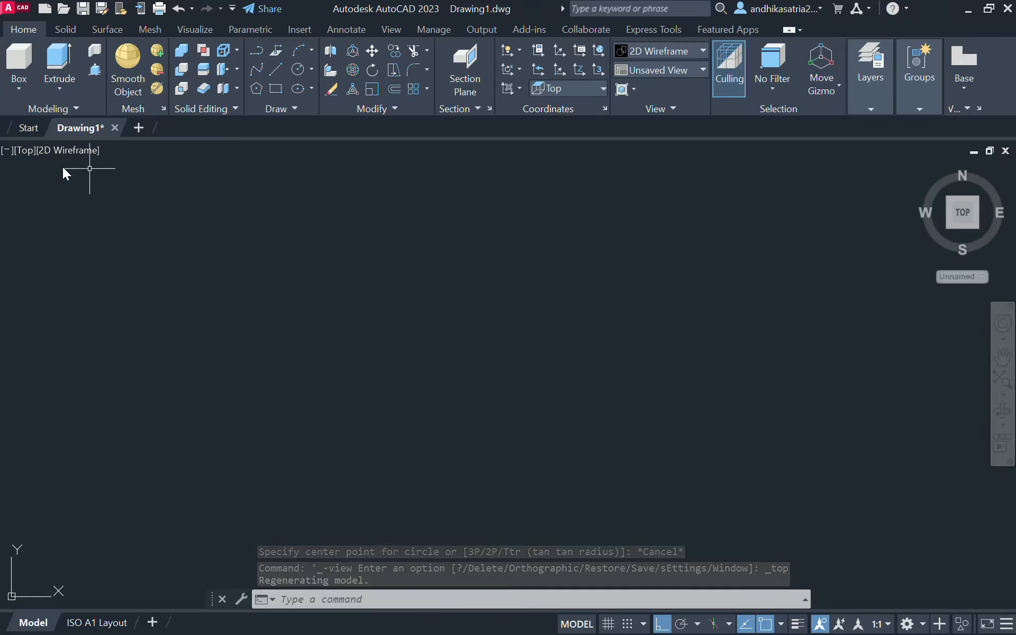
click(23, 151)
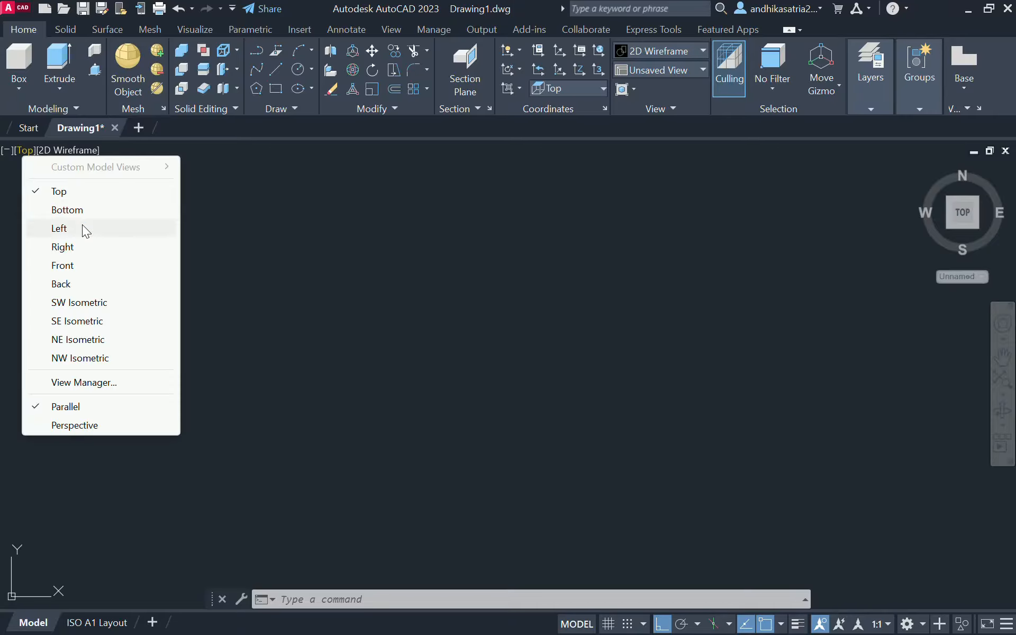
Switch to the exercise PDF in the browser, examine the bracket's drawing and 3D picture on page 16, and return to AutoCAD.
key(alt+Tab)
key(alt+Tab)
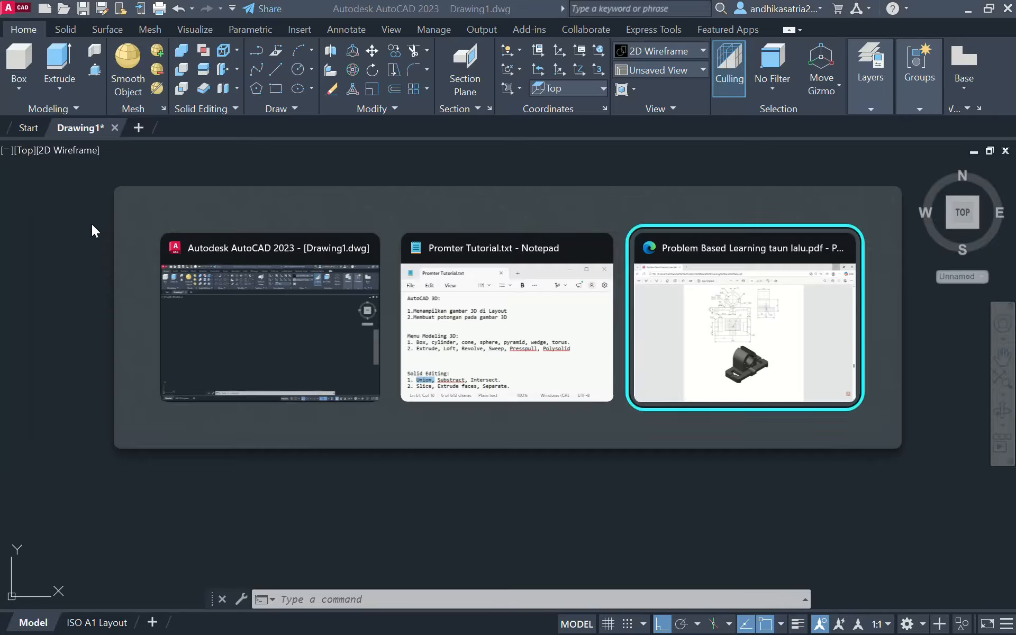
scroll(517, 338, down, 4)
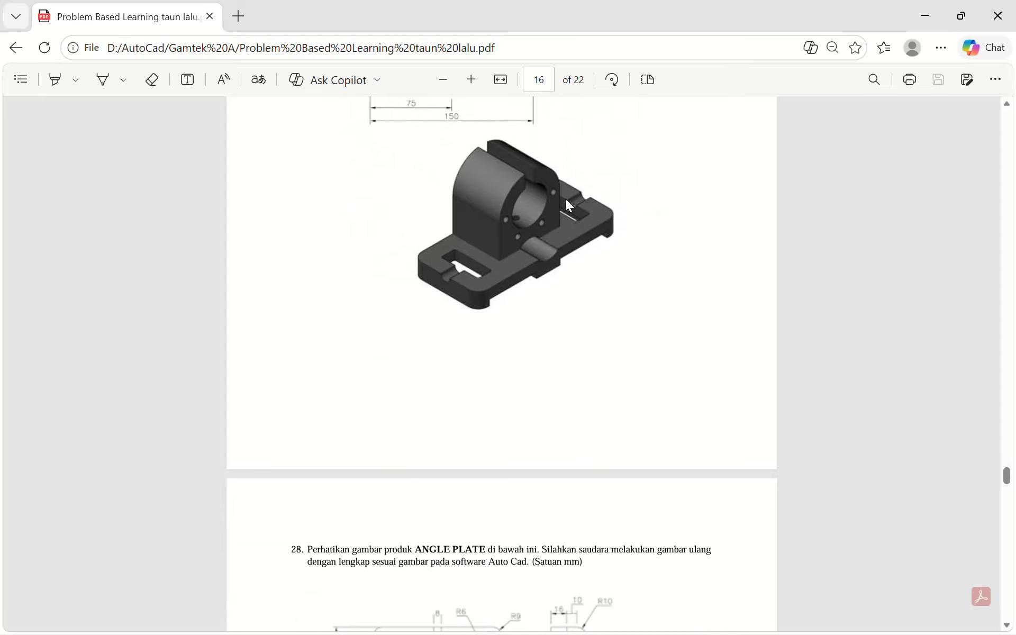
scroll(526, 241, up, 3)
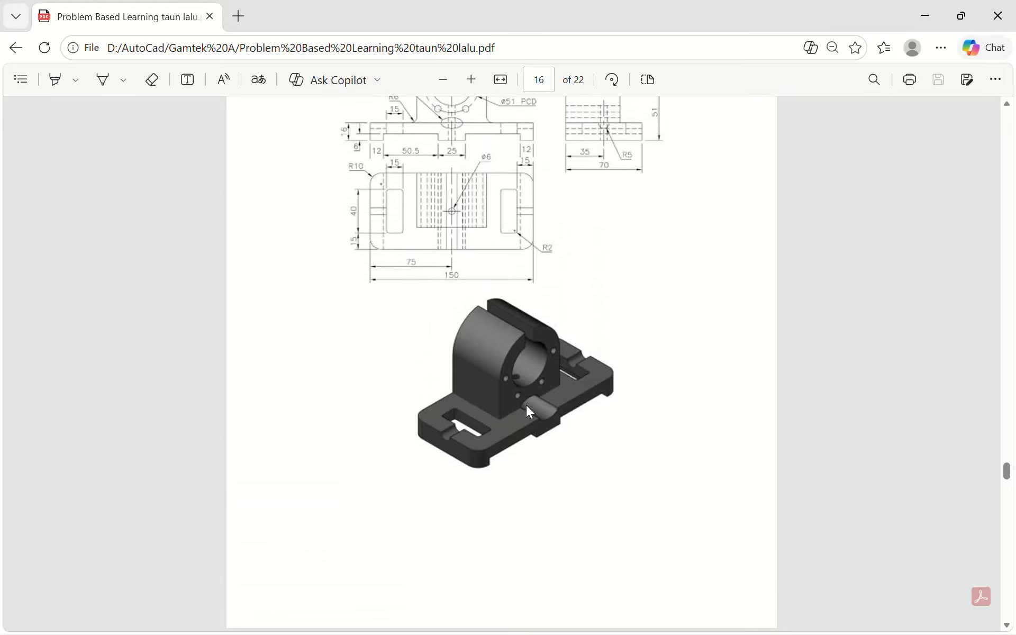
scroll(551, 357, down, 2)
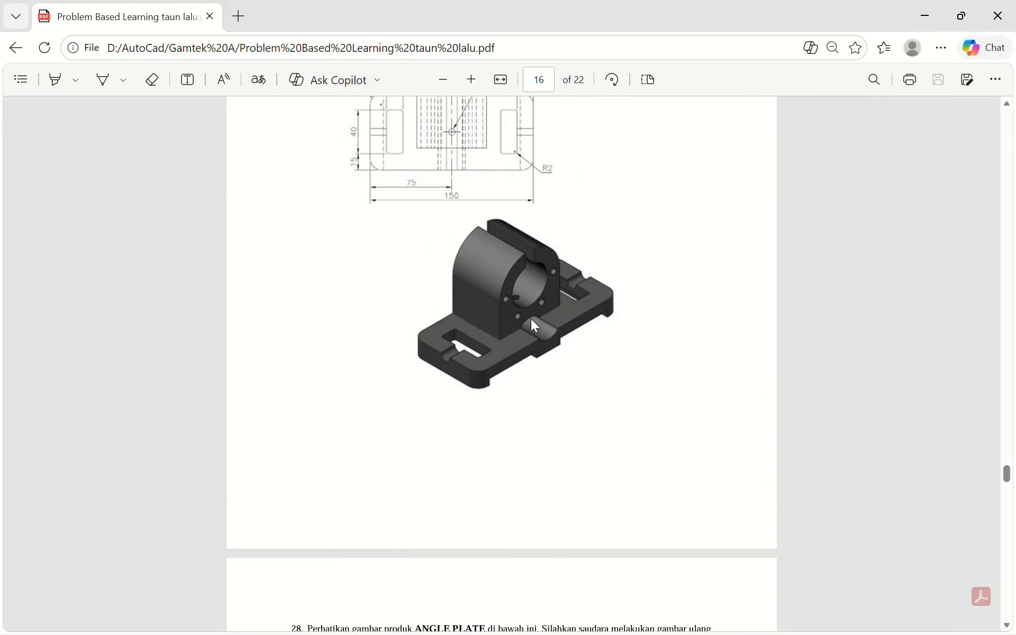
key(alt+Tab)
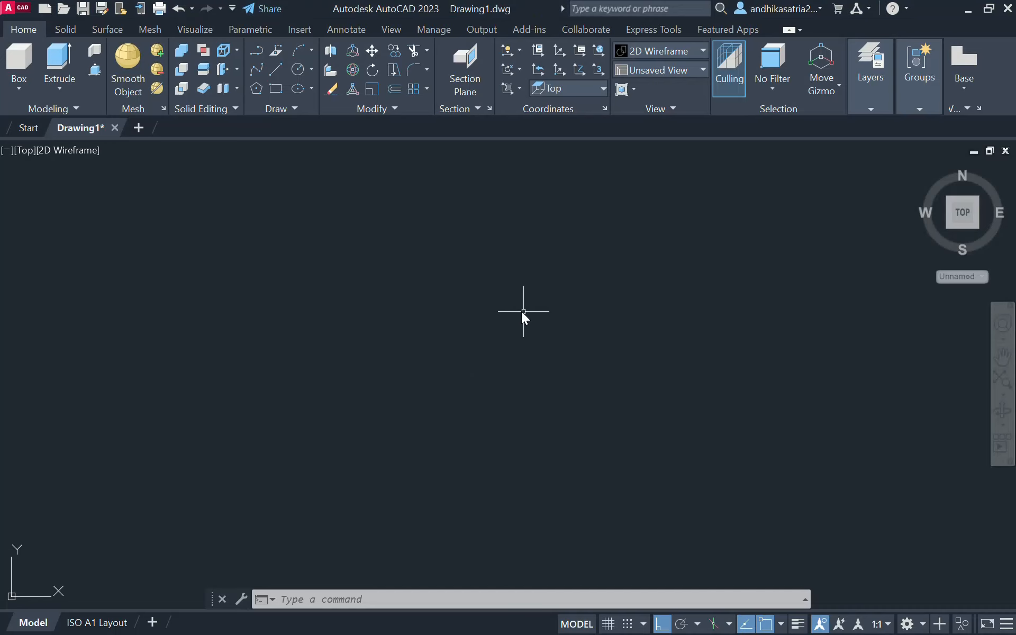
Set the viewport to the Front view and draw a circle with a radius of 50.
click(29, 150)
click(62, 264)
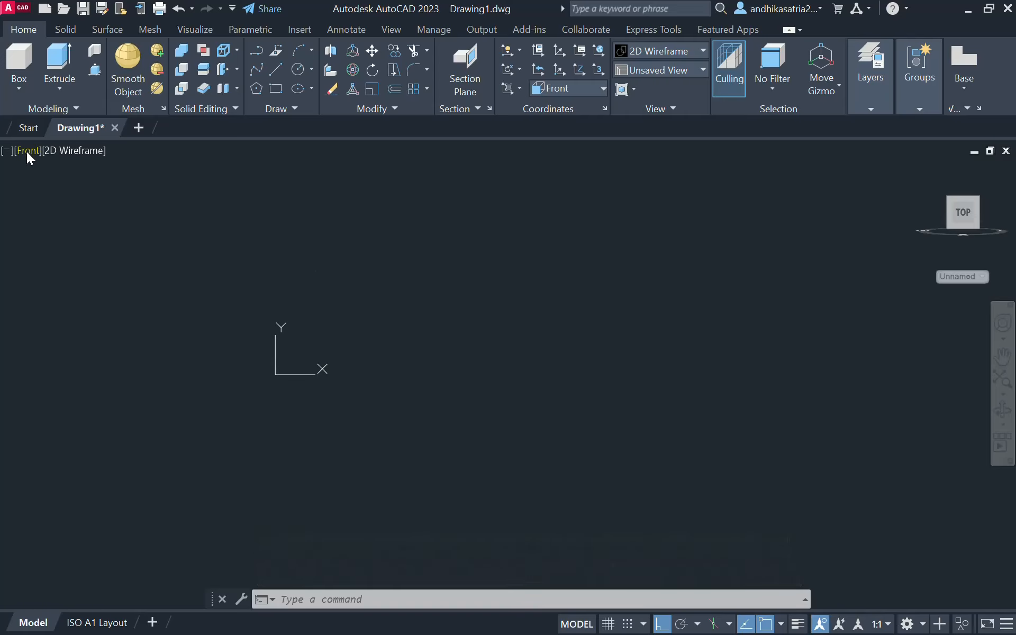
click(298, 69)
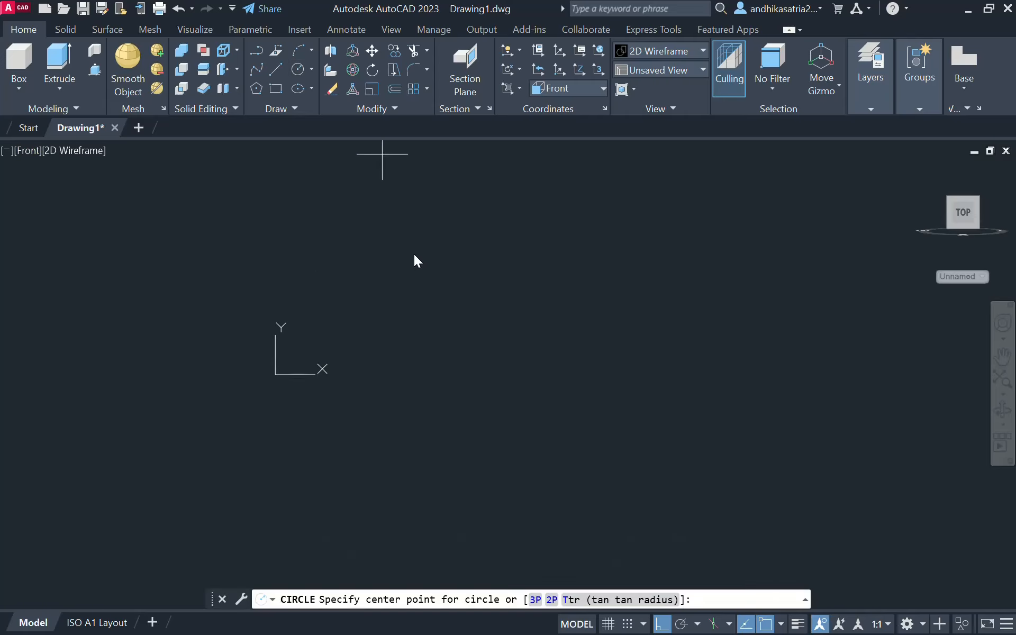
middle_drag(464, 280, 359, 278)
click(441, 244)
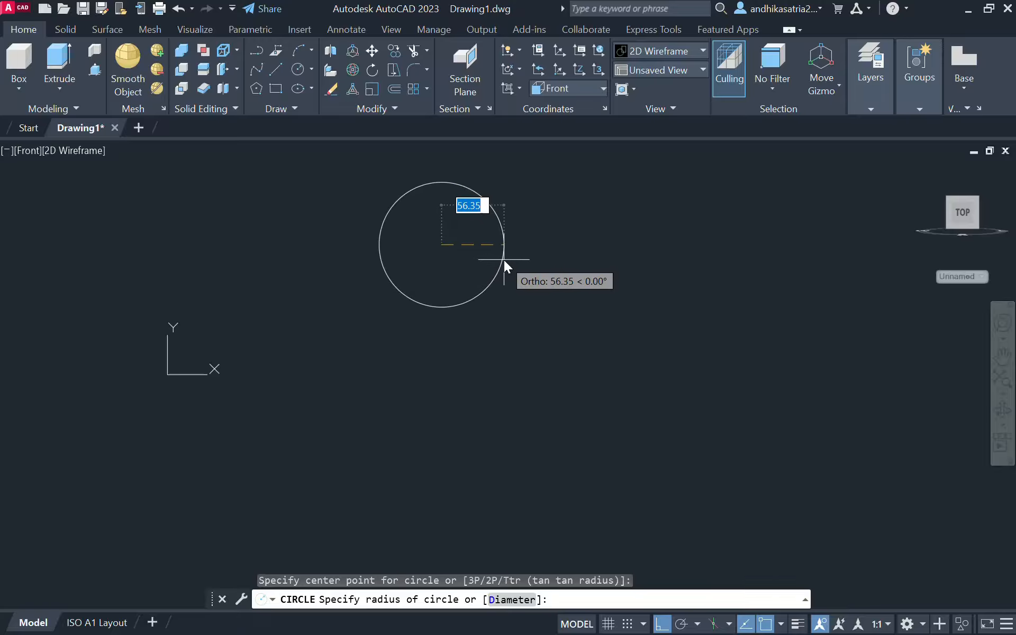
text(50)
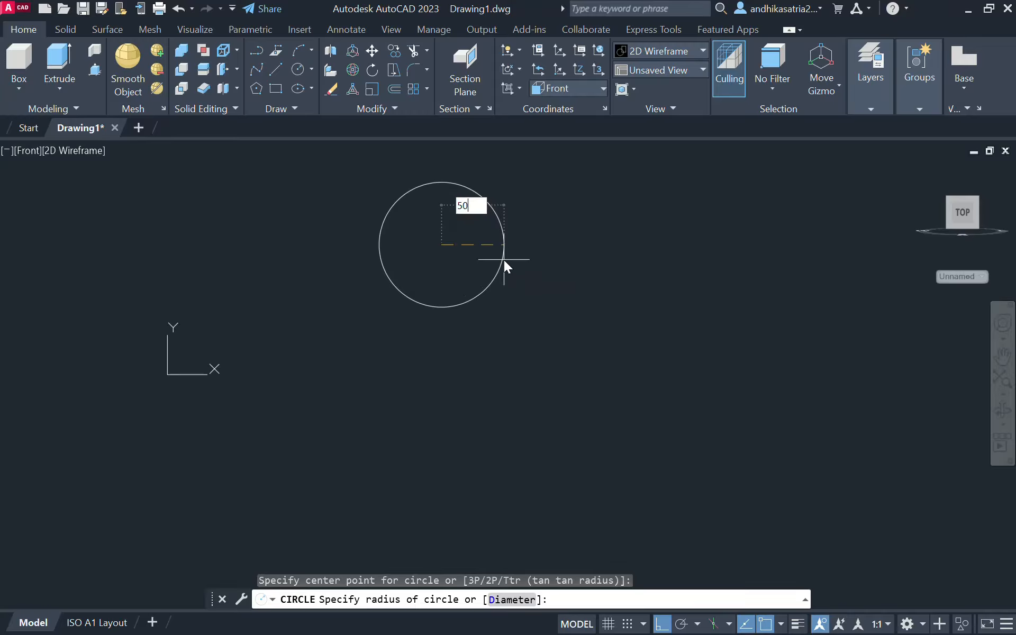
key(Return)
mouse_move(504, 259)
middle_down()
mouse_move(532, 286)
mouse_move(509, 294)
middle_up()
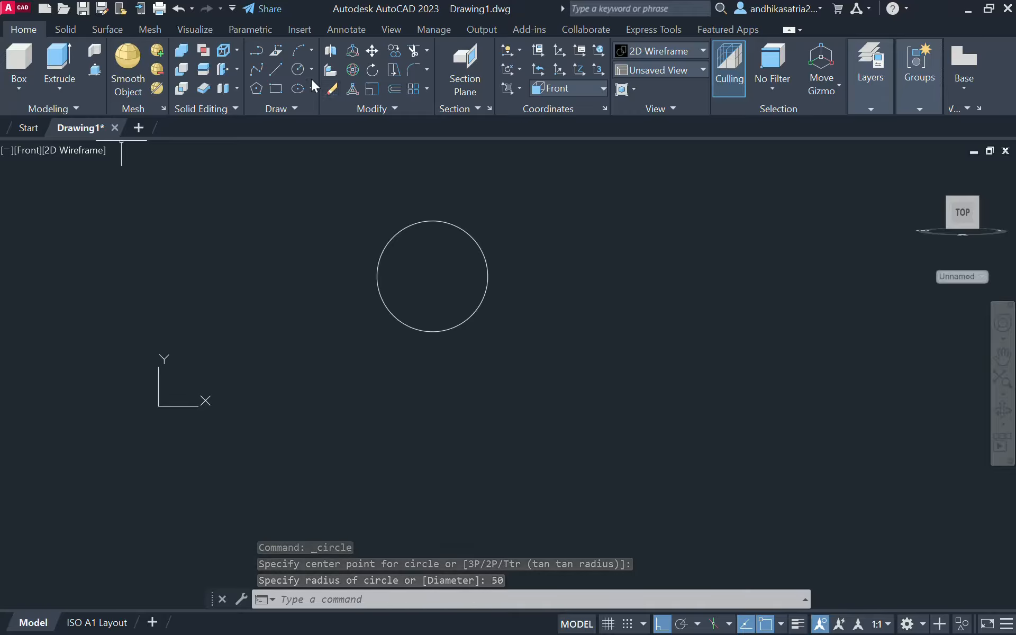
Draw a polyline from the circle's left quadrant 80 units down, horizontally across, and back up to the right quadrant.
click(259, 47)
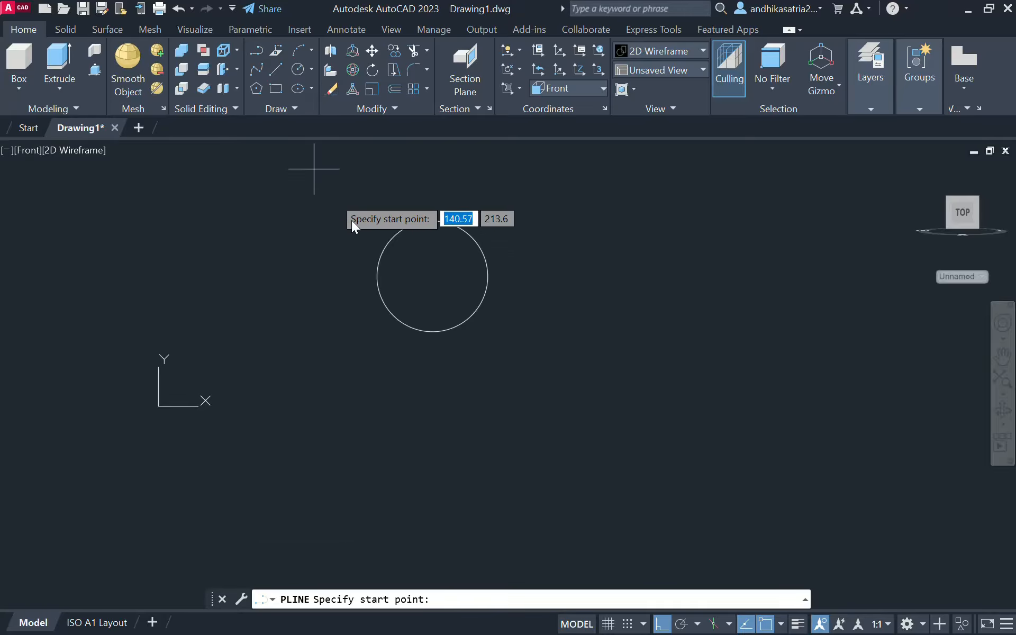
click(377, 279)
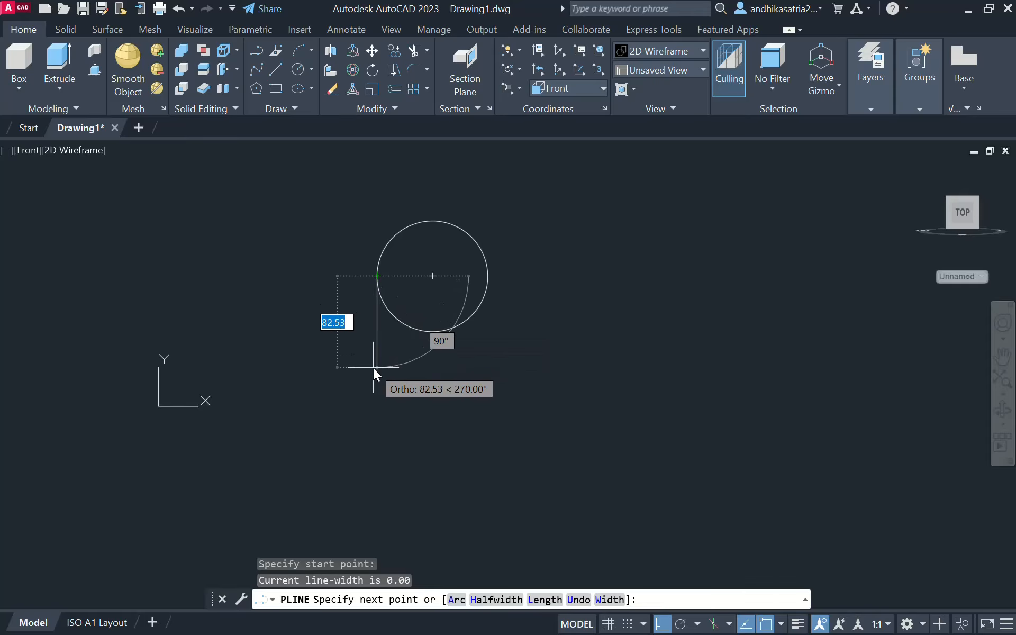
text(80)
key(Return)
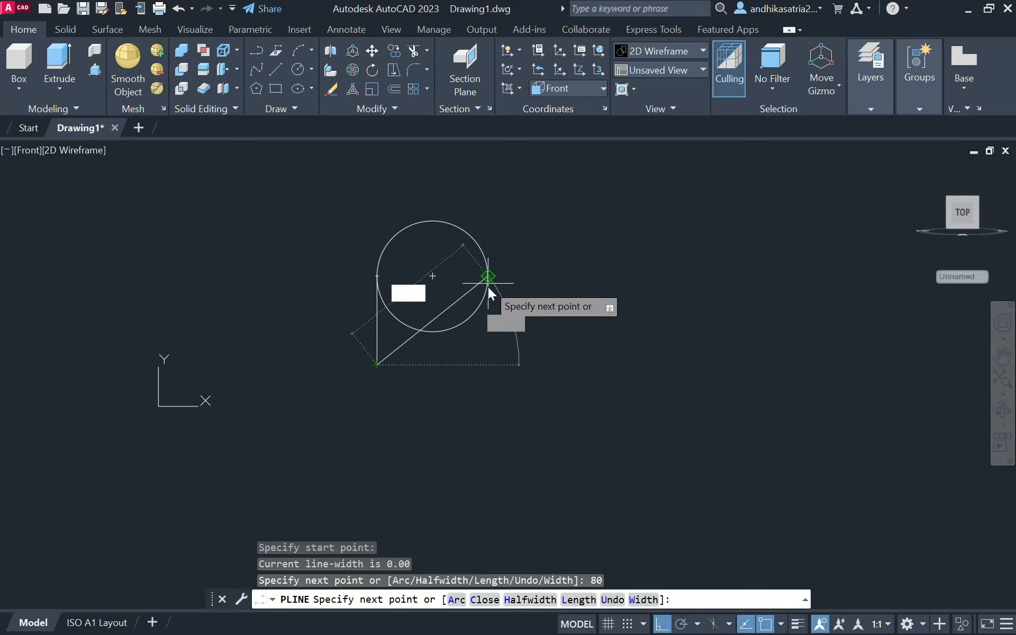
click(490, 350)
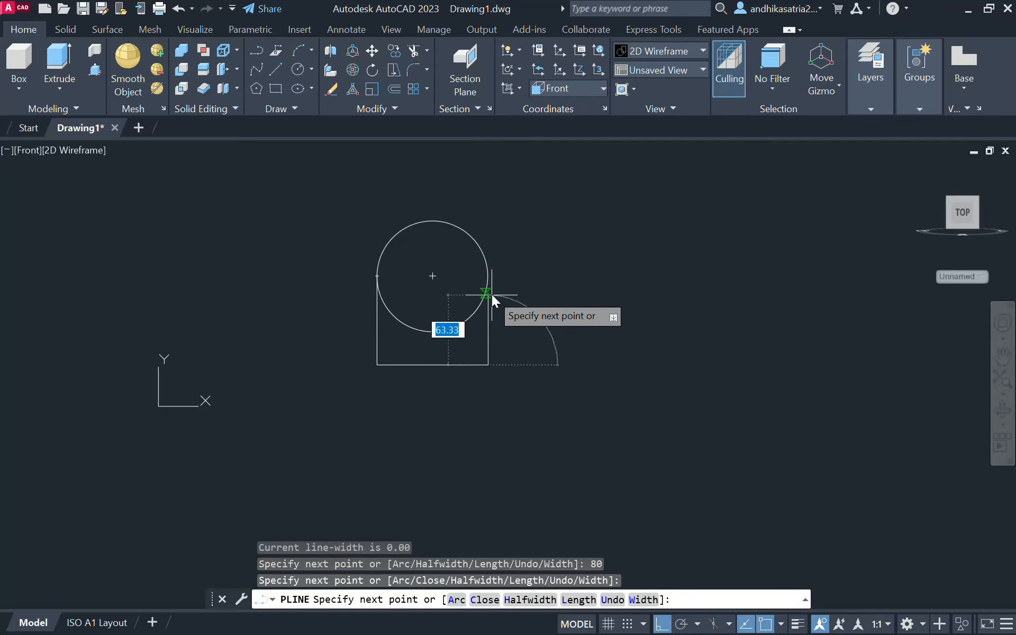
click(492, 274)
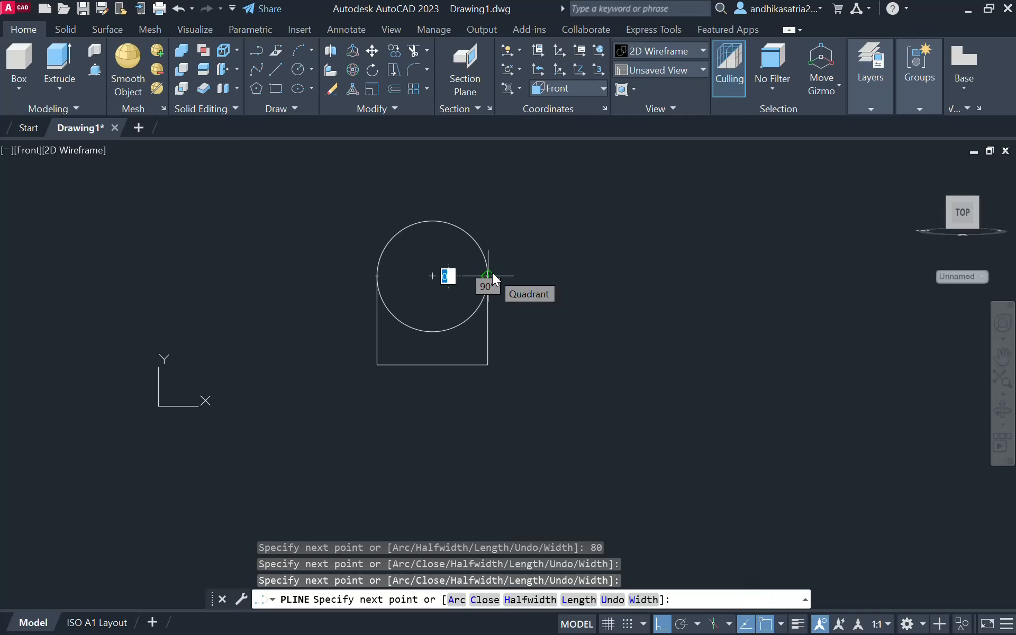
key(Escape)
Trim away the circle's lower half to leave an arch-shaped outline.
scroll(519, 275, down, 2)
middle_drag(537, 275, 494, 293)
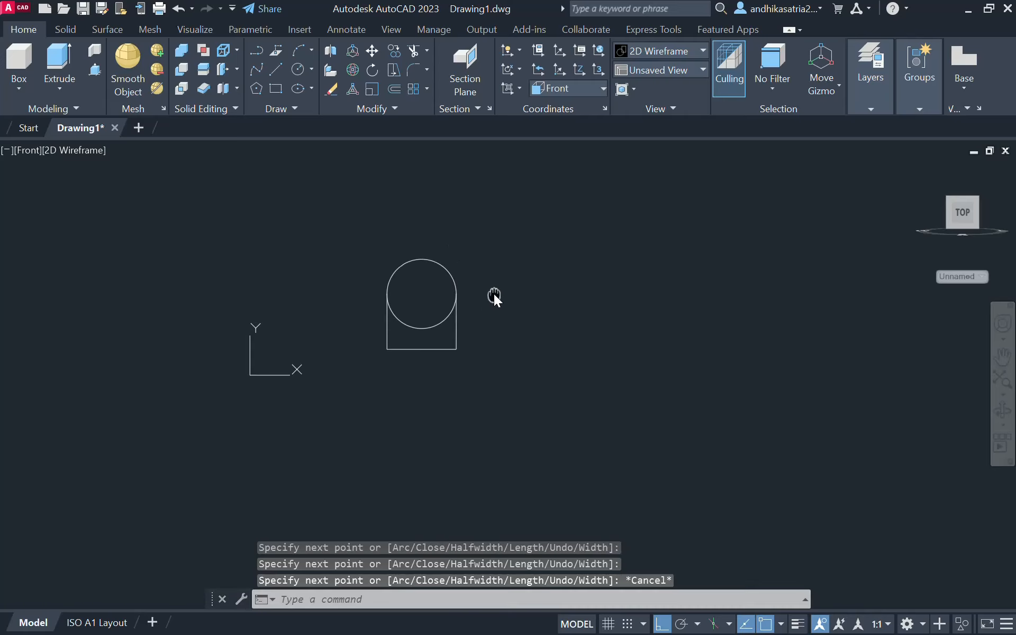
text(TR)
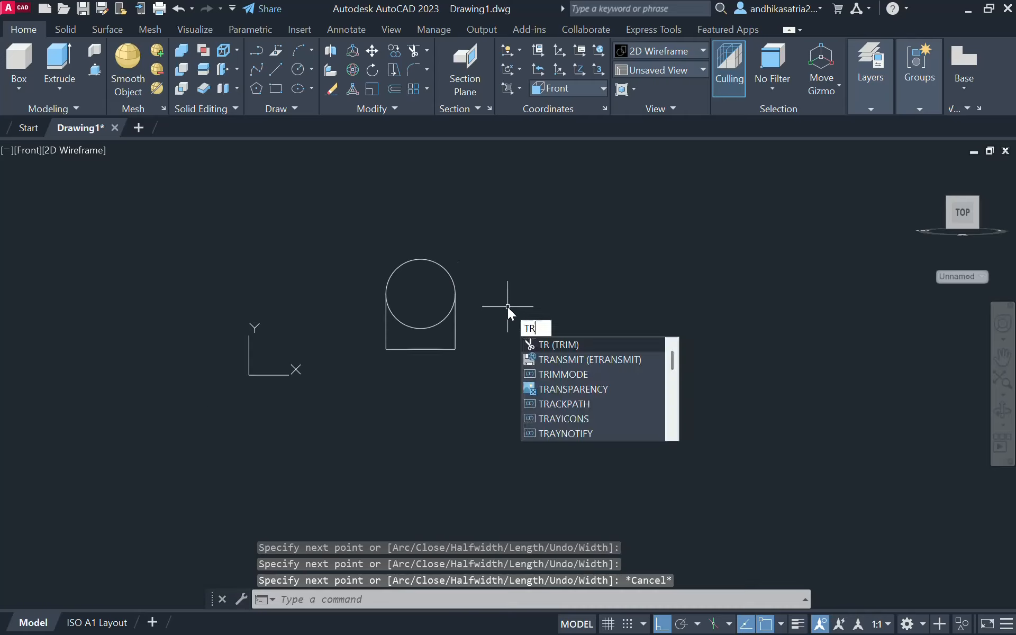
key(Return)
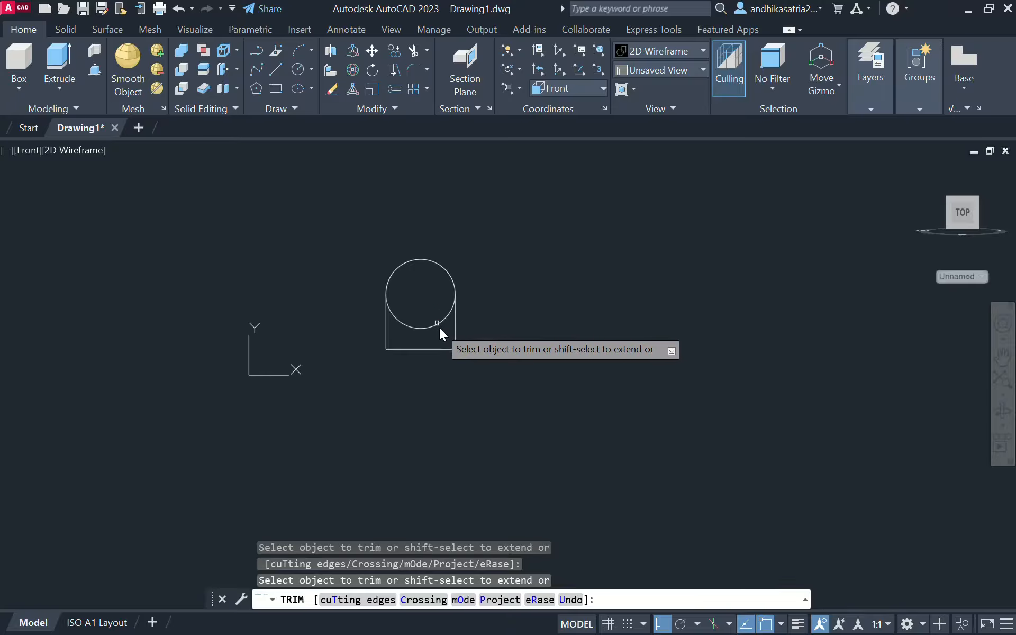
click(439, 326)
key(Escape)
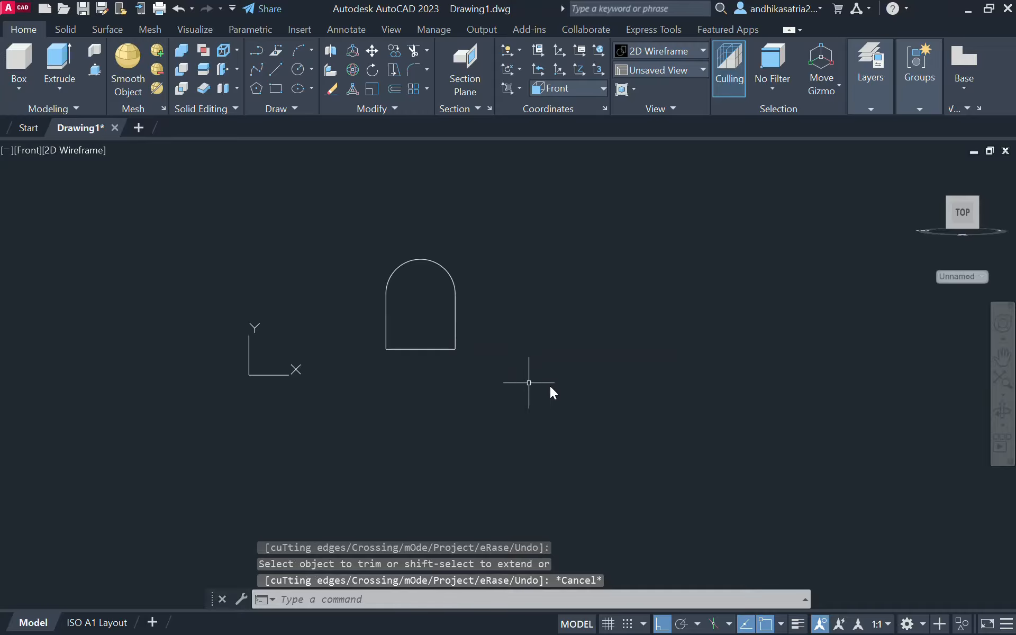
Join the upper arc and the three-sided polyline into a single polyline.
mouse_move(526, 331)
middle_down()
mouse_move(459, 354)
mouse_move(559, 355)
middle_up()
scroll(446, 341, up, 5)
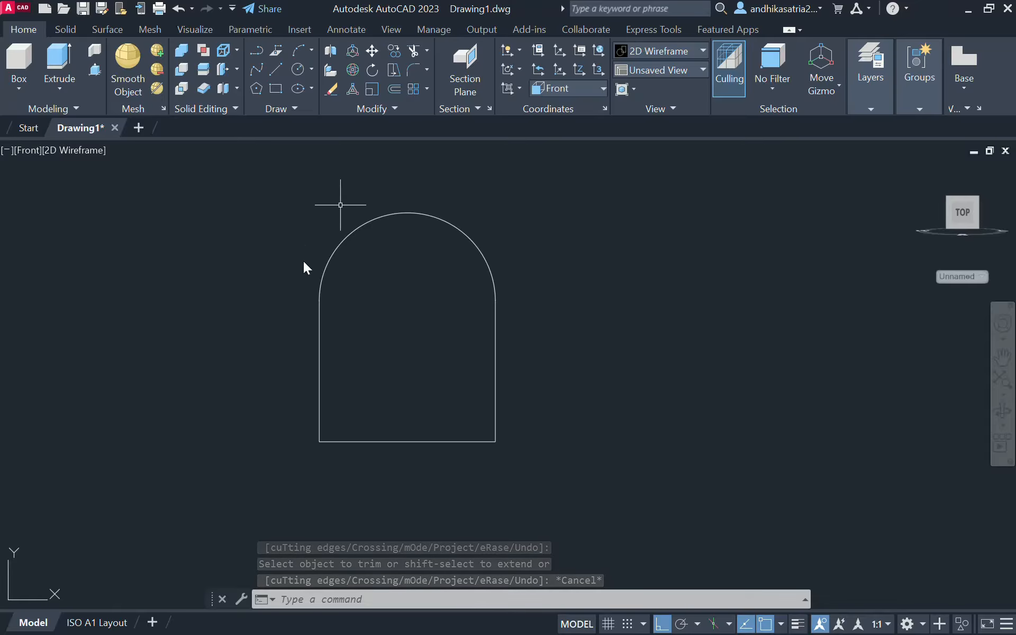
click(268, 165)
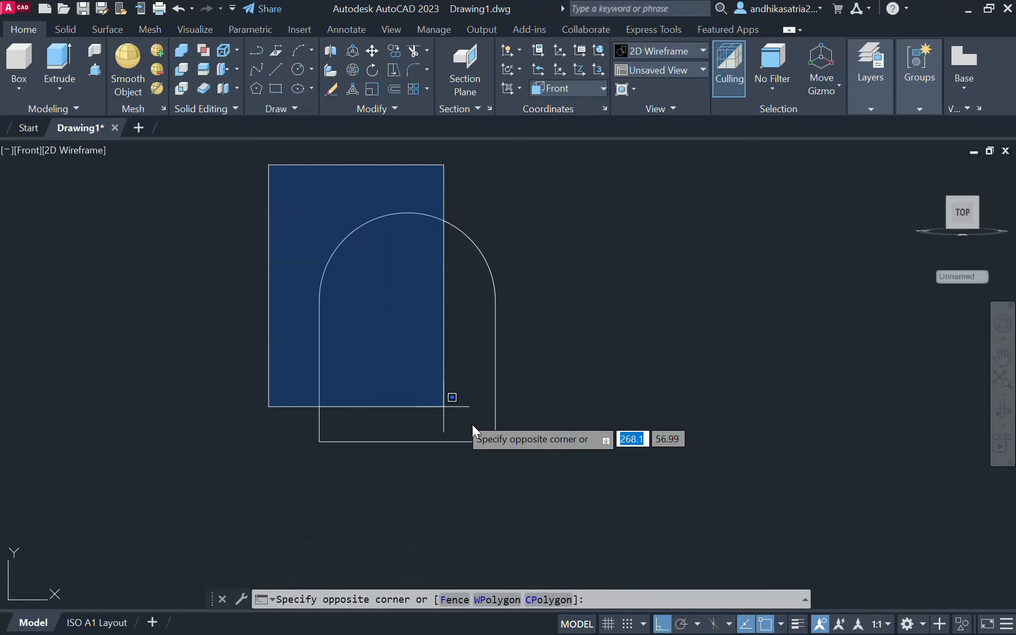
click(591, 483)
text(jo)
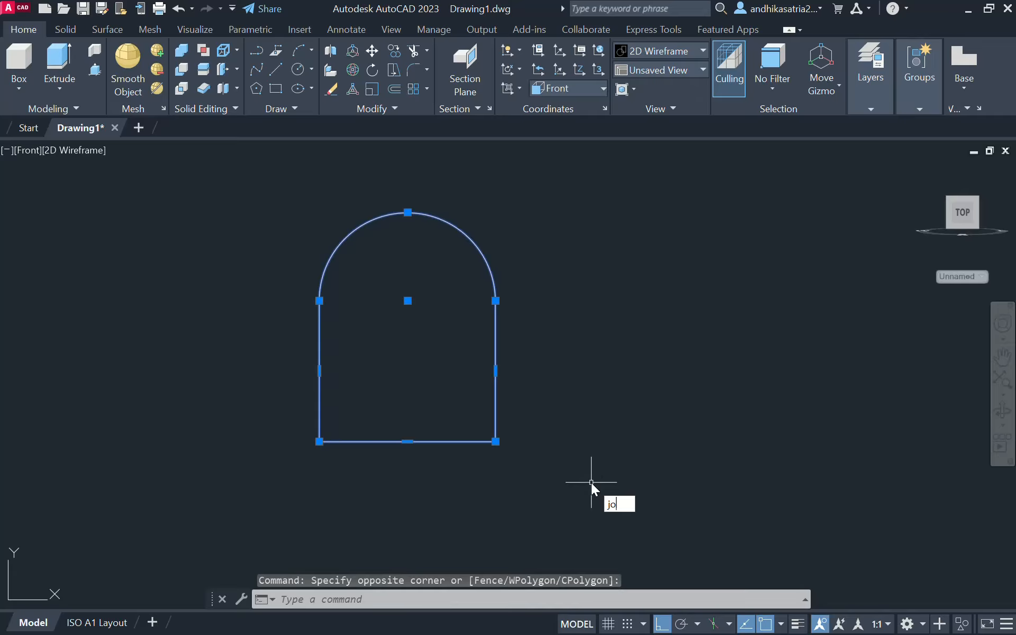
text(in)
key(Return)
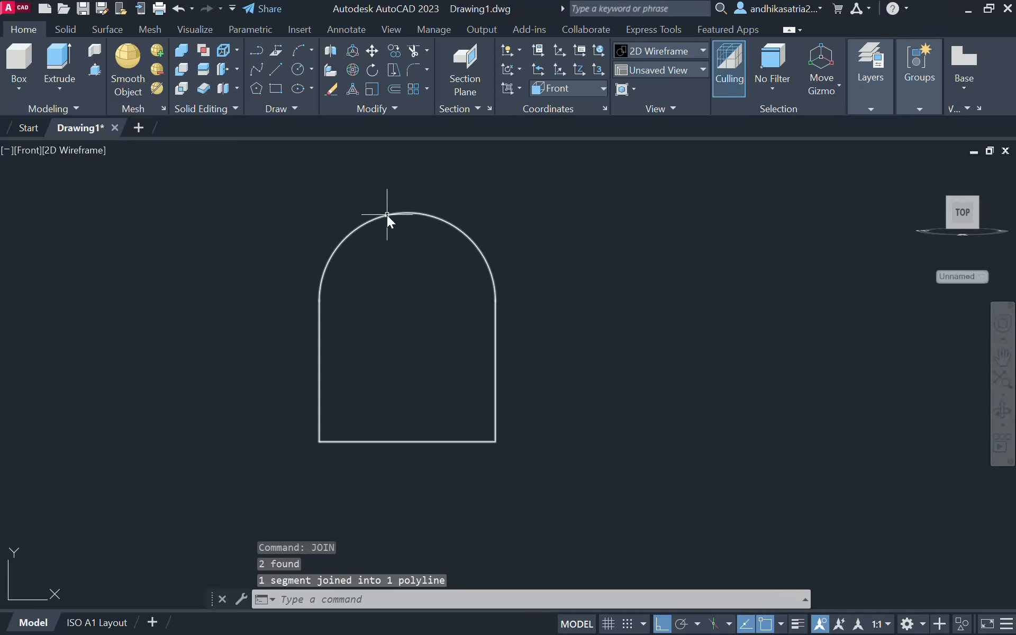
Undo the join so the arc and the polyline are separate objects again.
scroll(430, 250, down, 3)
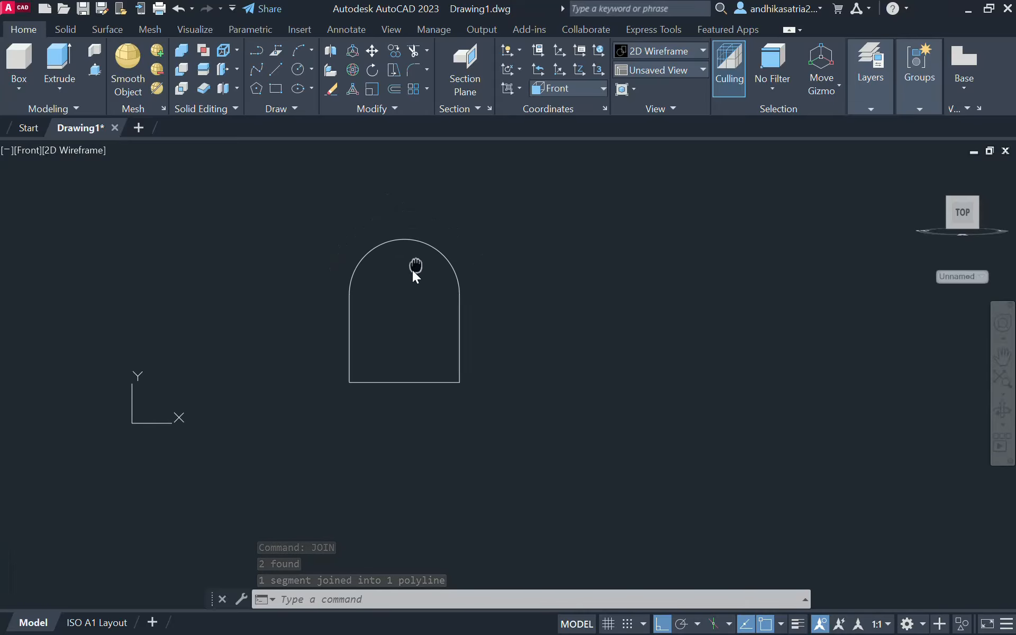
click(299, 70)
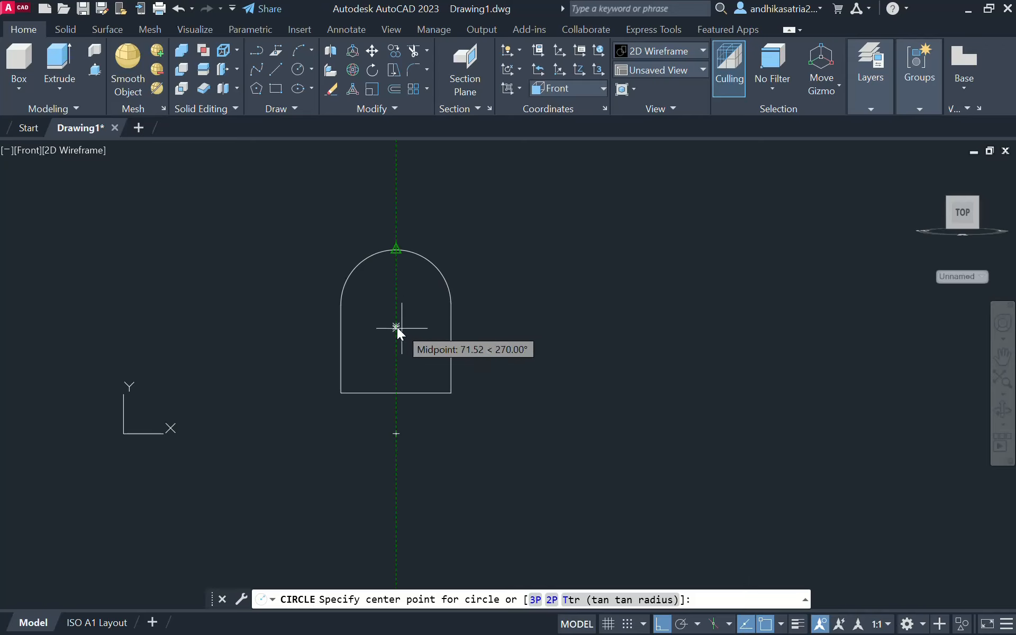
key(Escape)
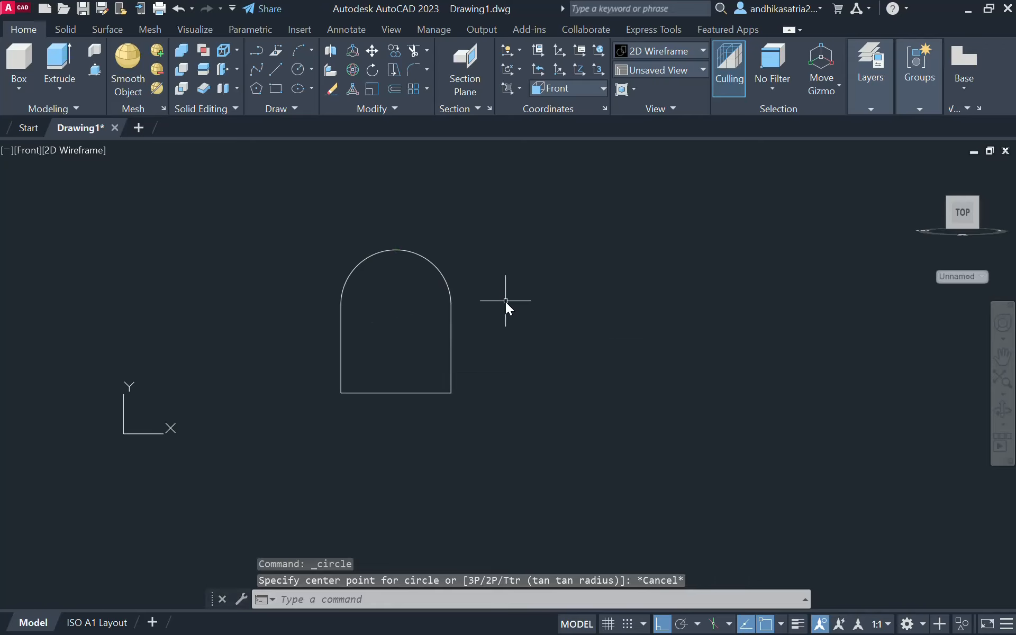
key(ctrl+z)
key(ctrl+z)
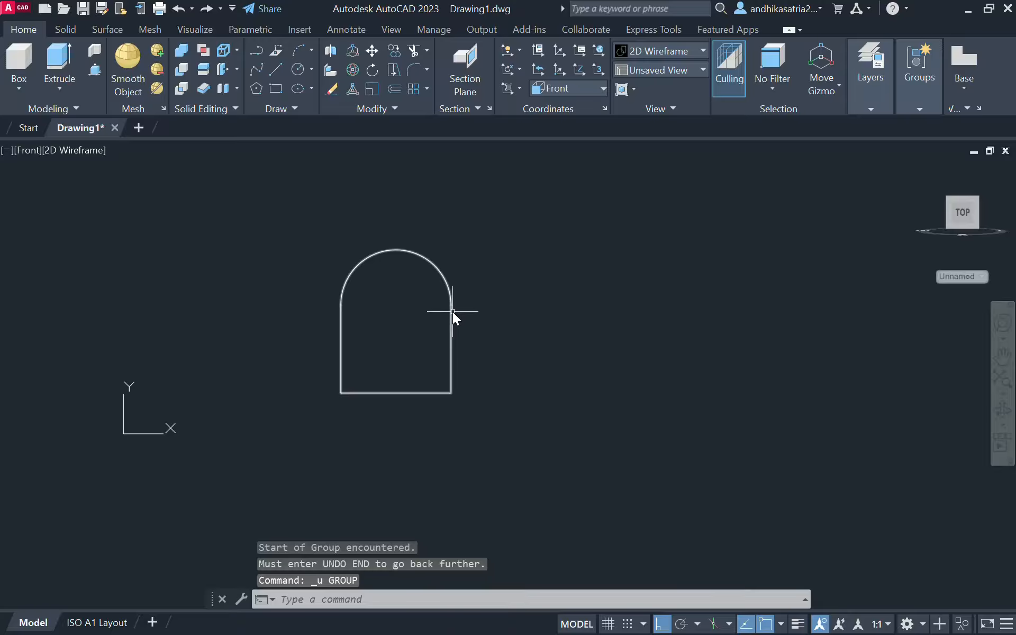
key(ctrl+z)
key(ctrl+z)
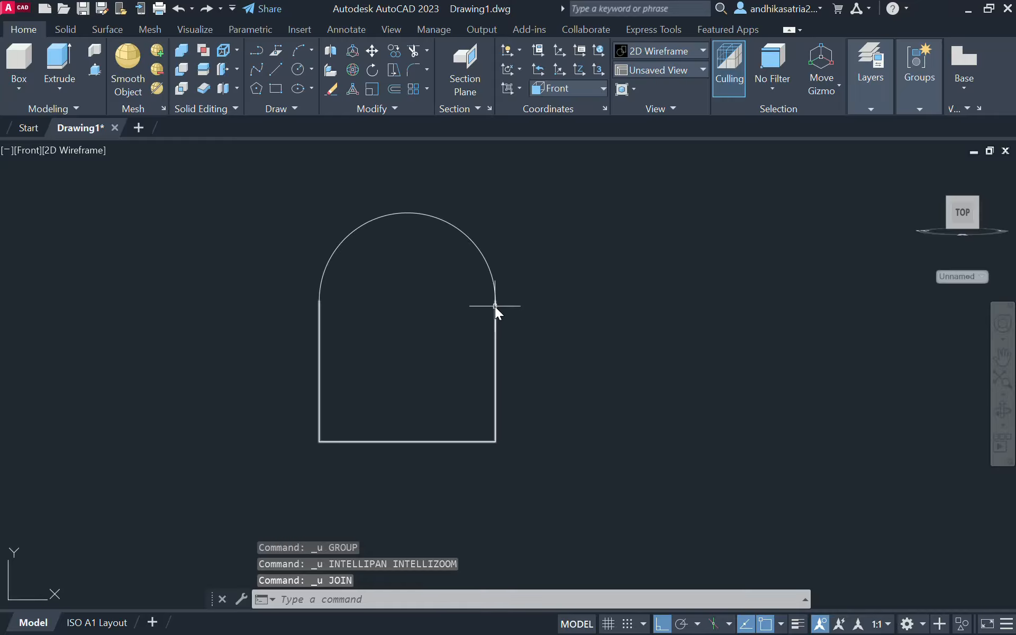
Draw a circle of radius 35 centred on the centre of the upper arc.
click(299, 69)
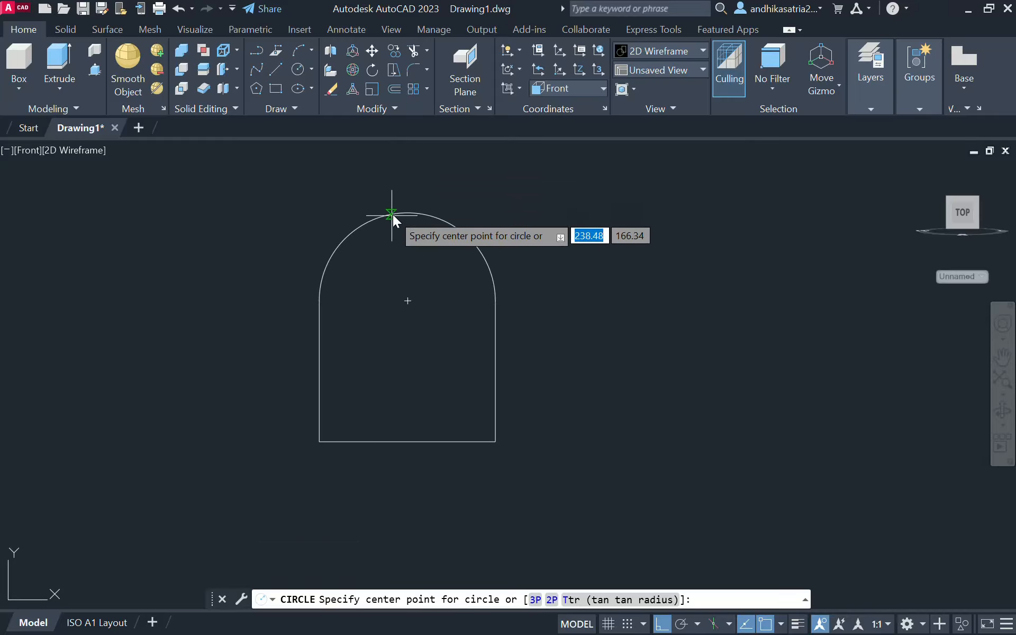
click(407, 301)
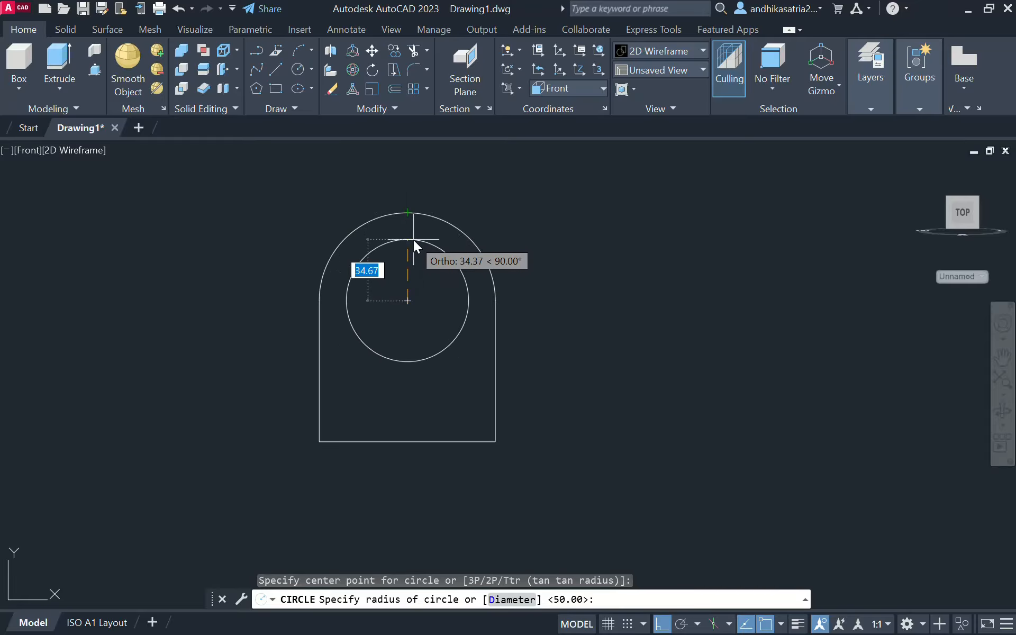
text(35)
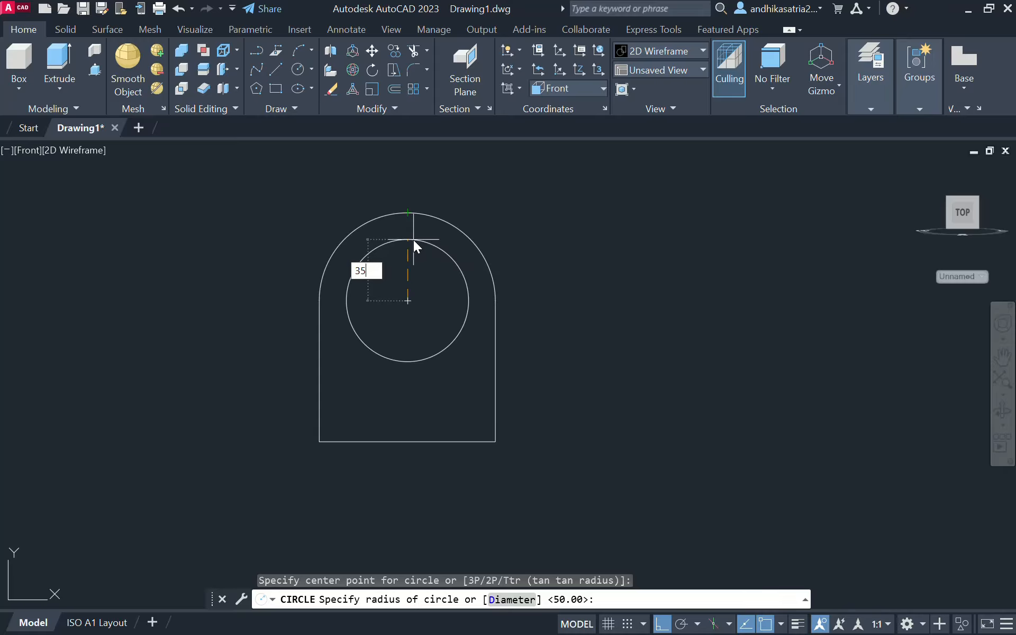
key(Return)
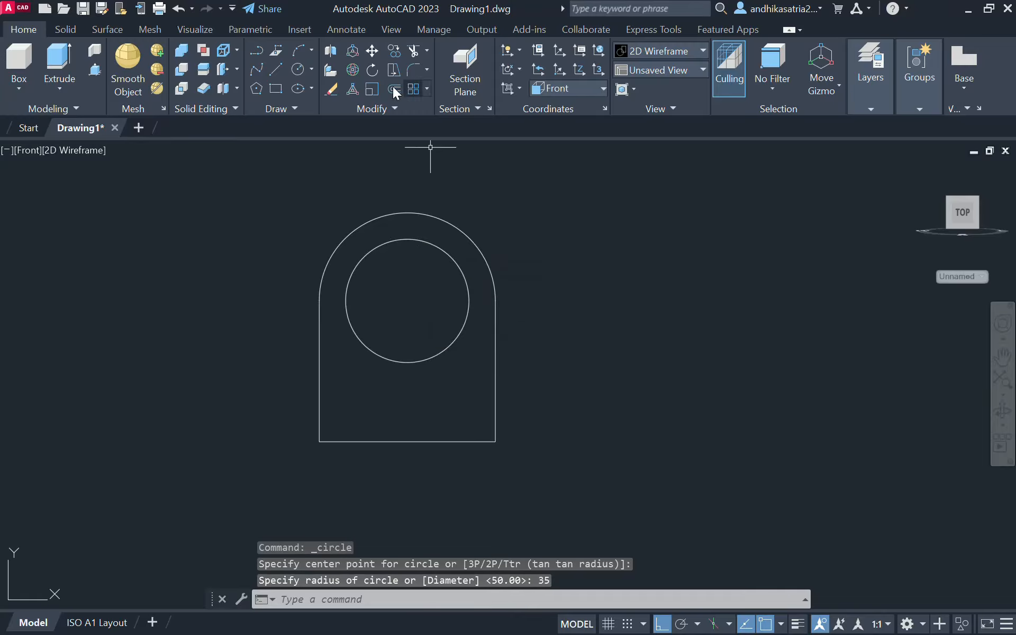
Join the upper arc and the three-sided polyline into one closed outline, with all objects of the profile selected.
click(280, 161)
click(591, 483)
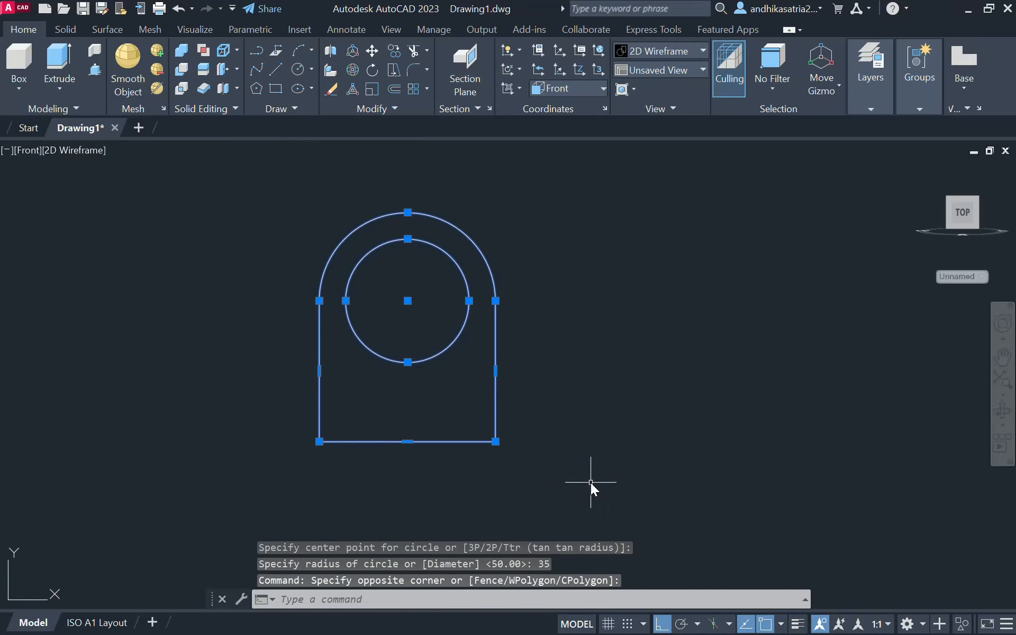
text(join)
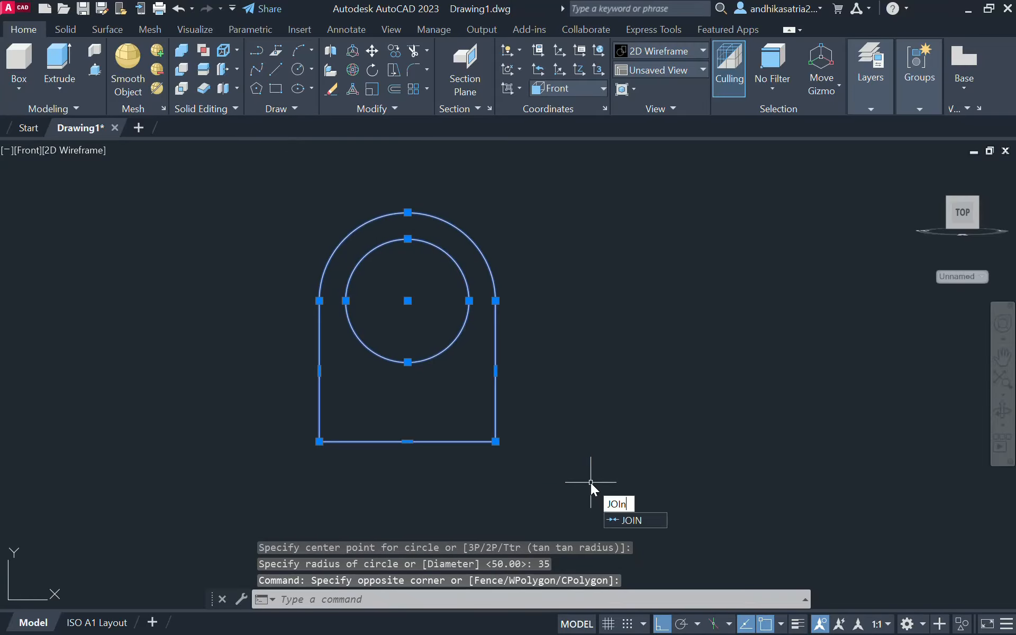
key(Return)
Switch the viewport to the SW Isometric view.
scroll(479, 271, down, 2)
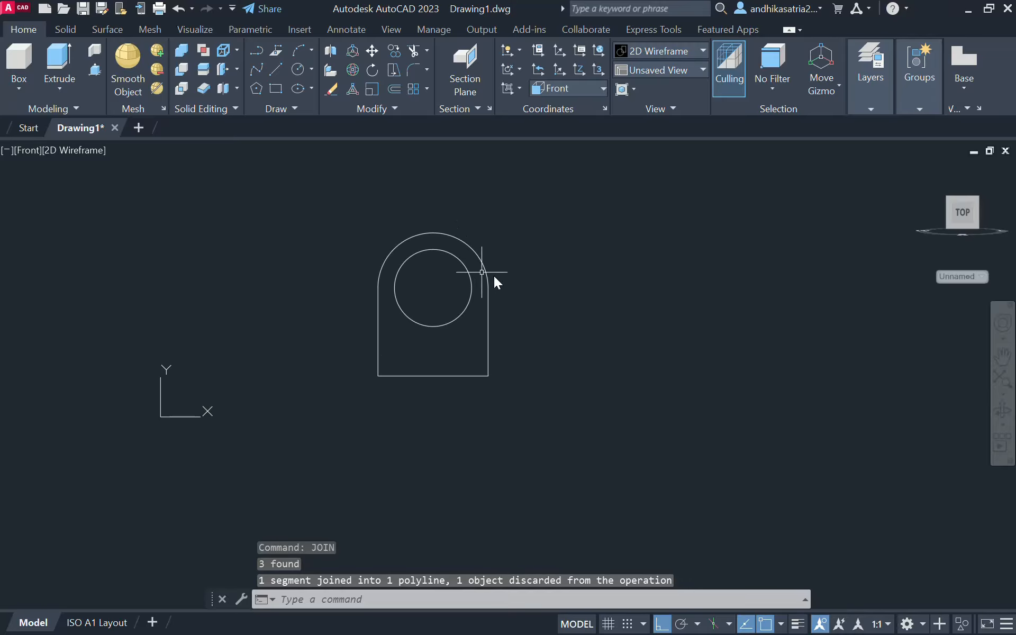
middle_drag(523, 288, 495, 312)
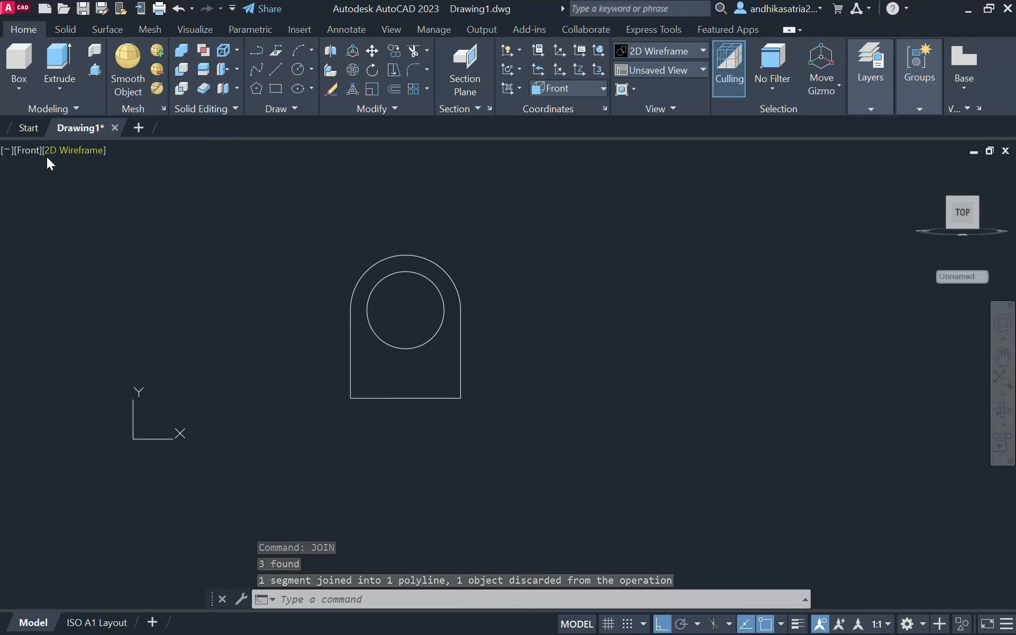
click(31, 150)
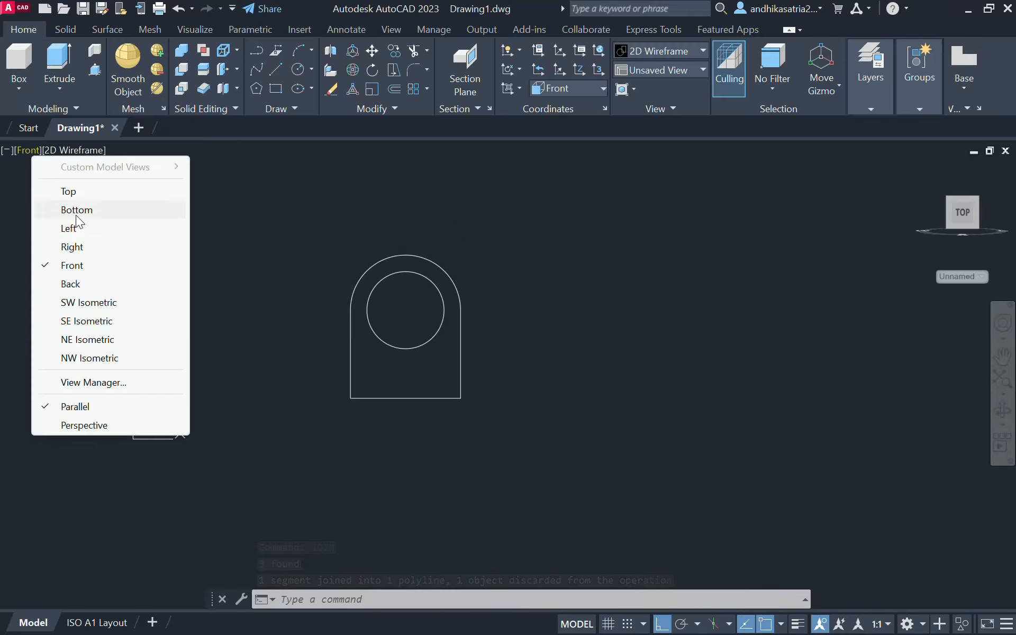
click(85, 303)
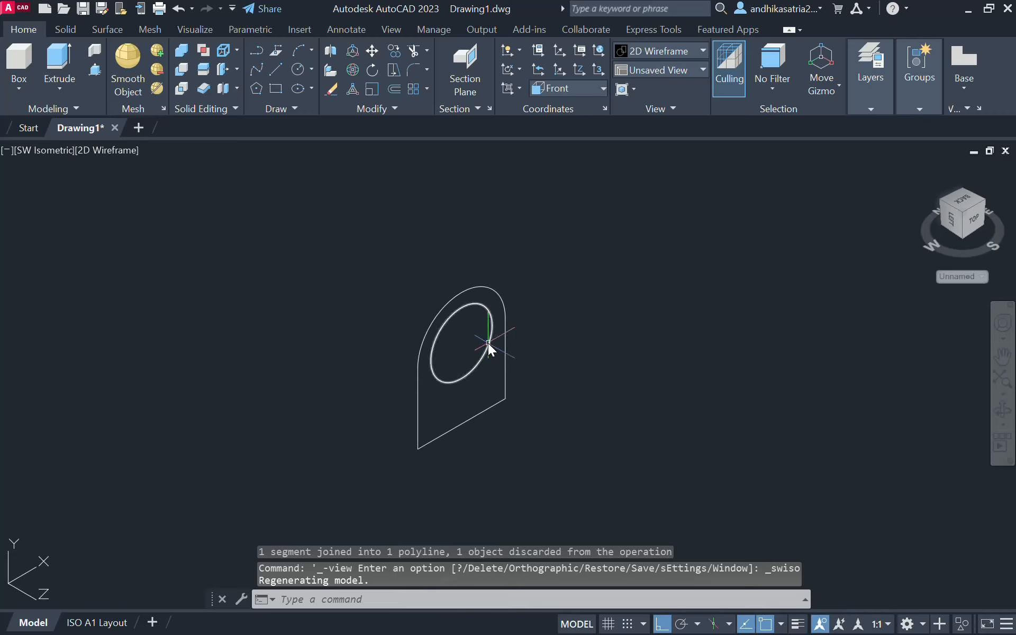
click(67, 57)
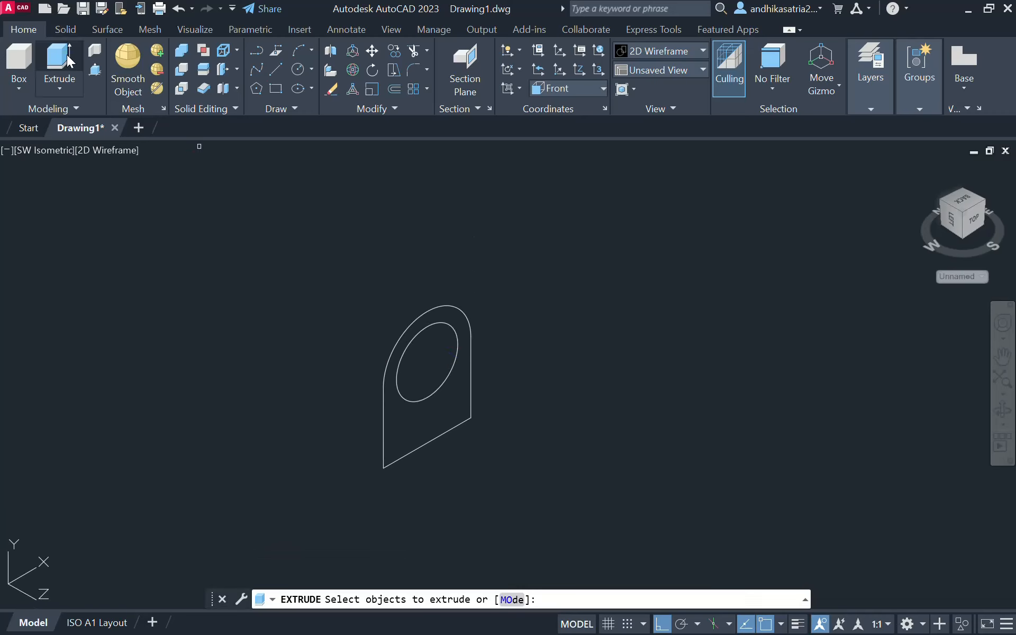
key(Escape)
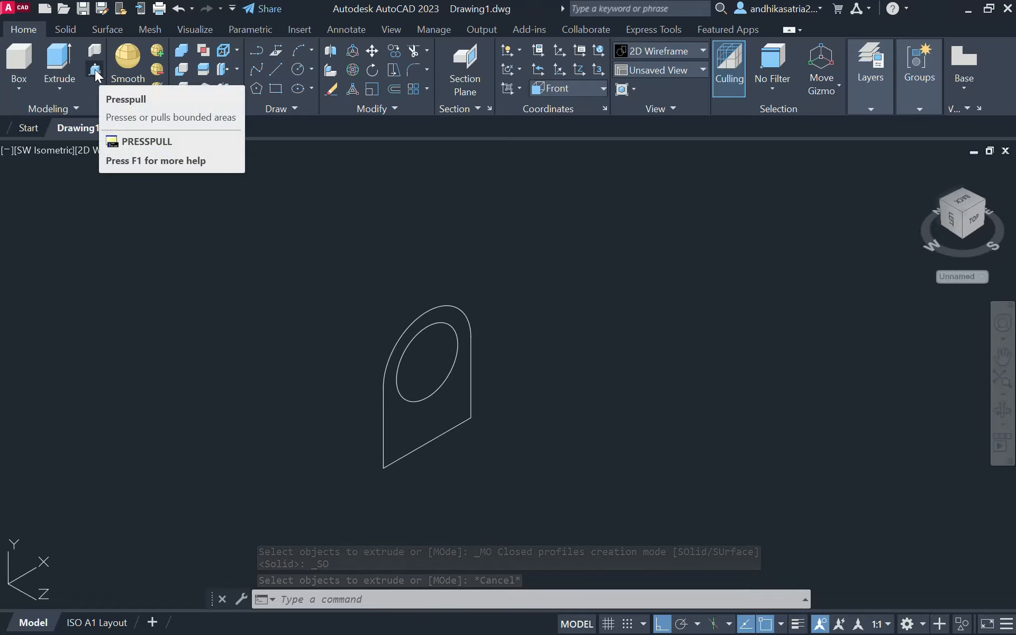
click(61, 84)
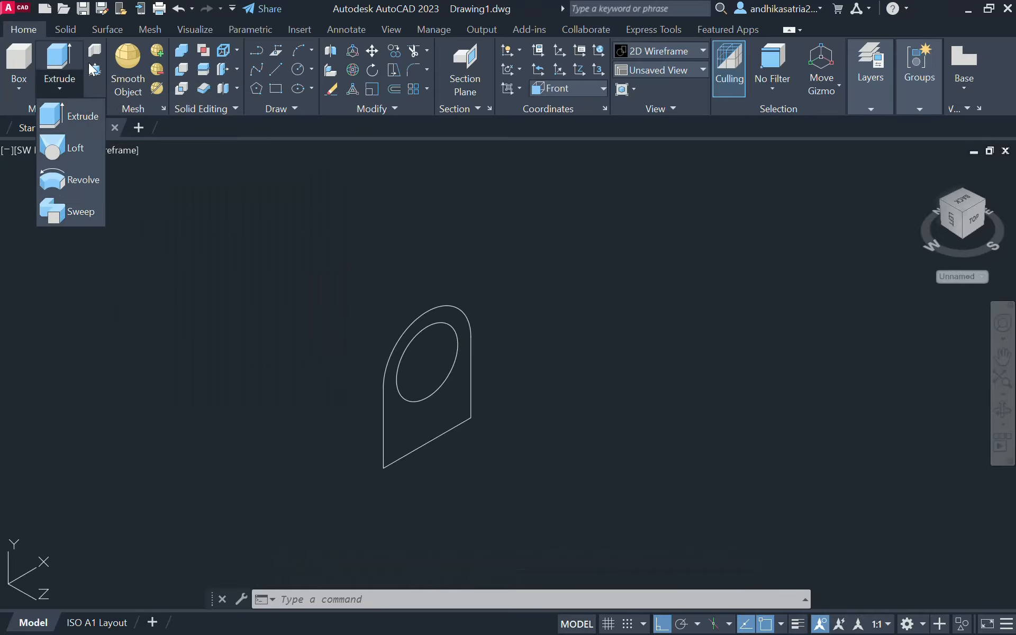
click(91, 87)
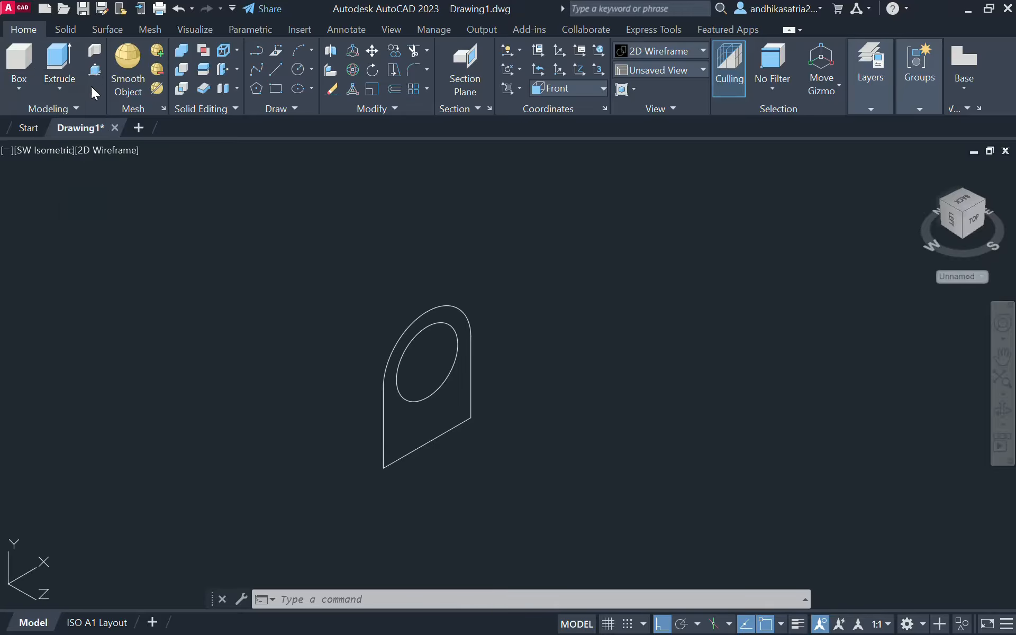
click(79, 107)
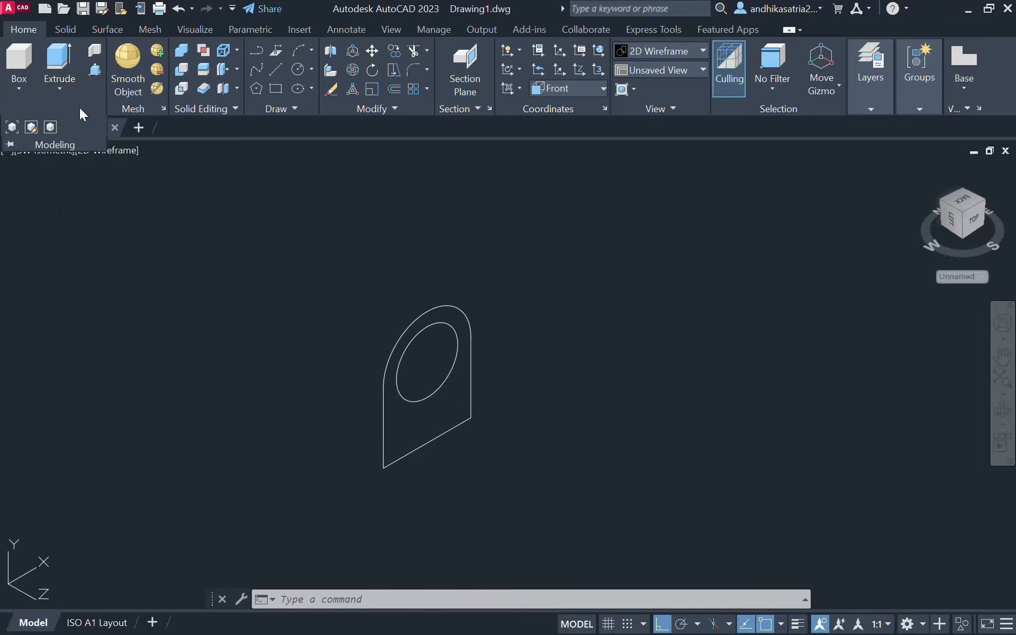
Presspull the area between the arch outline and the inner circle by 50 units towards the back.
click(94, 73)
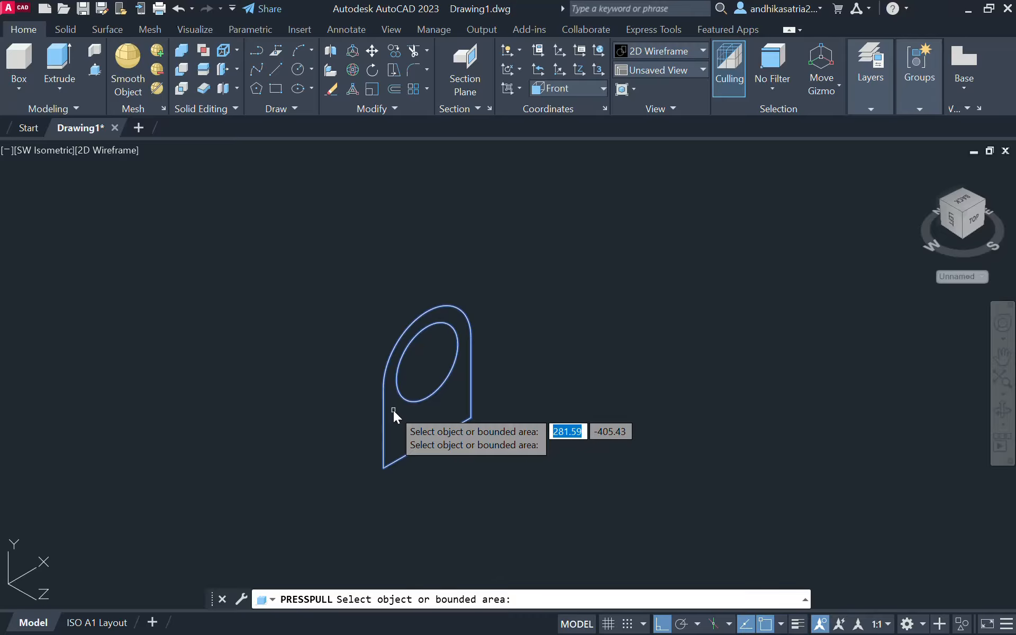
click(392, 410)
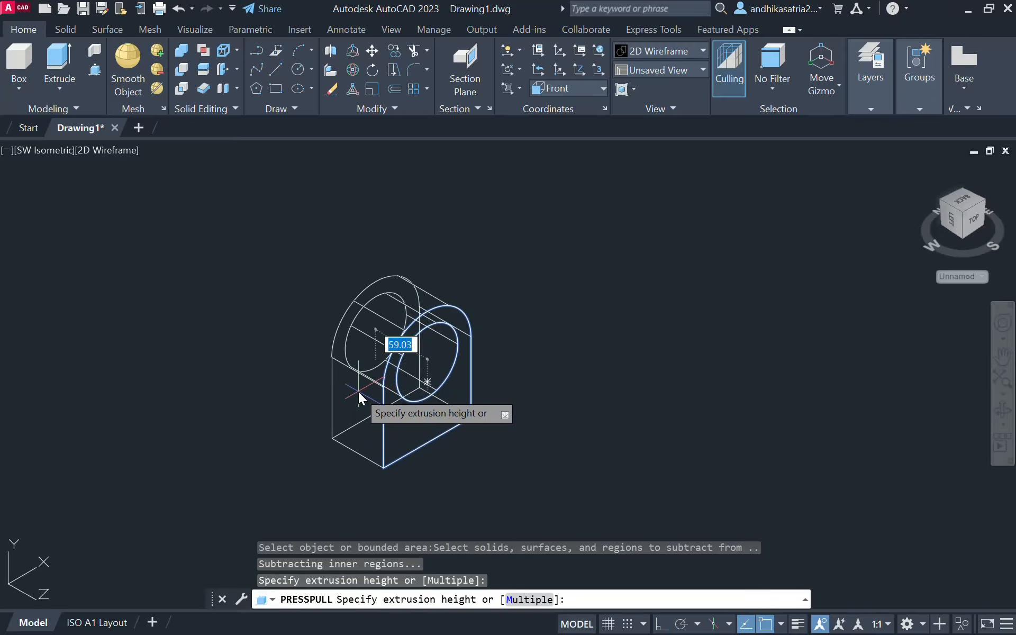
text(50)
key(Return)
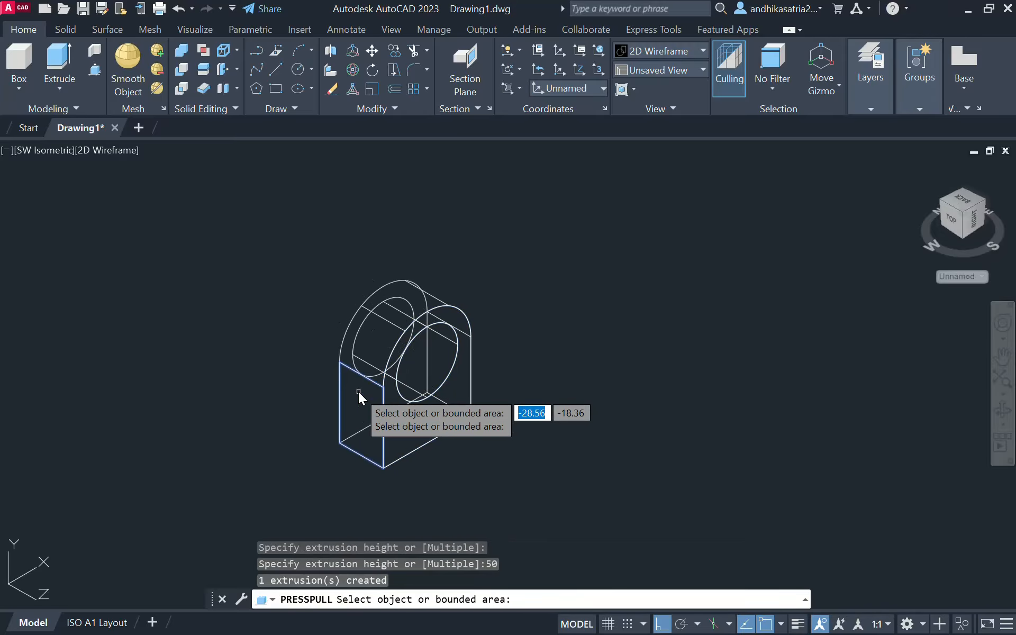
key(Return)
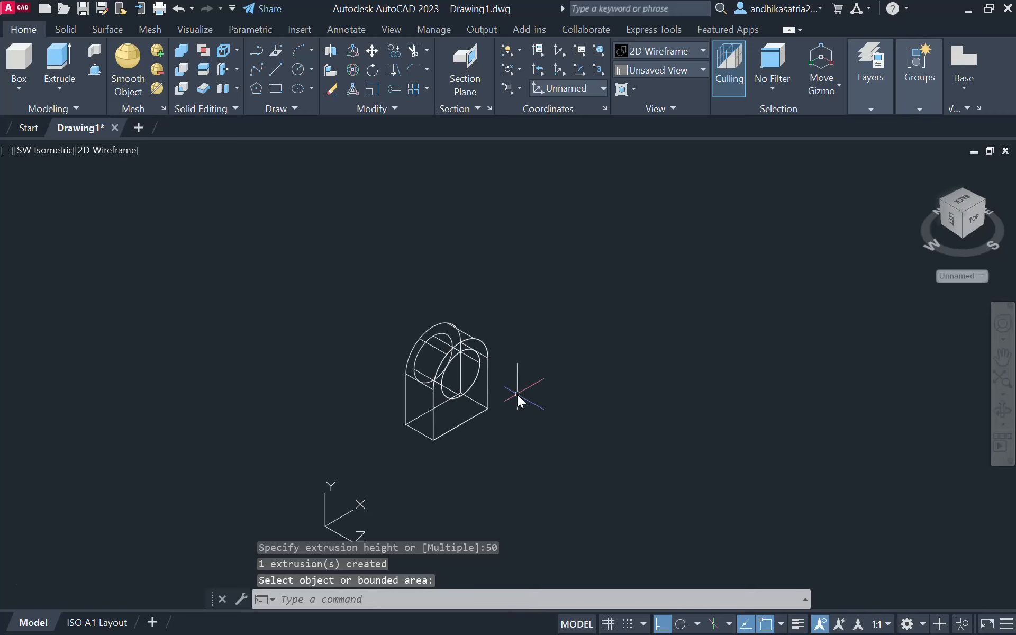
Return the viewport to the Front view, leaving free space below the arch-shaped solid.
scroll(516, 395, up, 2)
middle_drag(516, 395, 490, 355)
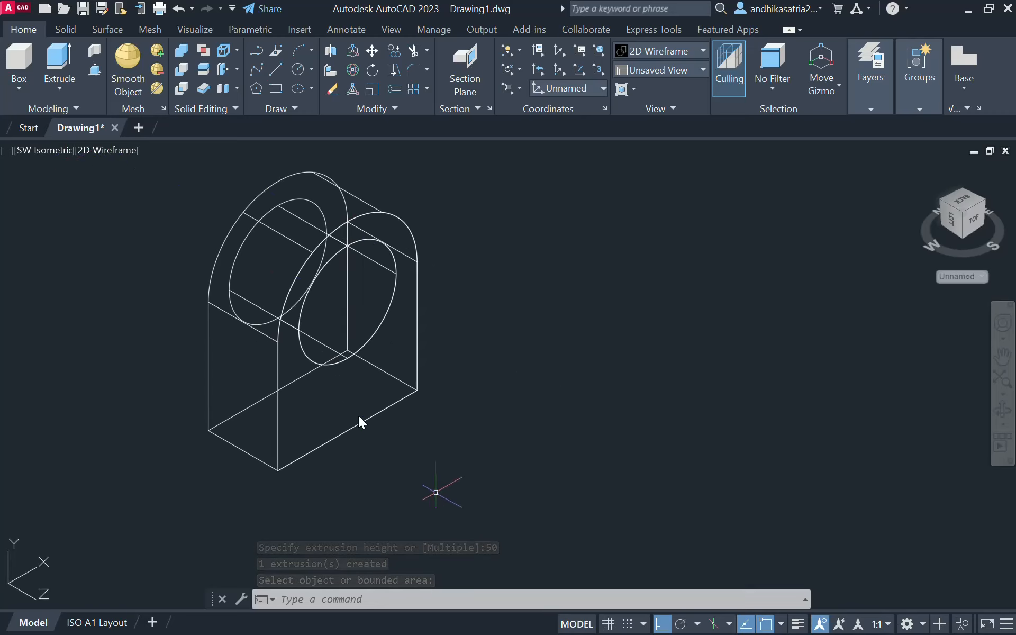
click(49, 150)
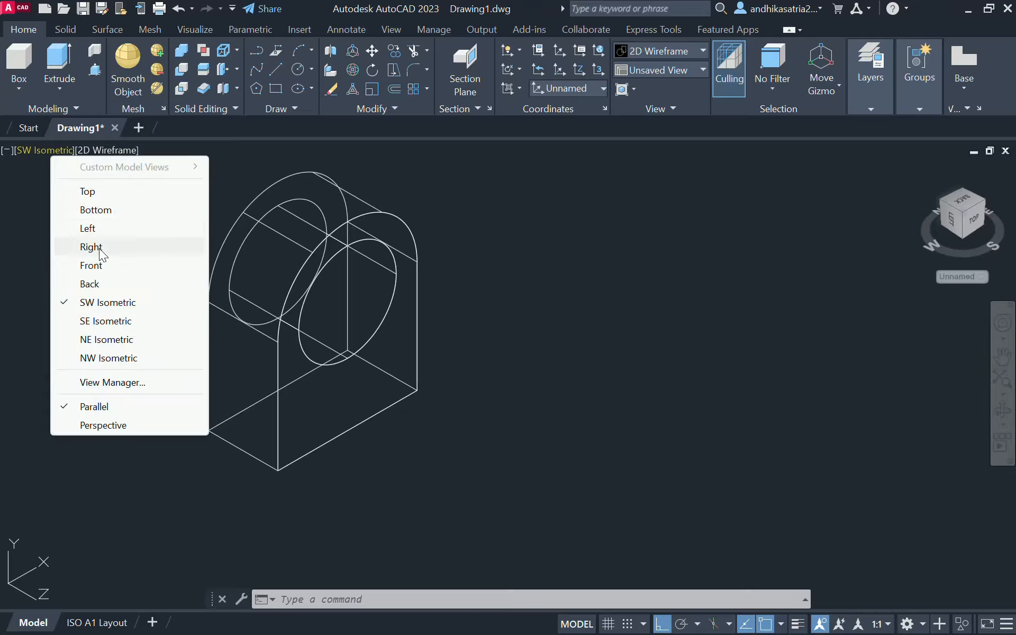
scroll(468, 243, down, 2)
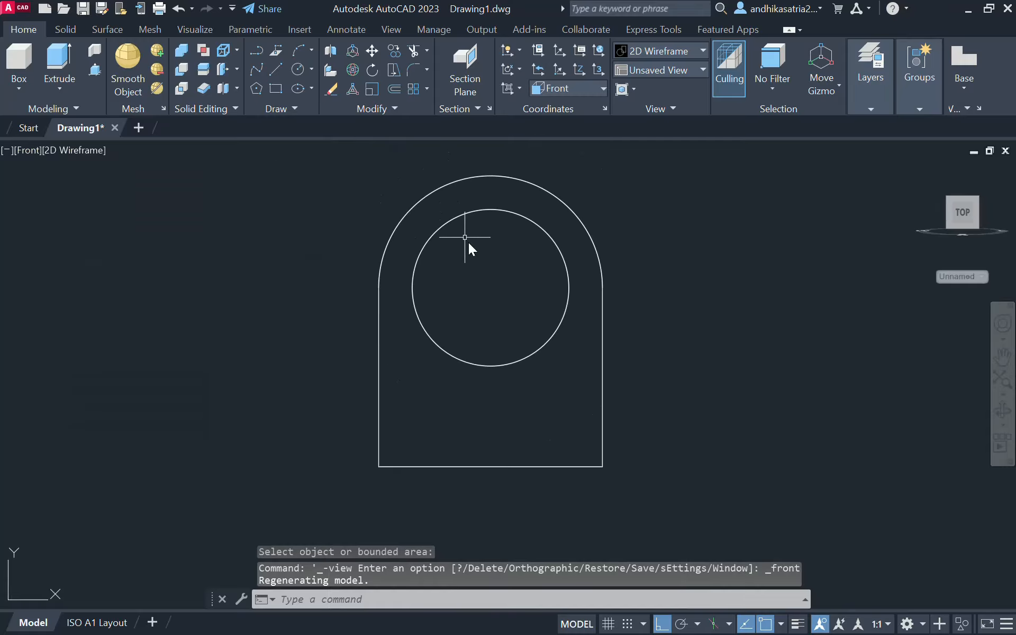
middle_drag(469, 250, 342, 225)
scroll(342, 224, down, 2)
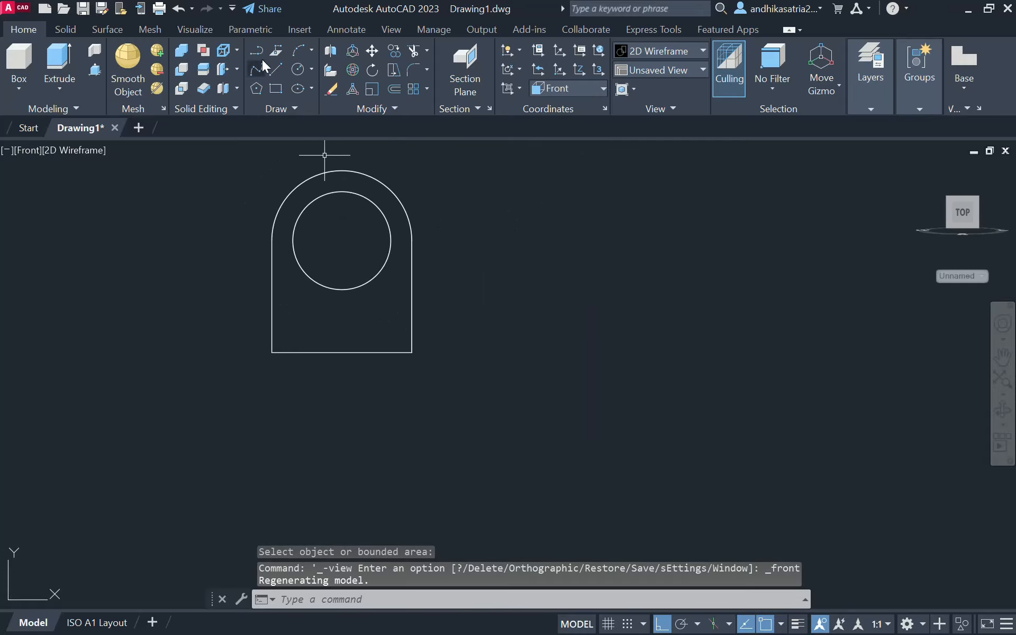
Try to draw a rectangle 130 units wide downward from the arch's lower-left corner, and undo it.
click(276, 88)
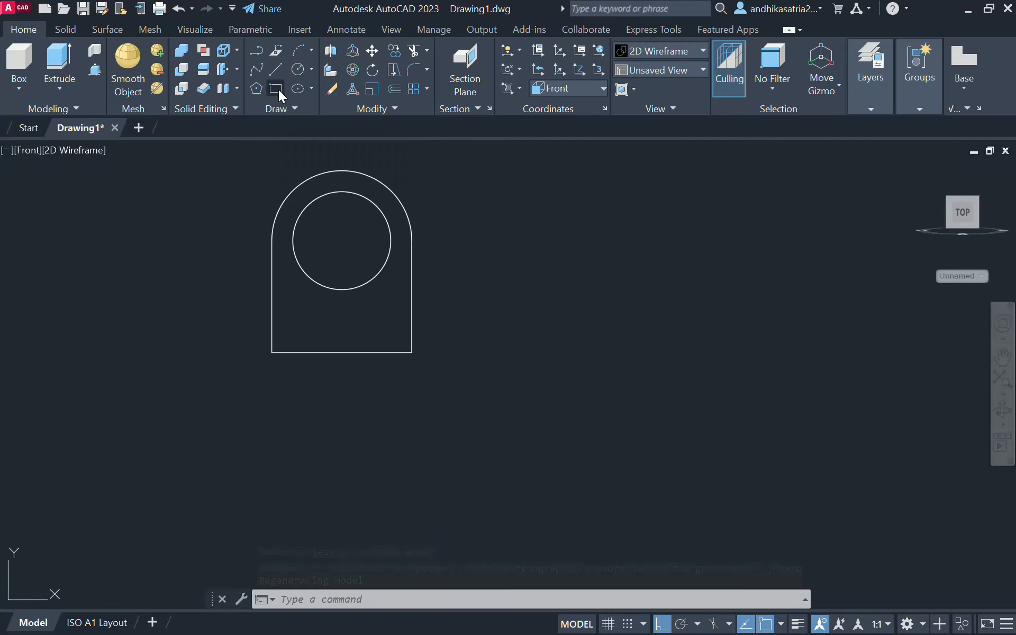
click(272, 352)
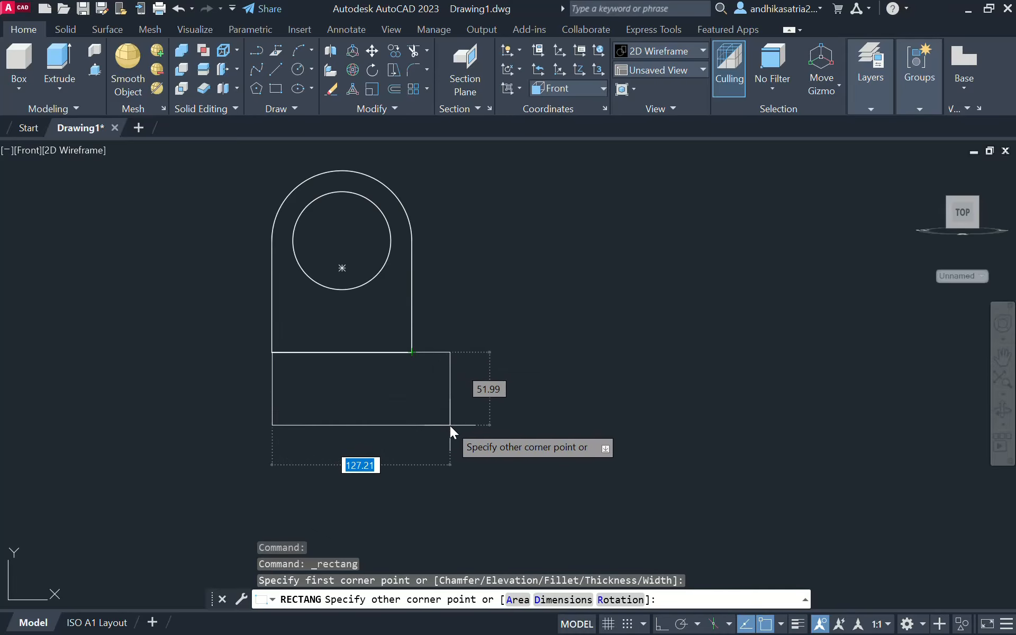
text(130)
key(Return)
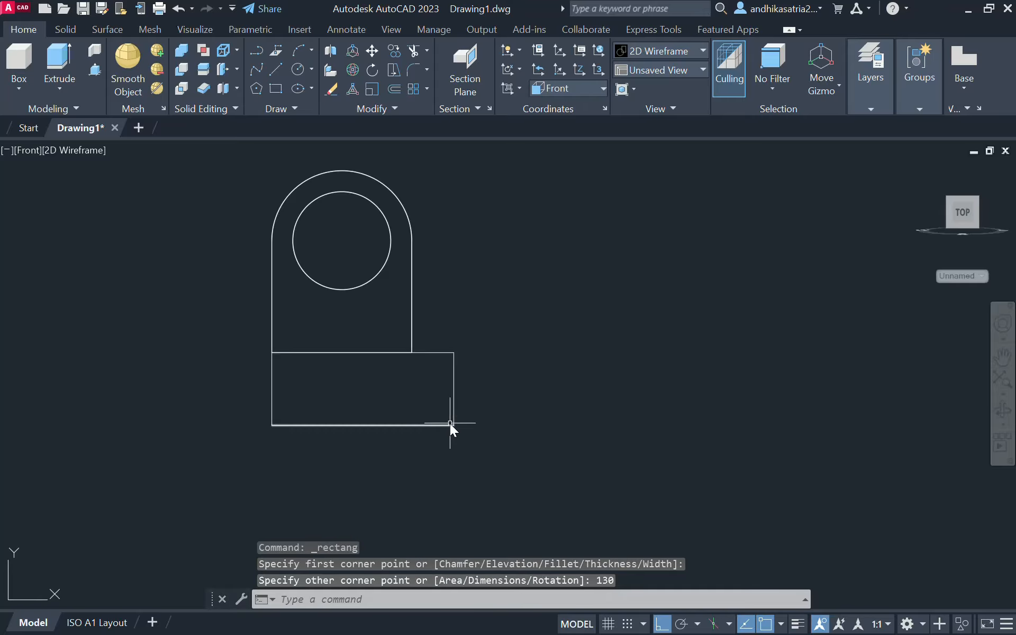
key(ctrl+z)
Draw a rectangle 130 units wide and 40 units high downward from the arch's lower-left corner.
click(276, 87)
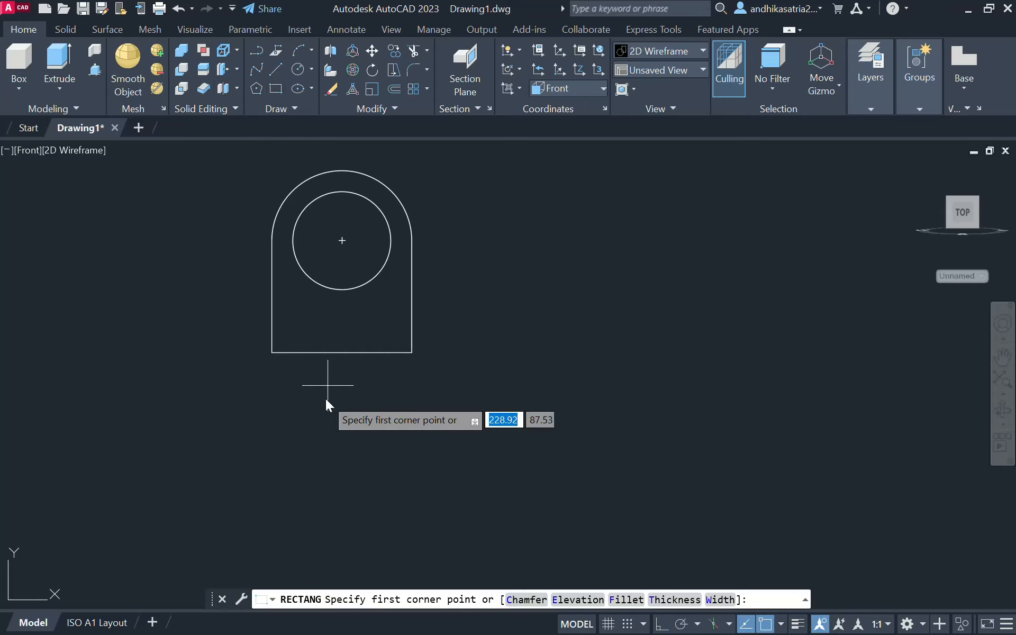
click(276, 353)
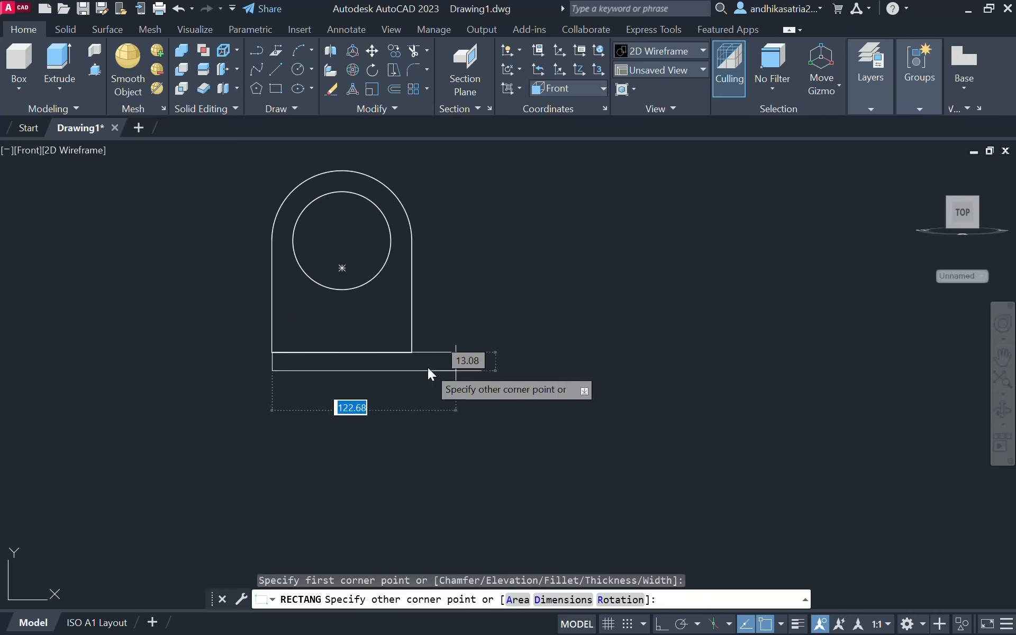
text(130)
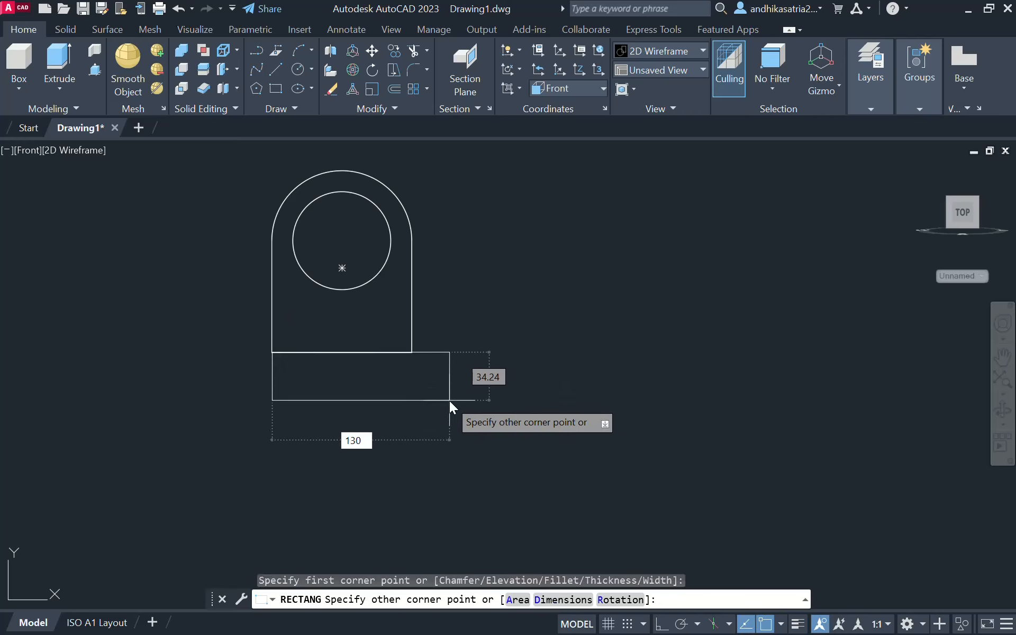
key(Tab)
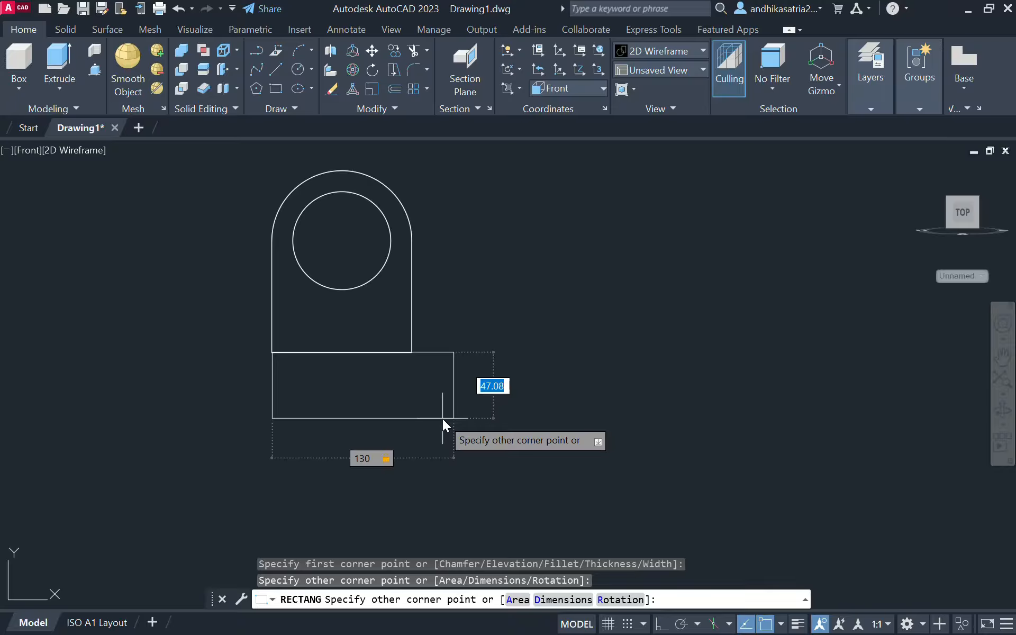
text(40)
key(Return)
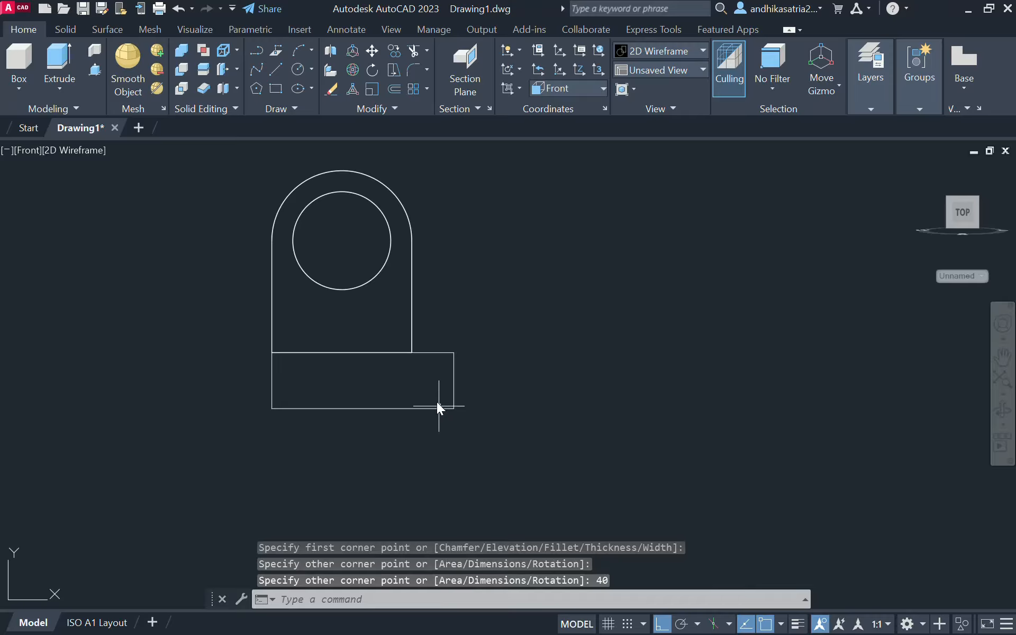
Move the rectangle by the midpoint of its top edge to the midpoint of the arch's bottom edge.
click(454, 375)
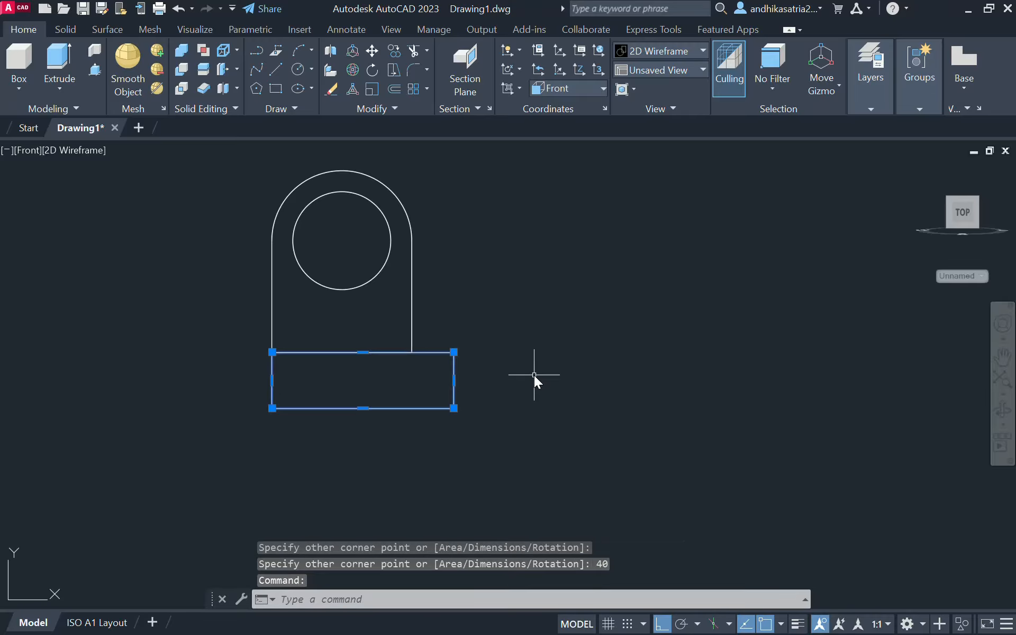
text(m)
key(Return)
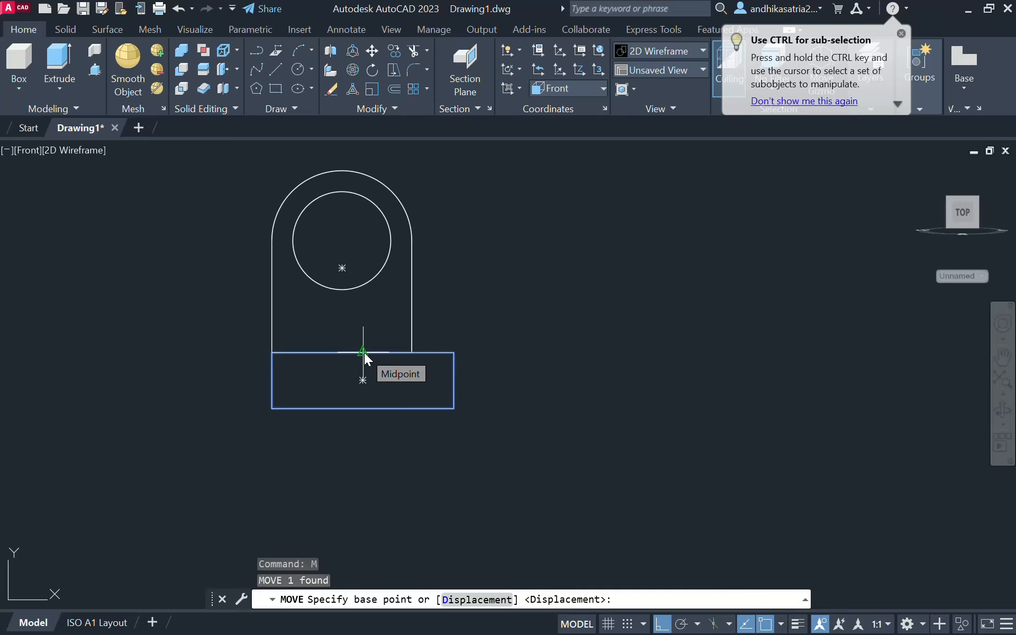
click(363, 352)
click(345, 352)
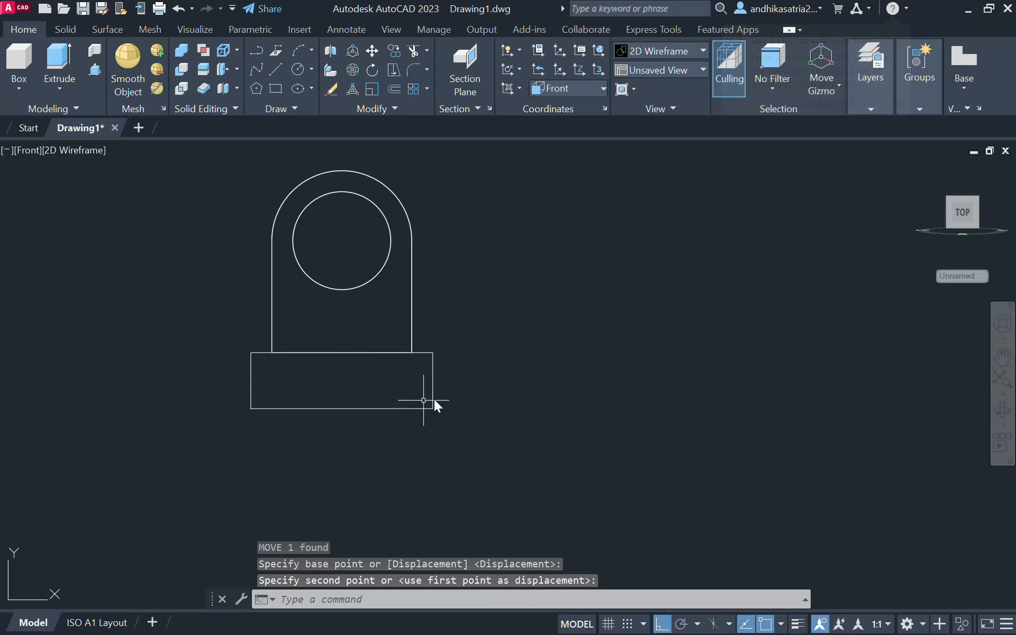
scroll(434, 399, down, 2)
scroll(437, 397, up, 2)
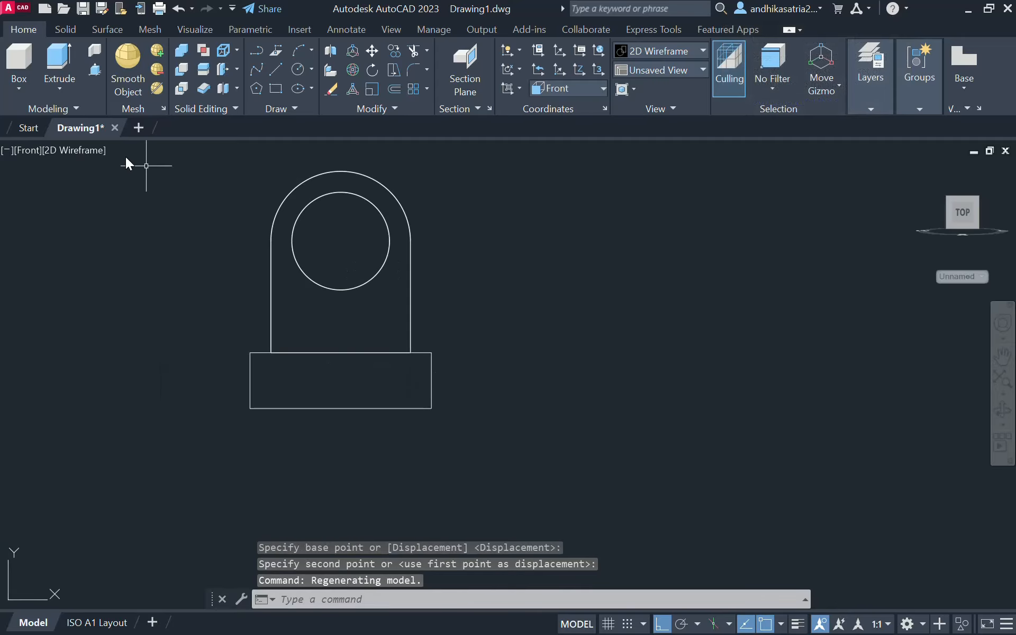
Switch to the SW Isometric view and extrude the base rectangle 100 units backward beneath the arch.
click(30, 152)
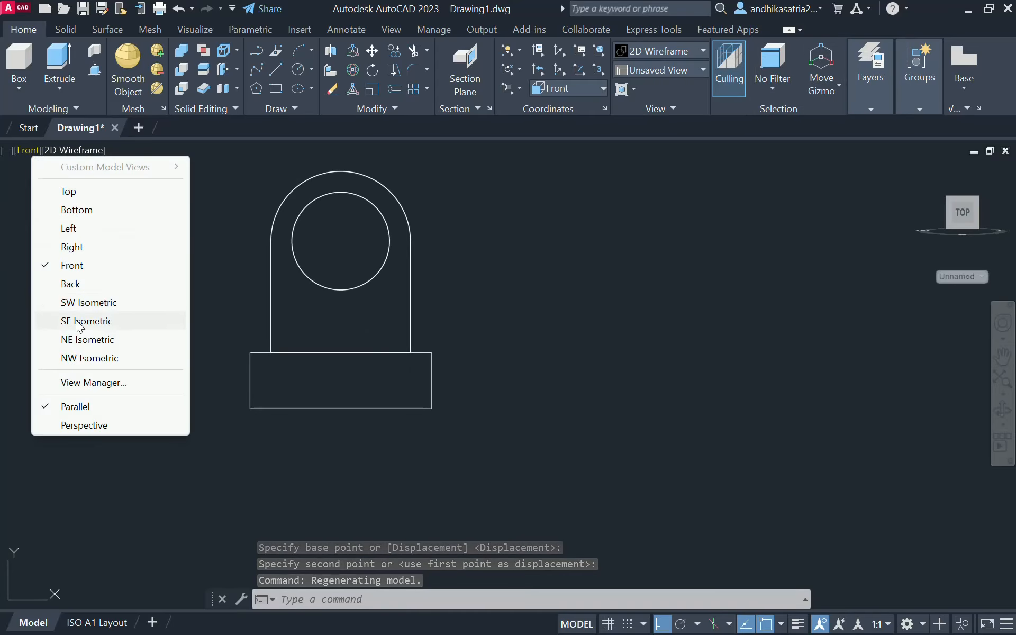
click(81, 303)
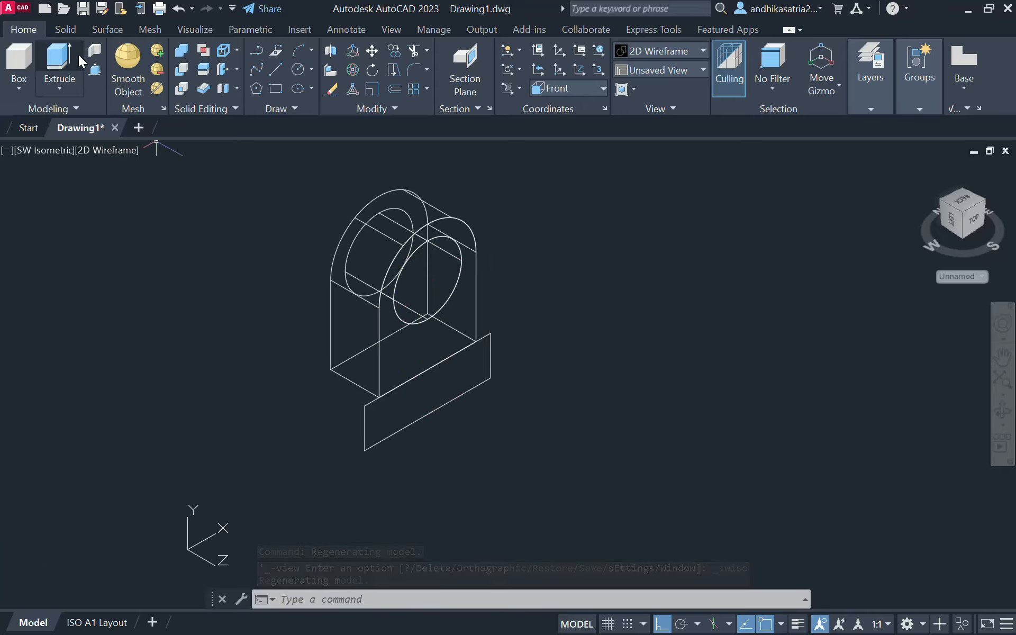
click(59, 62)
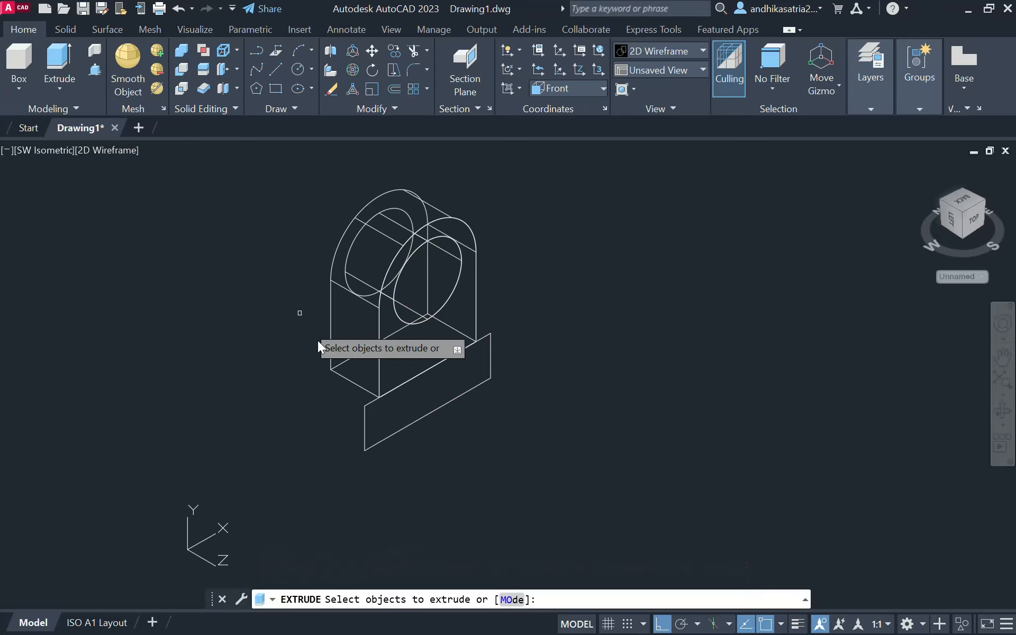
click(363, 423)
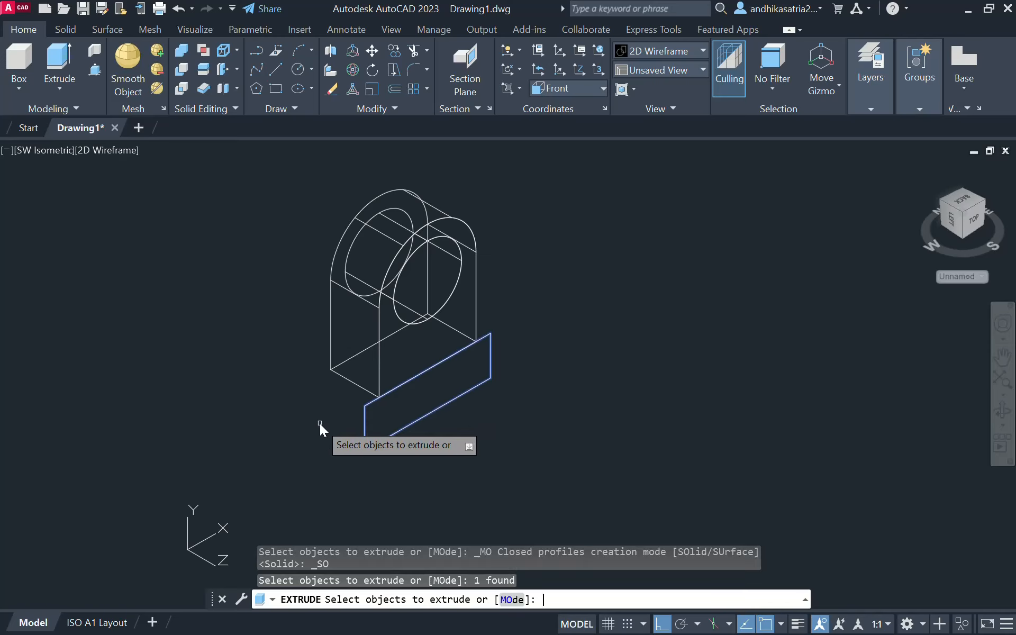
key(Return)
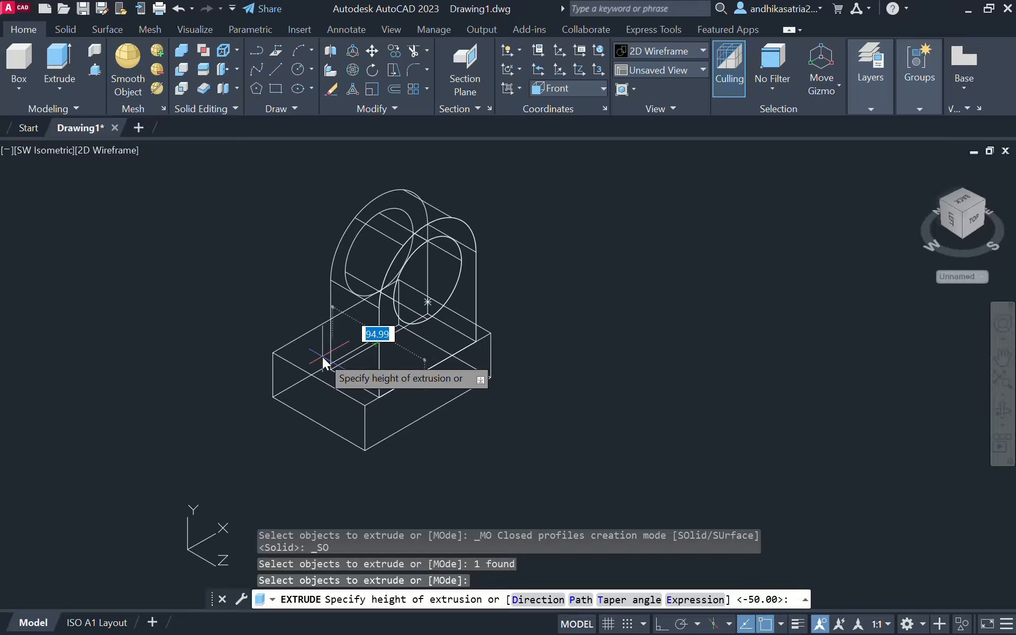
text(1)
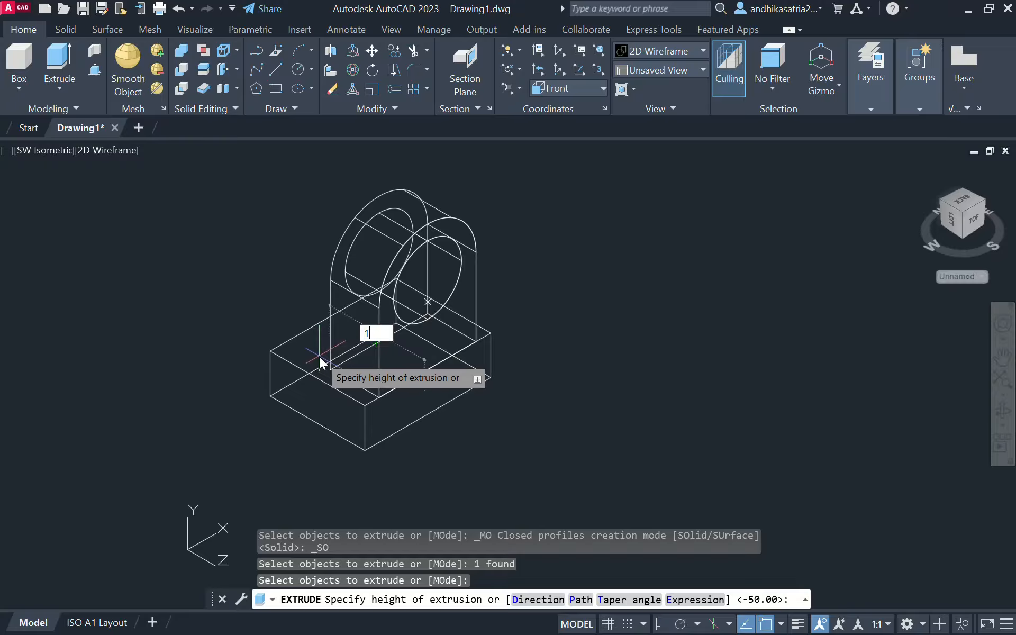
text(00)
key(Return)
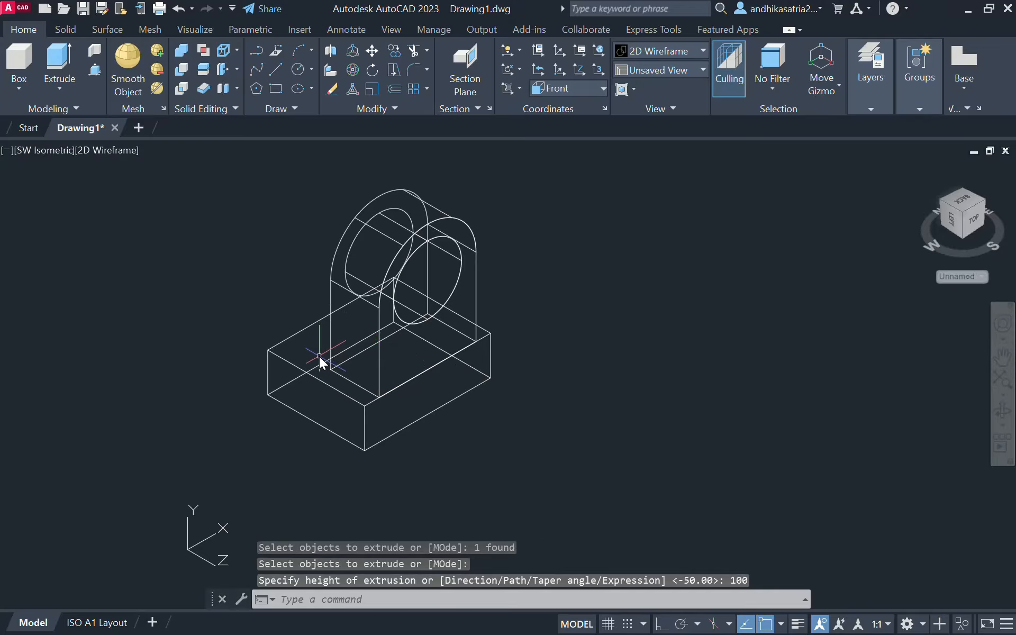
Move the base block by the midpoint of its upper side edge to the midpoint of the arch body's lower side edge.
click(318, 381)
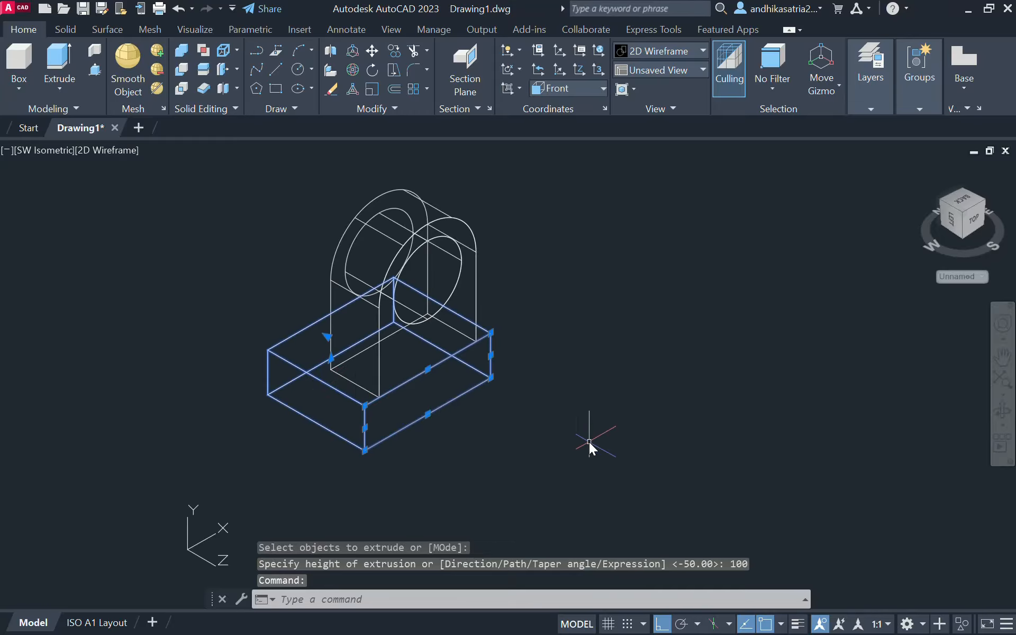
text(M)
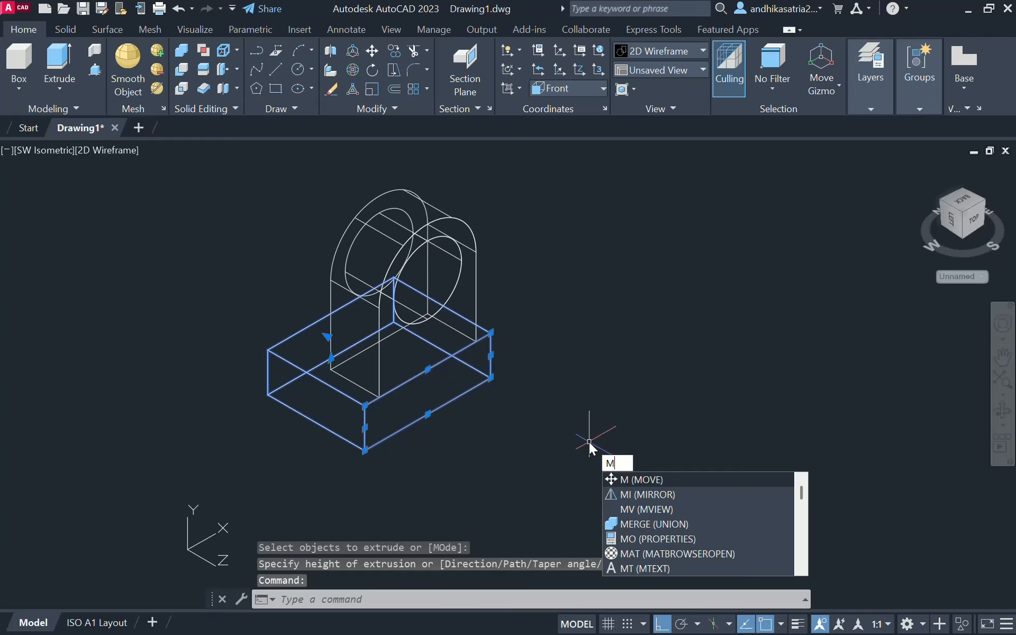
key(Return)
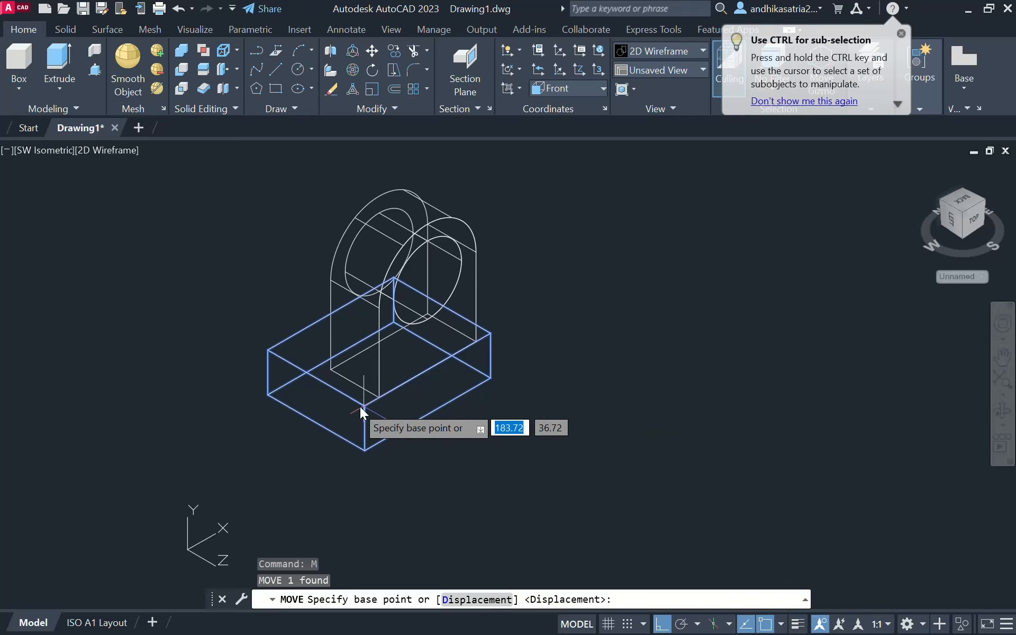
click(319, 380)
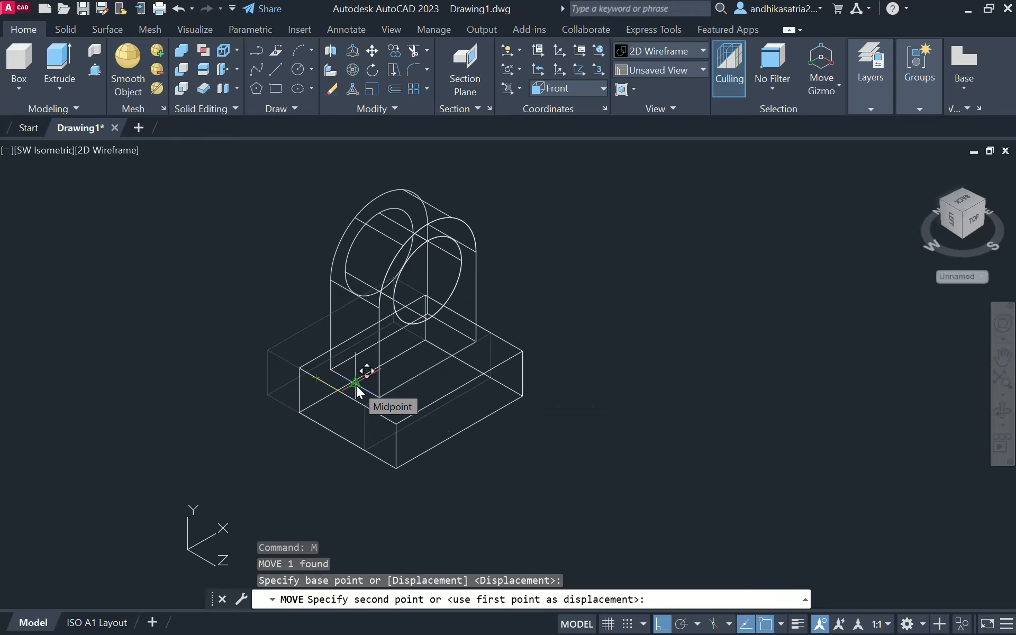
click(357, 391)
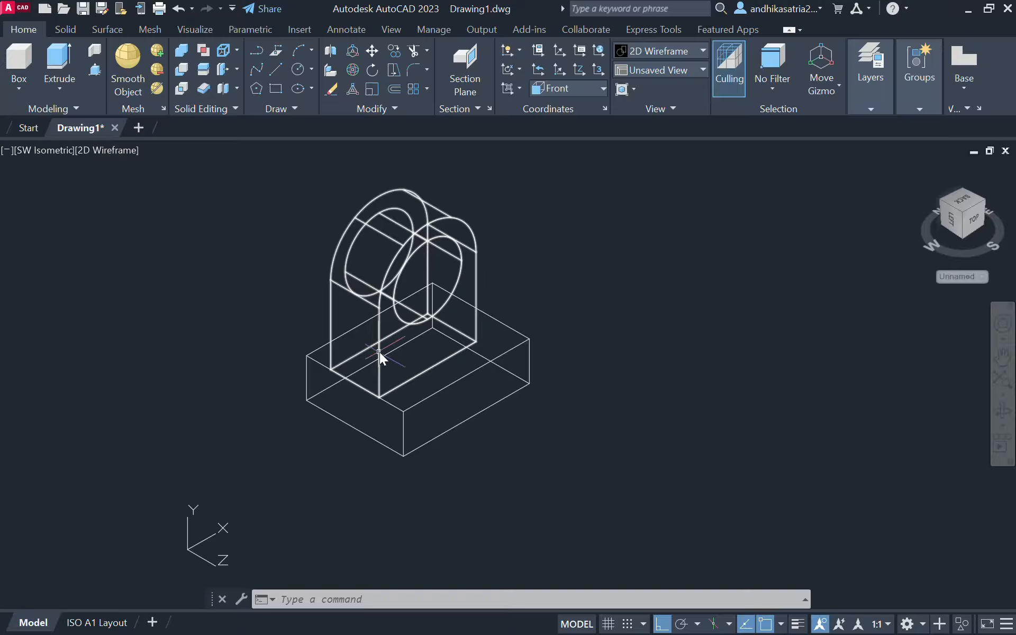
Draw a helper line across the base's top face, joining the midpoints of its front and back edges.
click(276, 72)
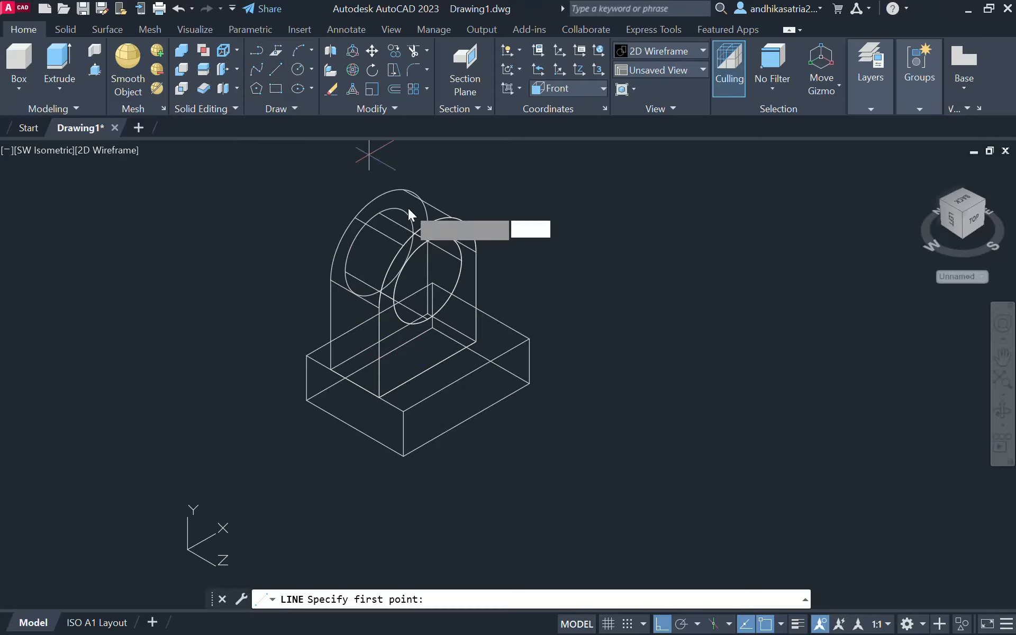
click(462, 376)
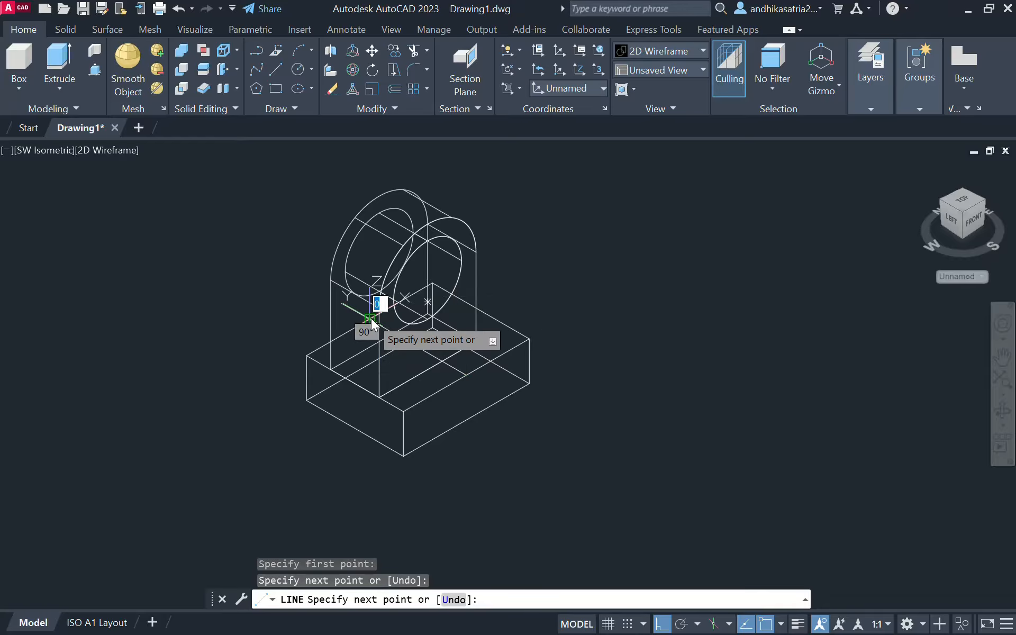
key(Escape)
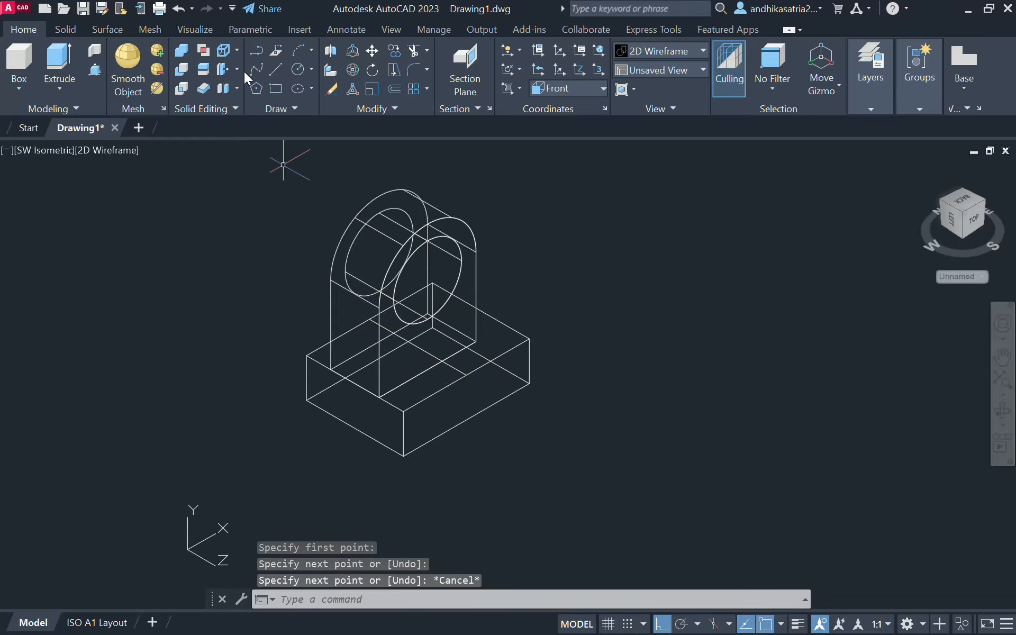
Move the arched body by the midpoint of its front bottom edge to the midpoint of the helper line.
click(347, 228)
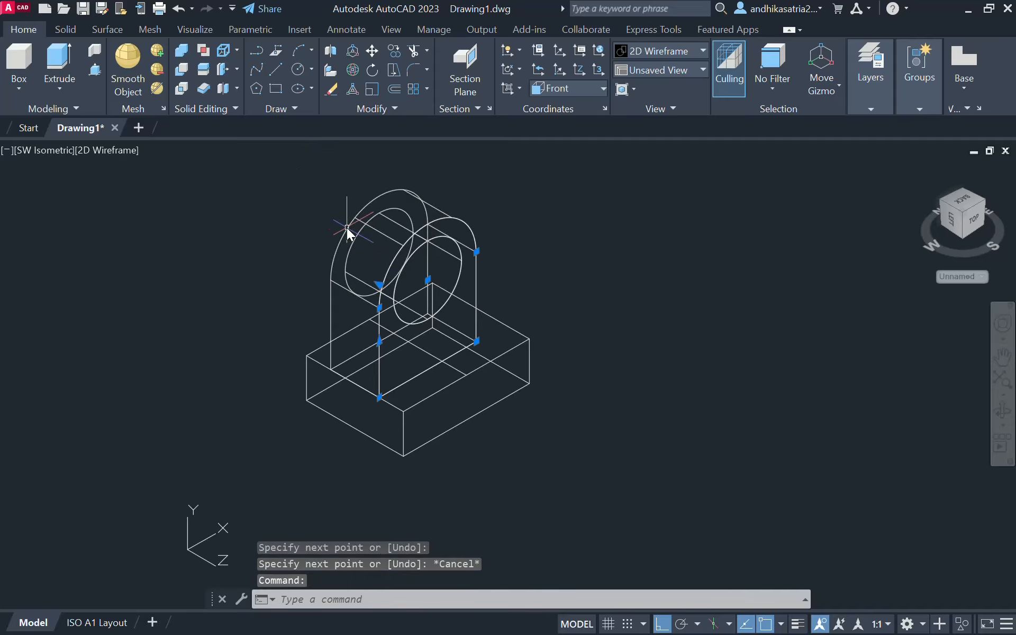
text(m)
key(Return)
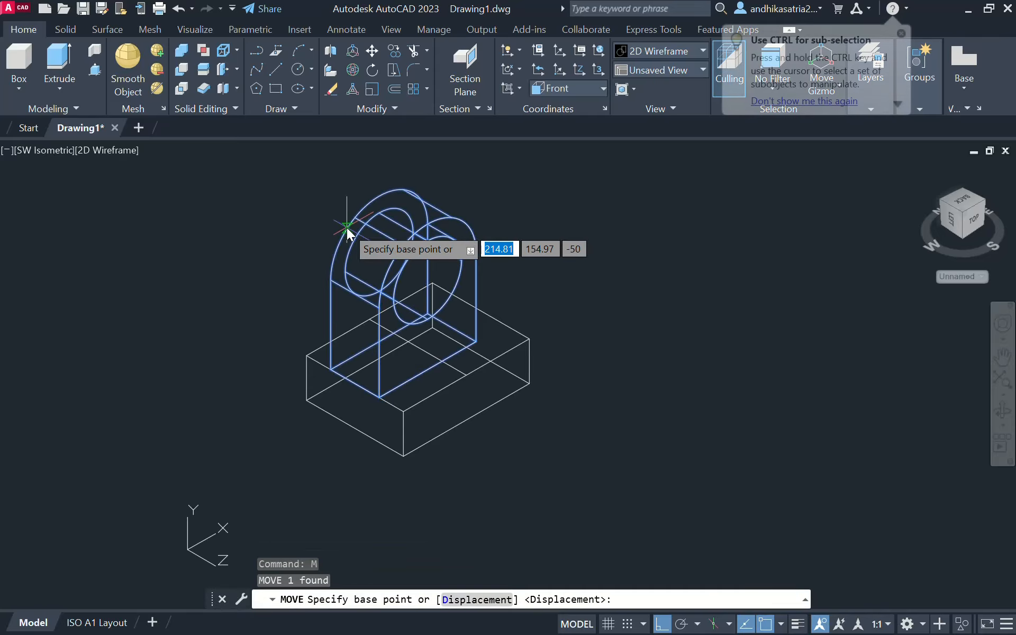
click(437, 362)
click(441, 360)
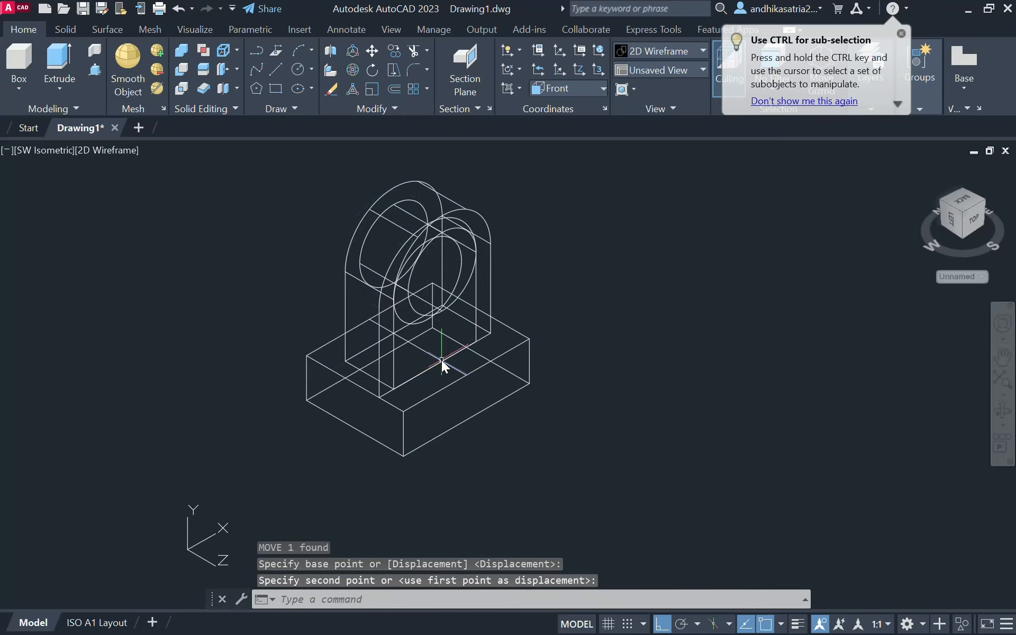
Delete the helper line and the leftover 2D arch profile and circle, keeping the two solids.
click(456, 370)
key(Delete)
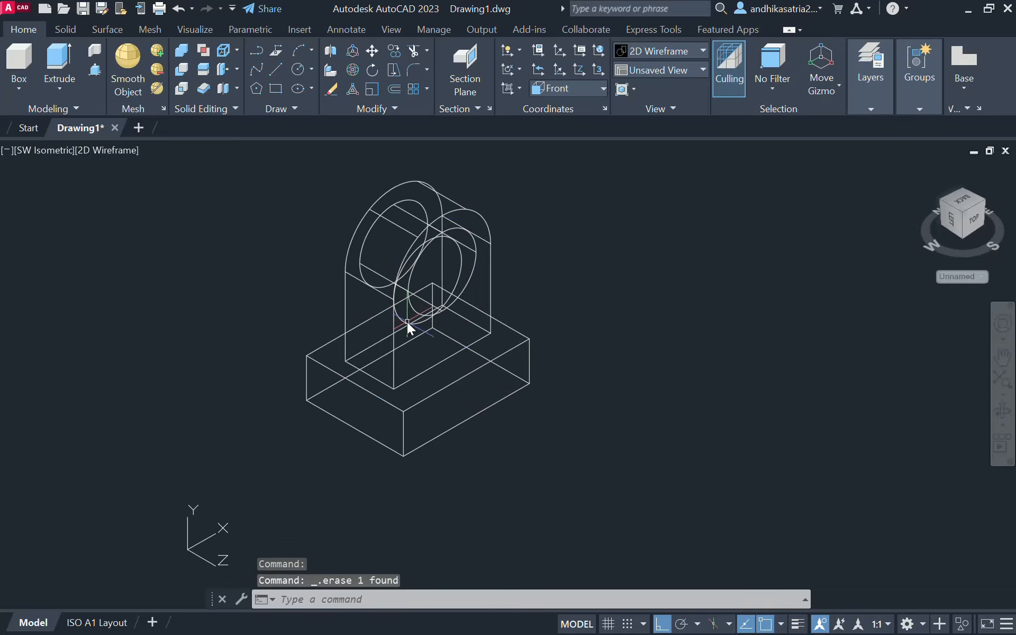
click(411, 256)
key(Delete)
Raise the base block 20 units along the vertical axis with 3D Move.
scroll(526, 299, down, 3)
scroll(526, 299, up, 3)
middle_drag(526, 300, 451, 298)
click(419, 338)
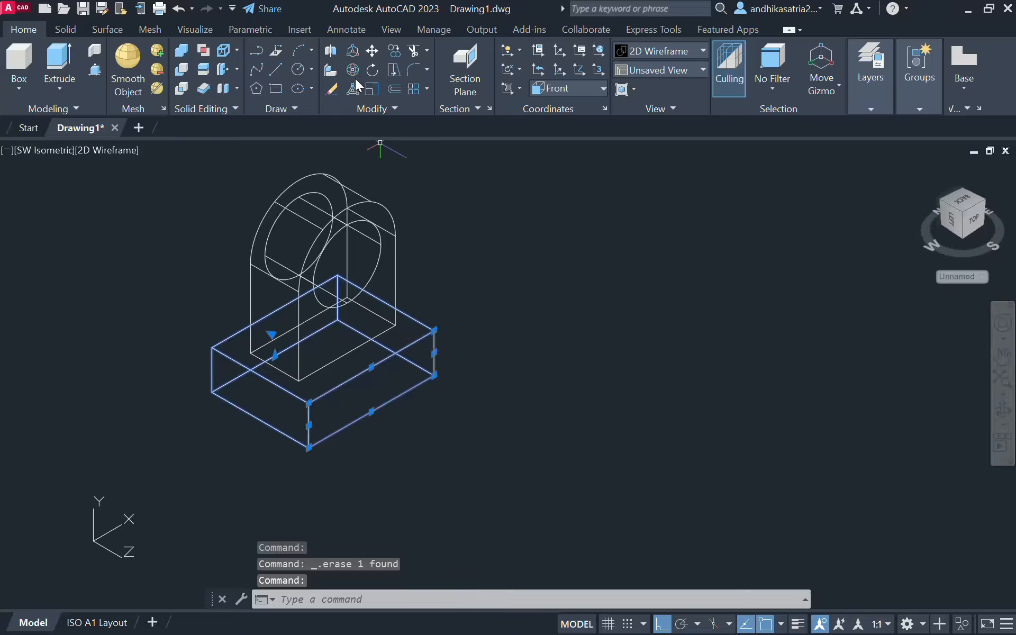
click(352, 52)
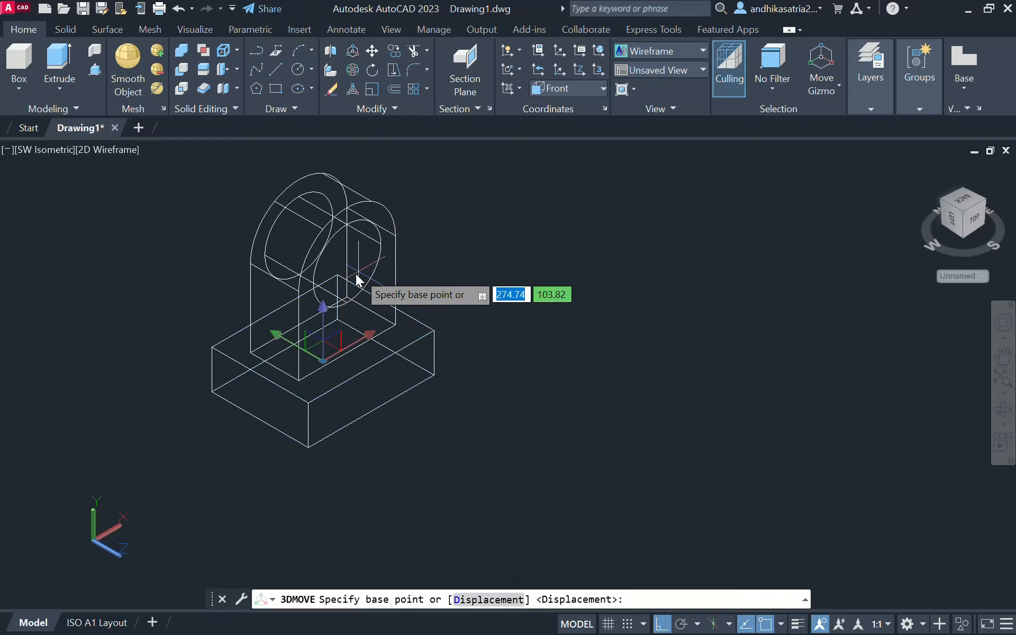
click(324, 305)
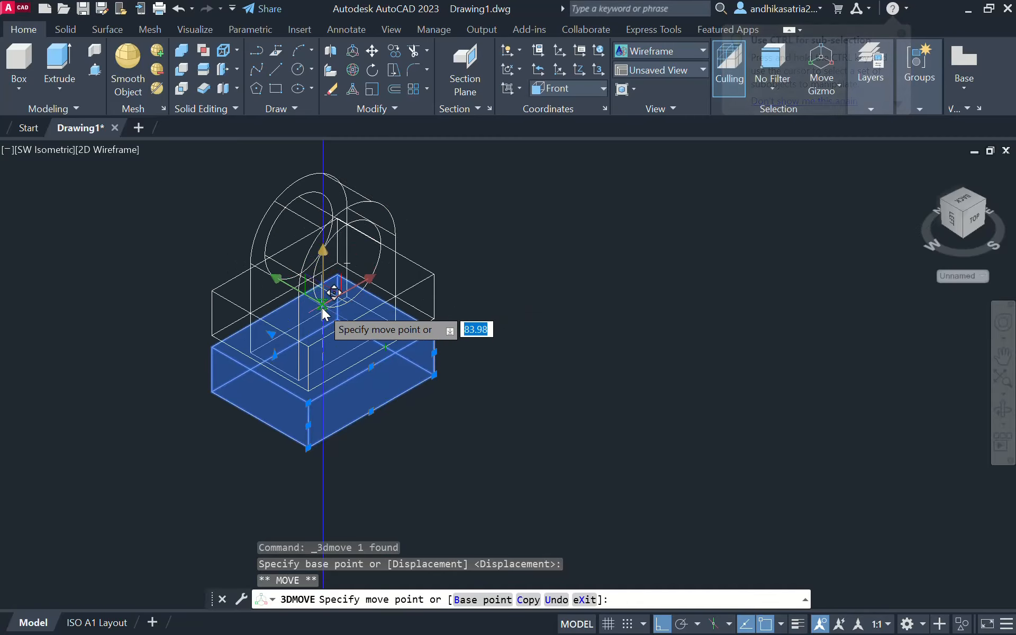
text(20)
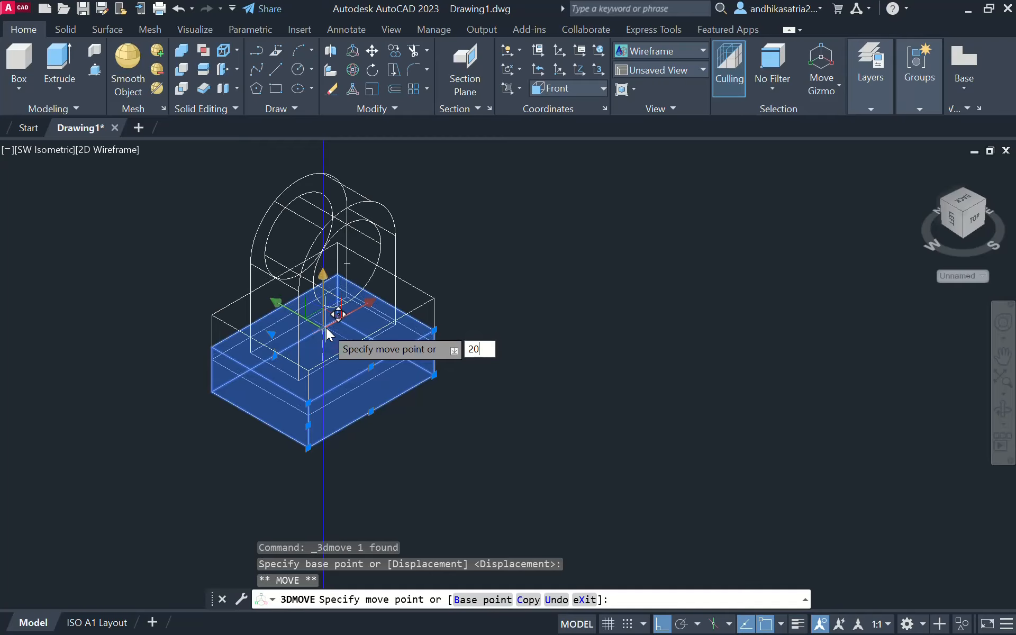
key(Return)
Examine from different angles how the arched body sits inside the raised base block.
scroll(429, 377, down, 2)
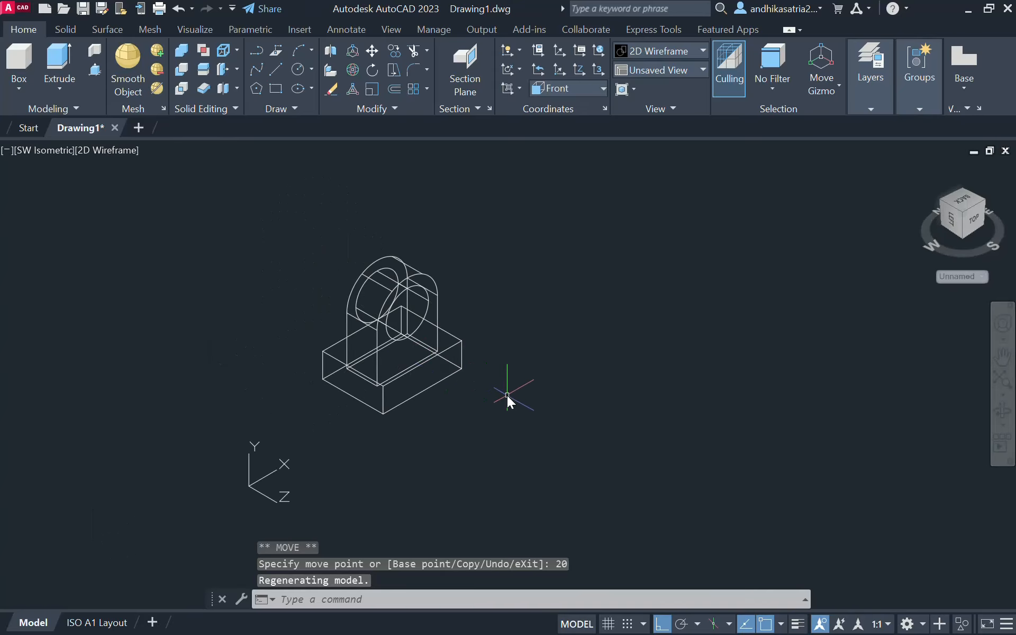
scroll(481, 376, up, 2)
mouse_move(489, 378)
shift+middle_down()
mouse_move(471, 336)
mouse_move(411, 302)
mouse_move(492, 374)
shift+middle_up()
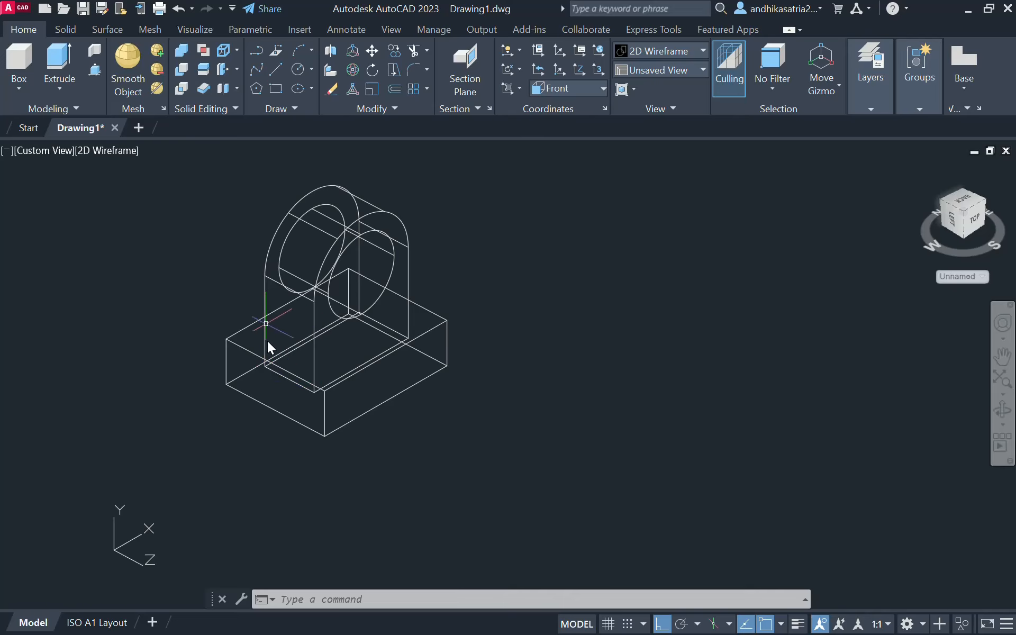
click(310, 320)
click(267, 364)
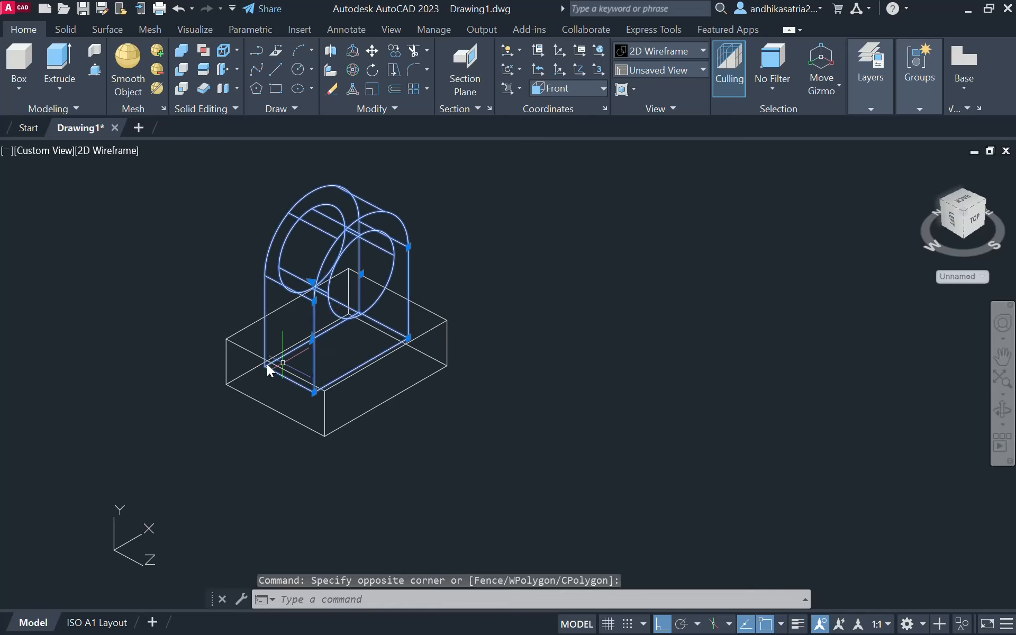
click(245, 348)
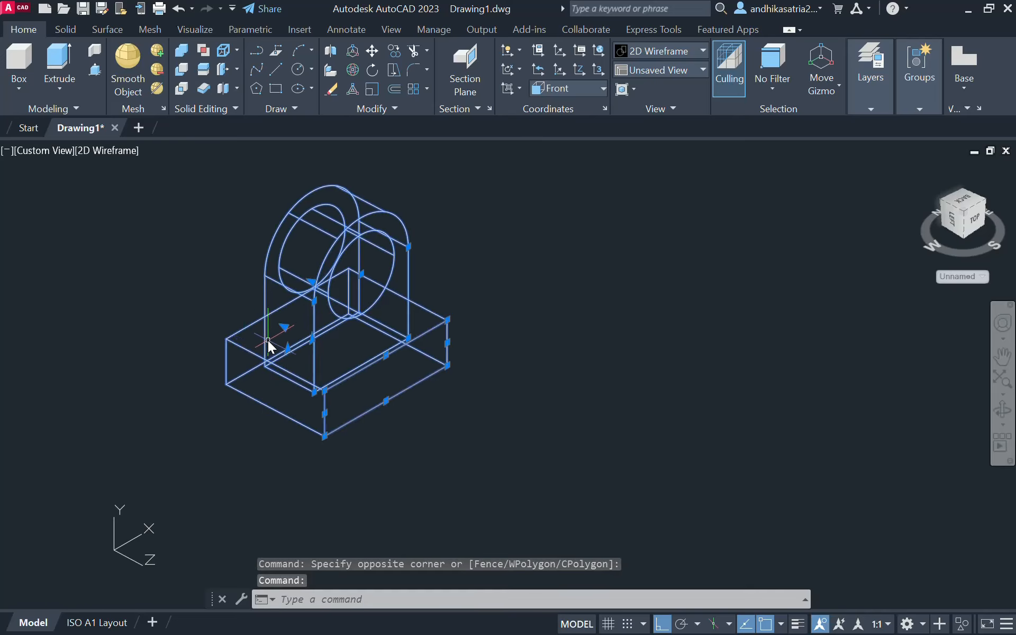
key(Escape)
scroll(326, 382, up, 2)
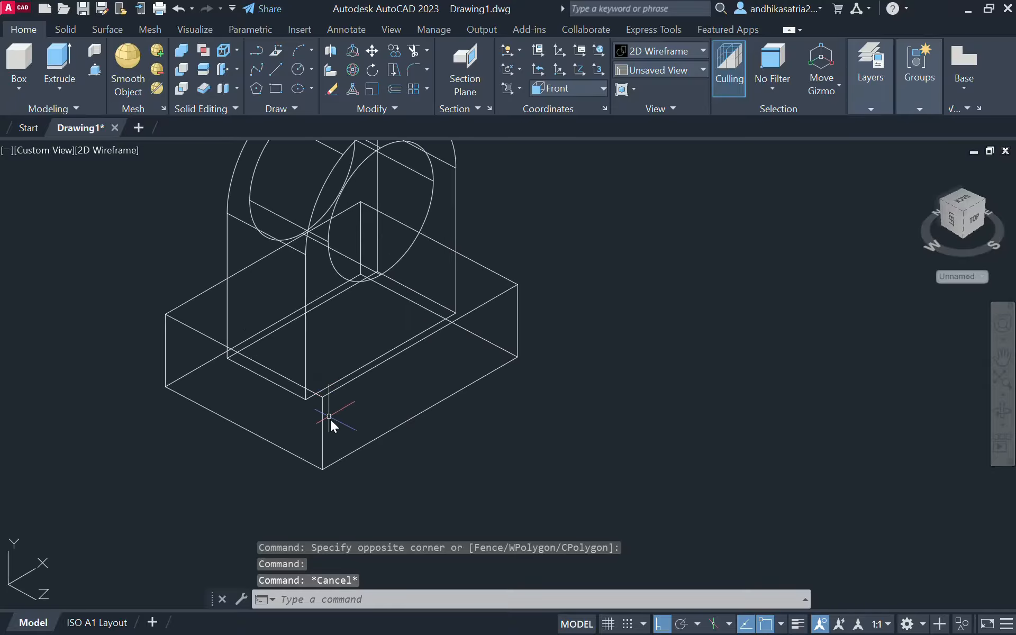
scroll(357, 421, down, 2)
shift+middle_drag(358, 419, 372, 384)
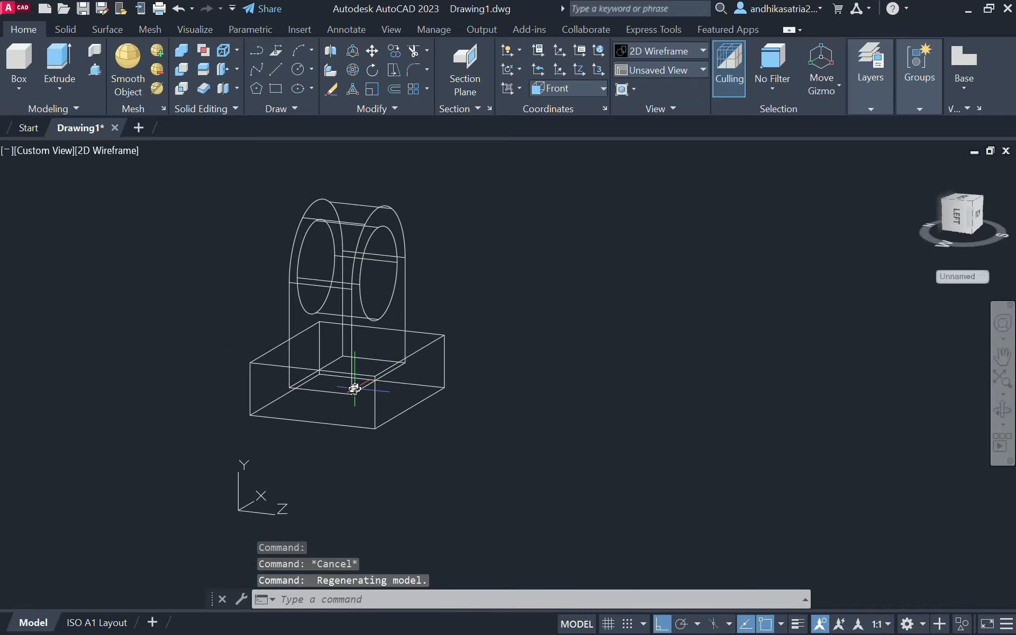
Combine the arched body and the base block into one solid with Union, and check that they select together.
click(183, 51)
click(350, 300)
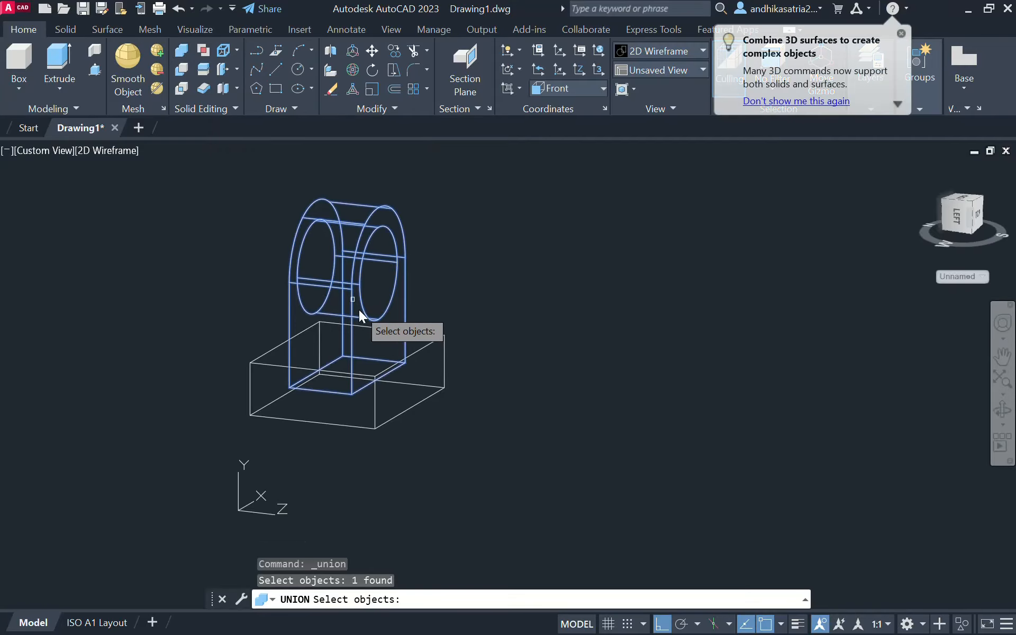
click(421, 350)
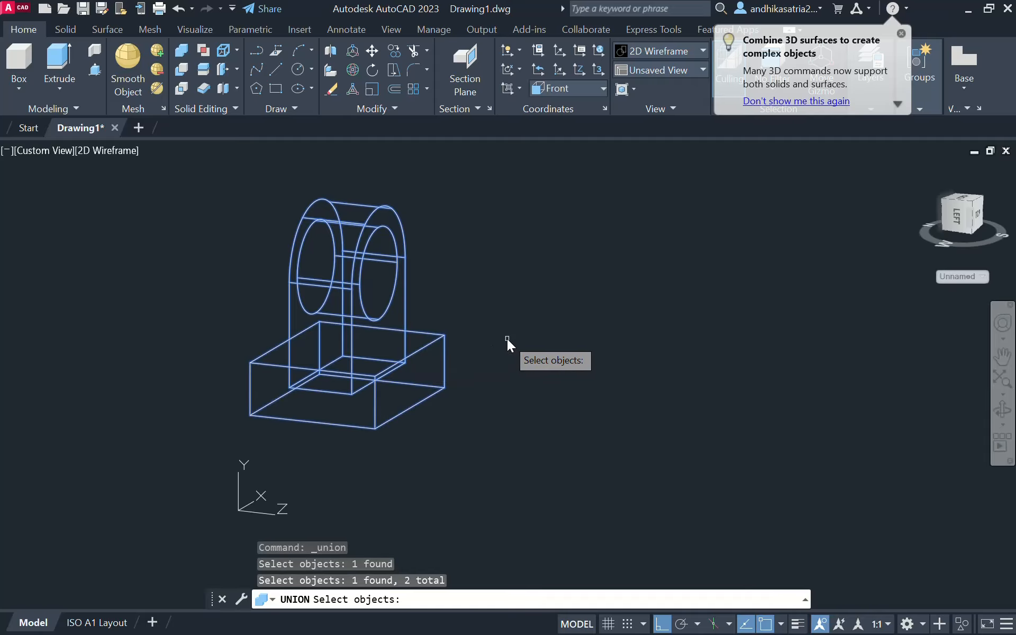
key(Return)
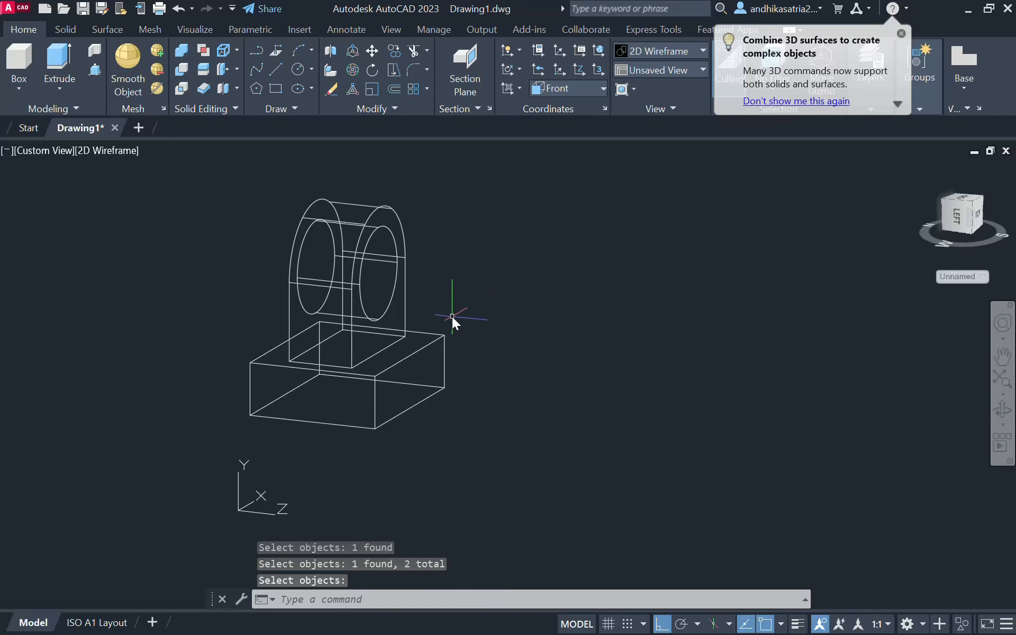
click(354, 370)
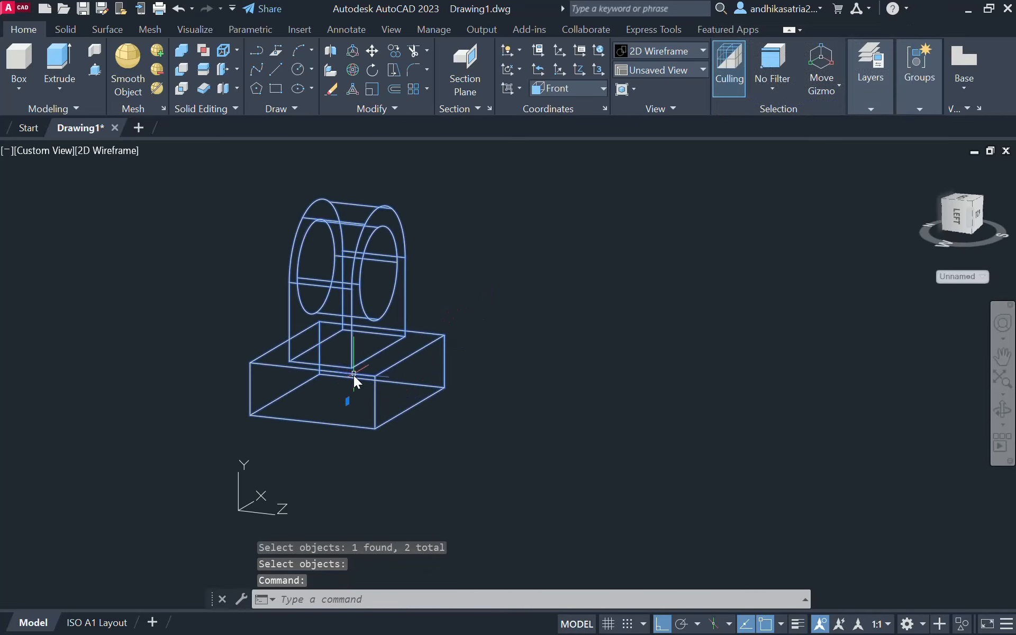
key(Escape)
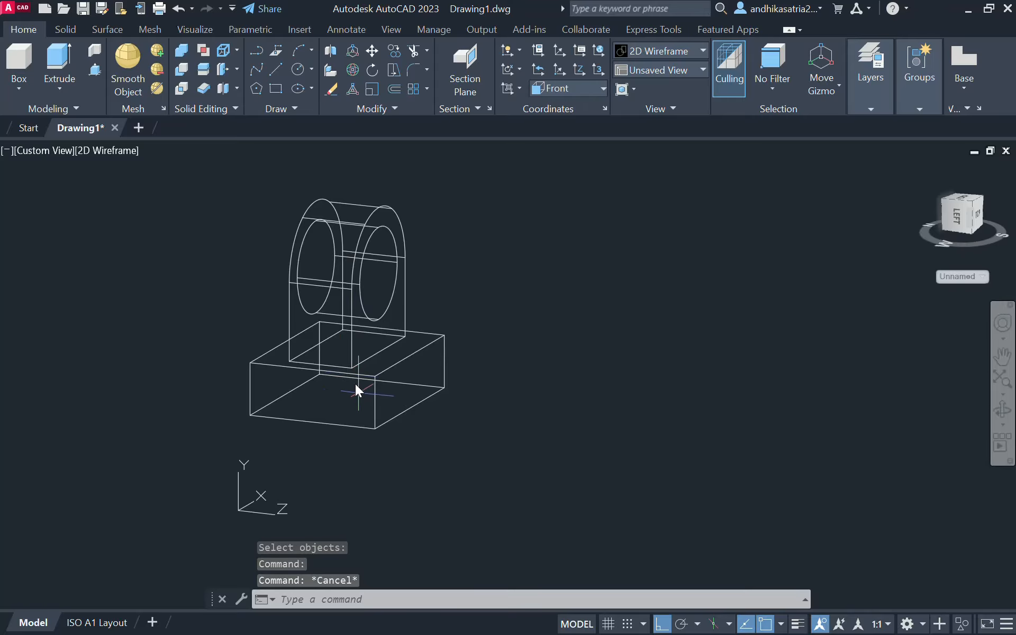
click(350, 350)
key(Escape)
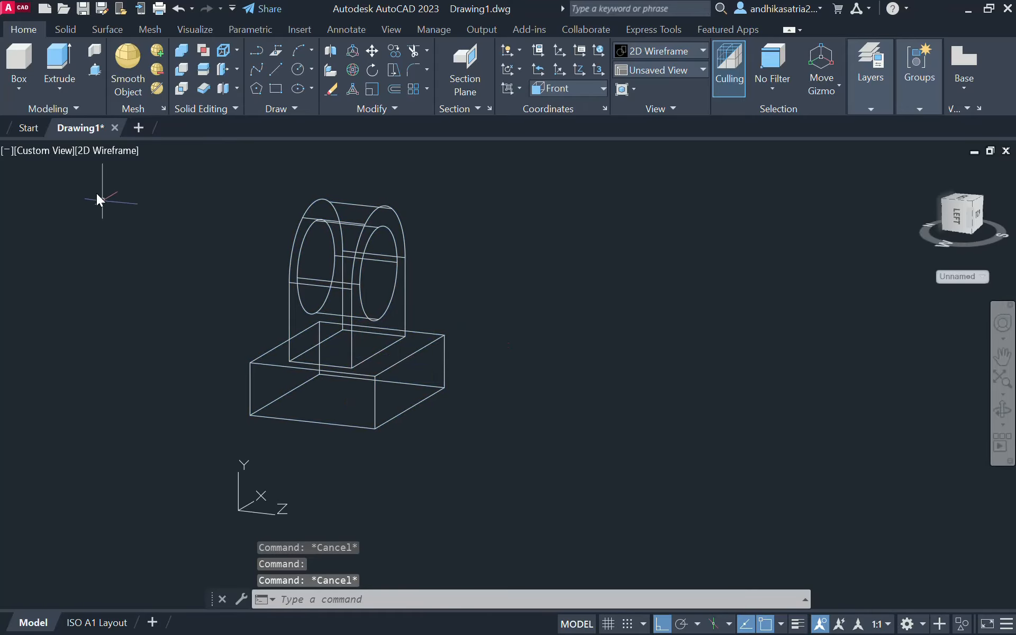
Inspect the united bracket in the Conceptual visual style from another angle, and return to 2D Wireframe.
click(93, 151)
click(139, 207)
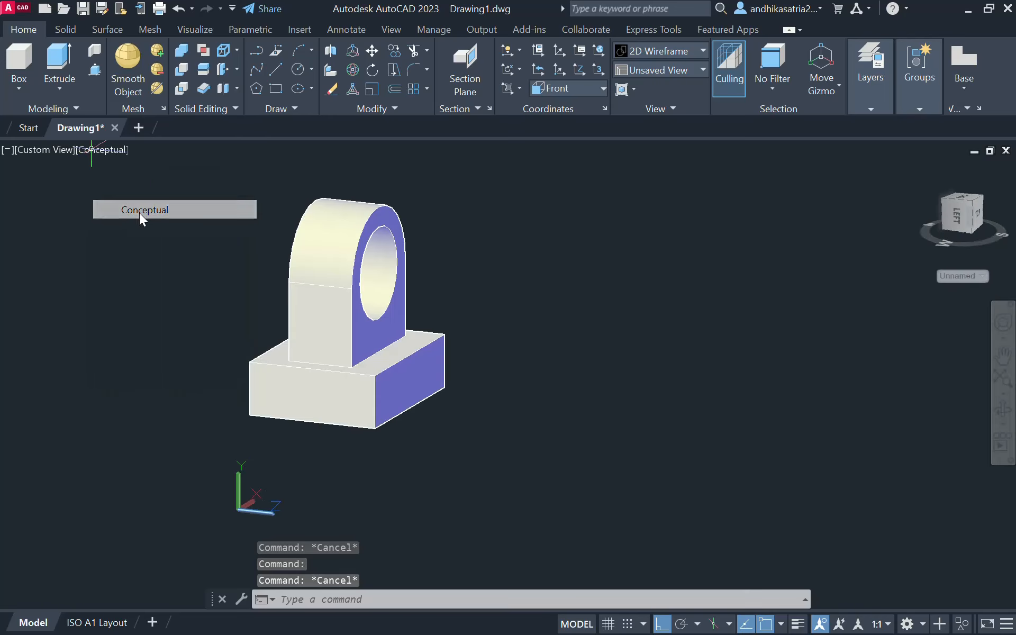
shift+middle_drag(347, 302, 403, 280)
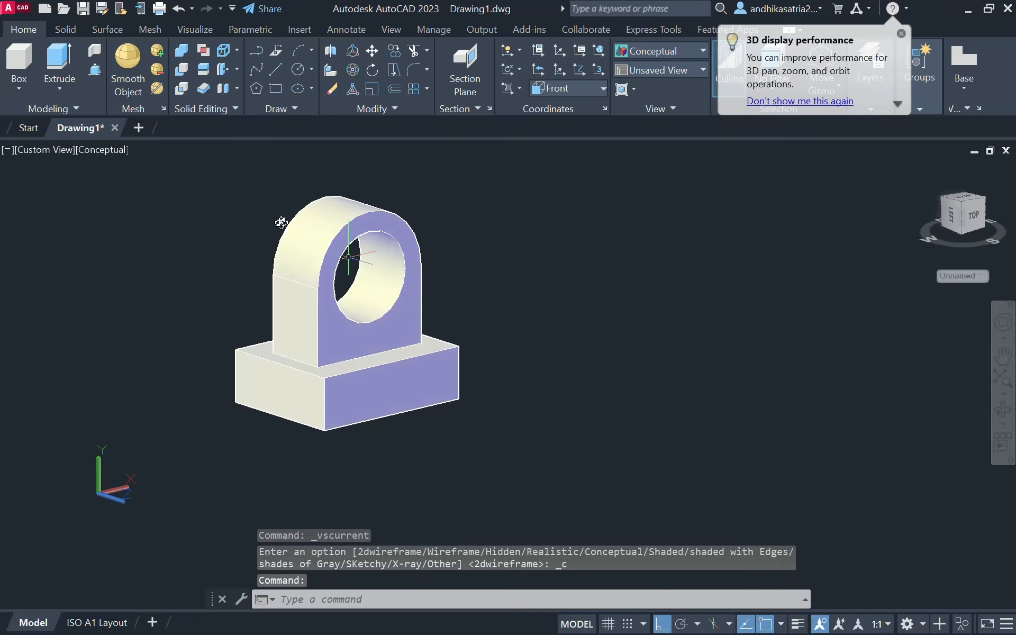
click(101, 150)
click(154, 191)
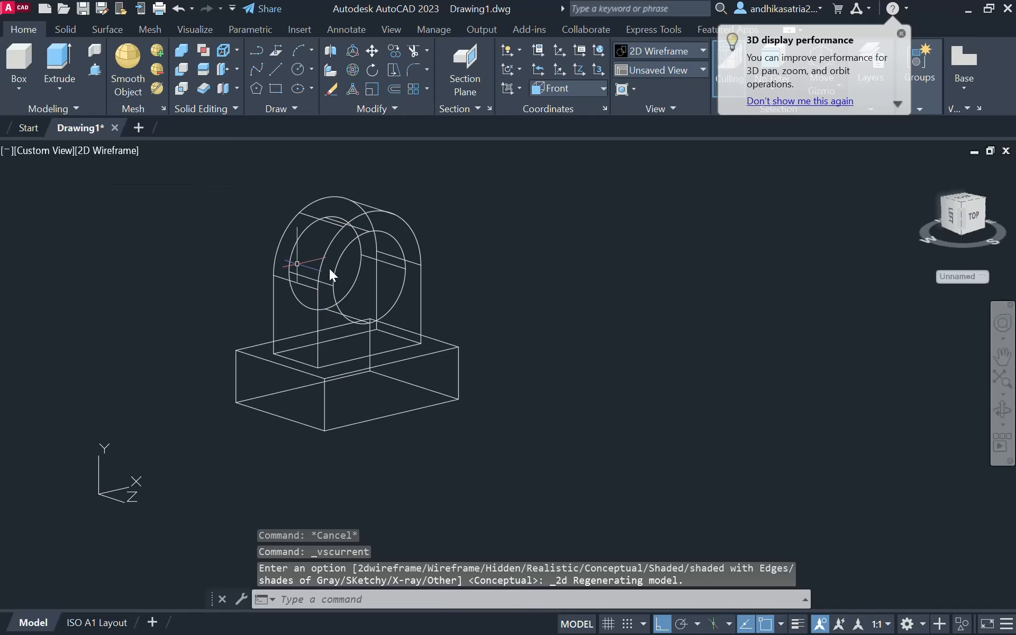
middle_drag(450, 273, 447, 302)
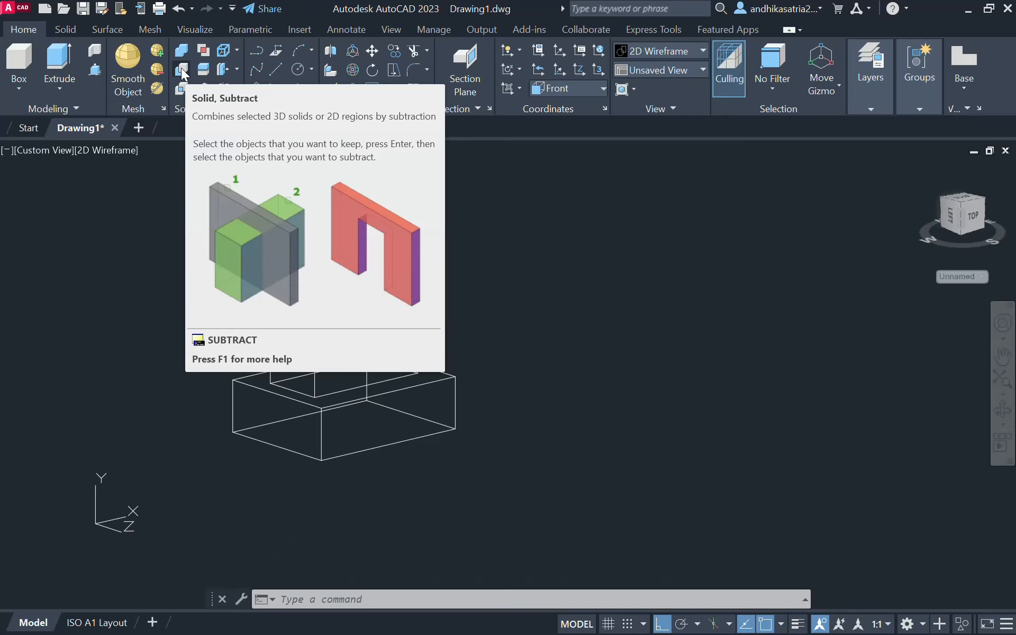
shift+middle_drag(500, 274, 485, 275)
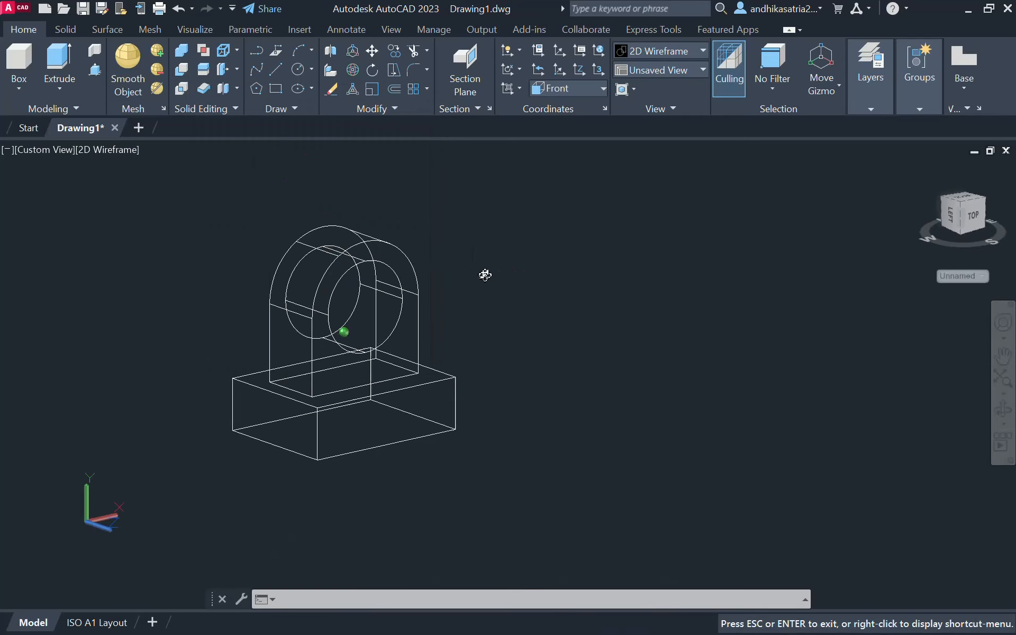
In the Front view, draw a rectangle 25 wide and 35 high downward from the arch's topmost point.
click(48, 151)
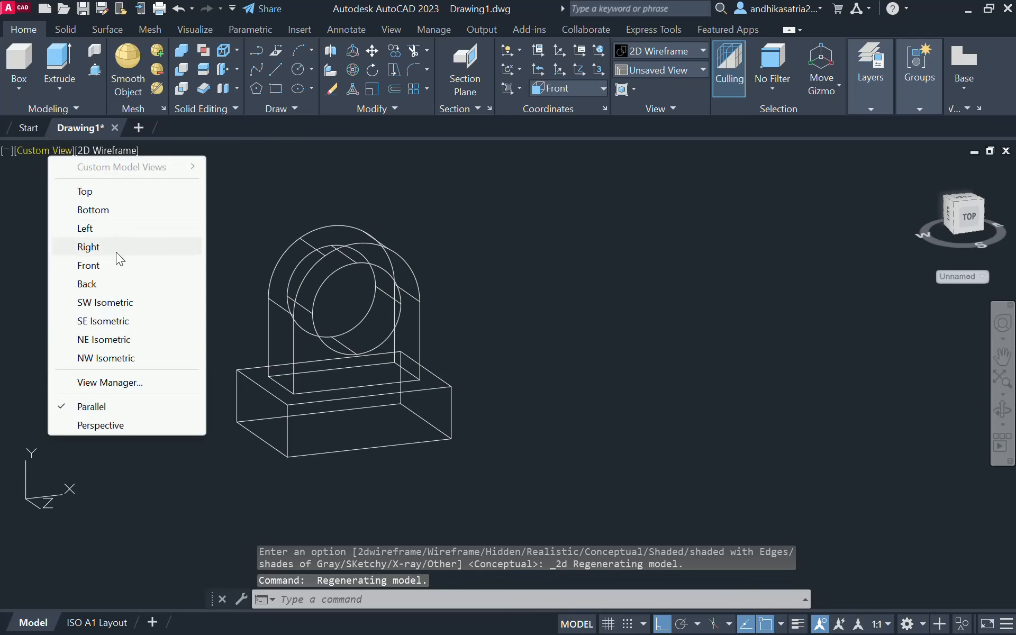
click(112, 268)
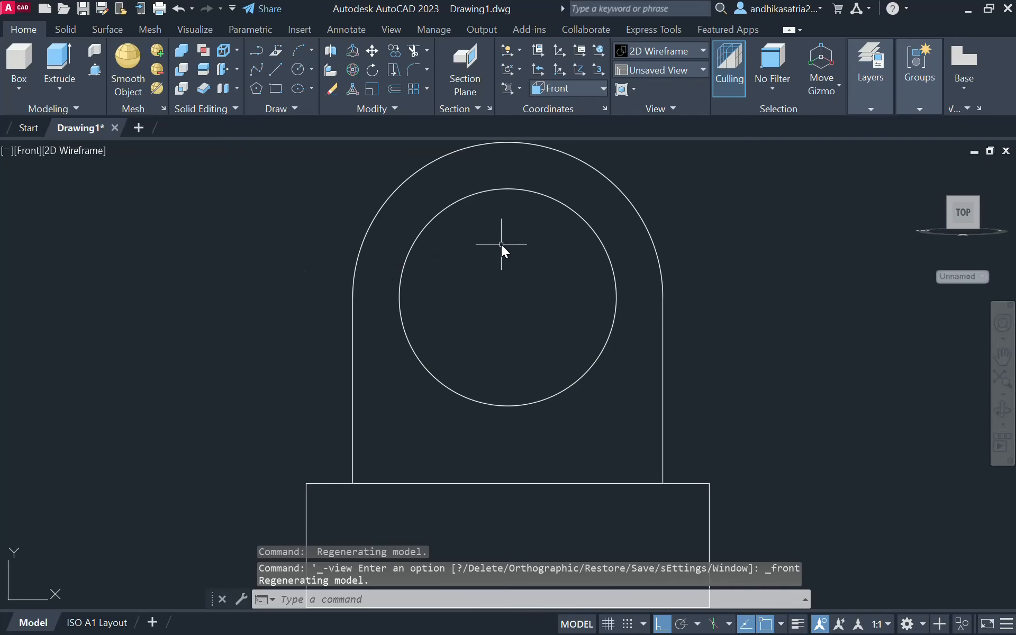
scroll(502, 245, down, 2)
middle_drag(506, 246, 401, 284)
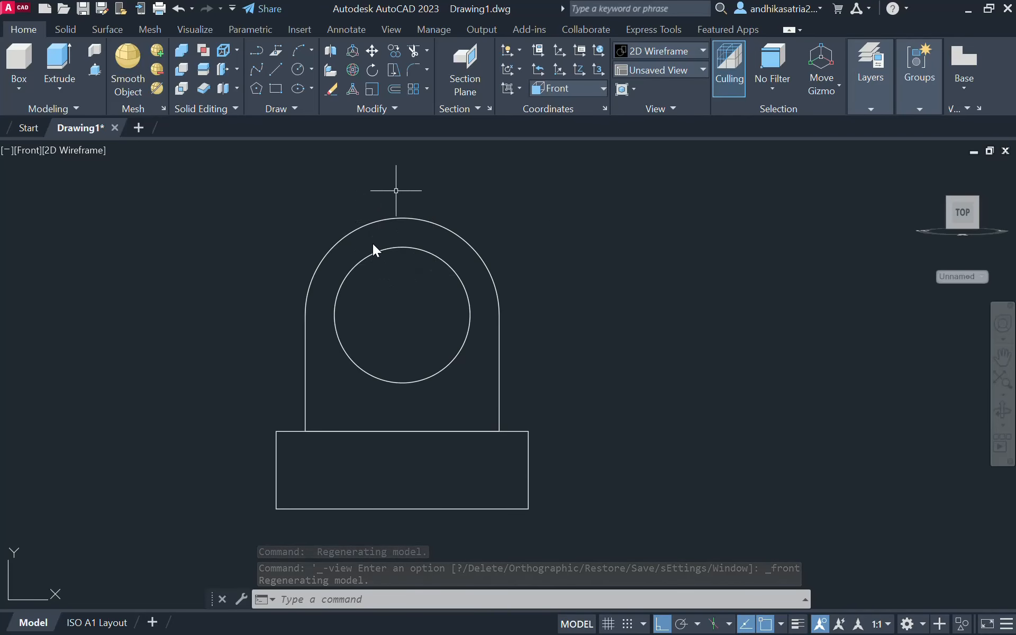
click(277, 88)
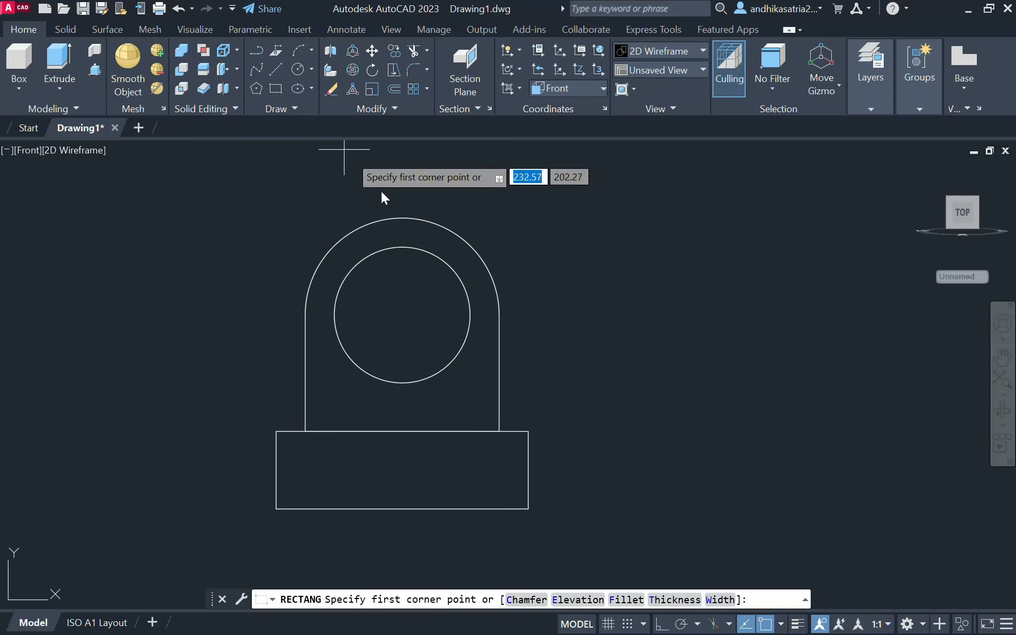
click(405, 220)
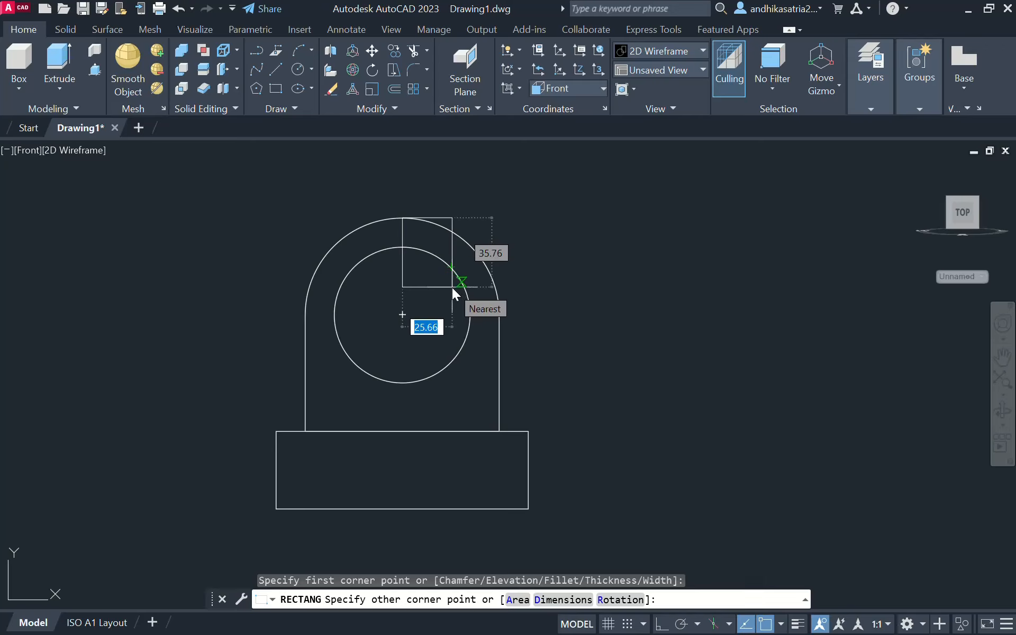
text(25)
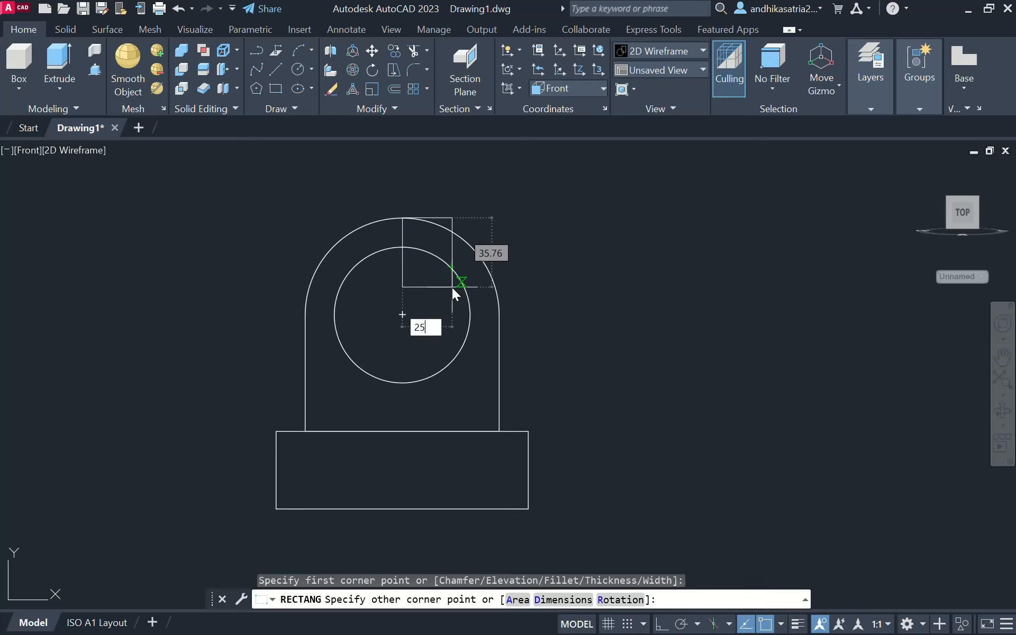
key(Tab)
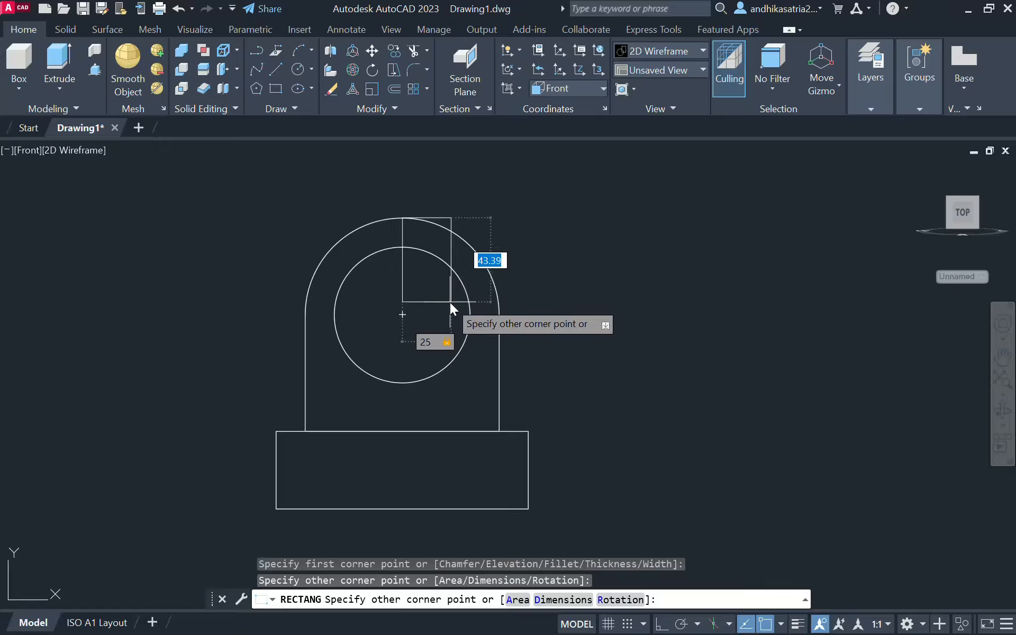
text(35)
key(Return)
With Ortho on, move the rectangle by its top-edge midpoint onto the arch's topmost point to centre it.
key(F8)
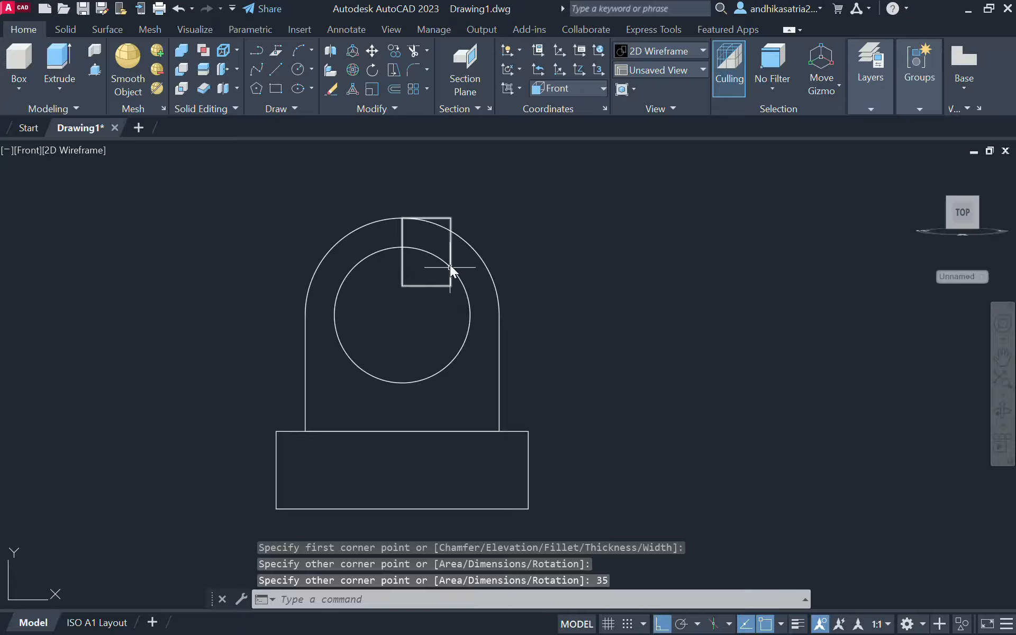
click(450, 244)
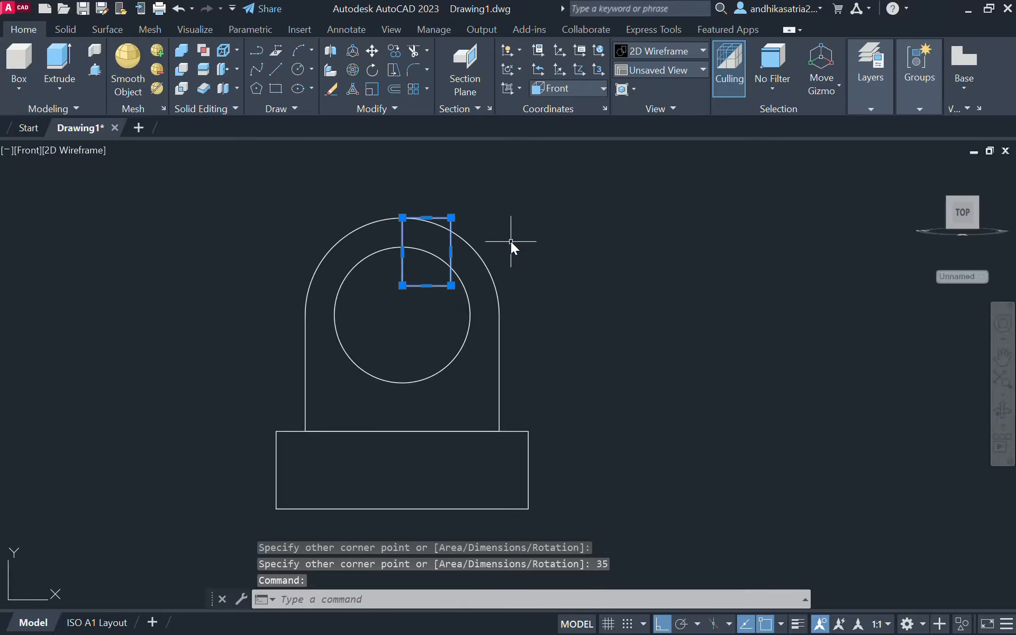
text(M)
key(Return)
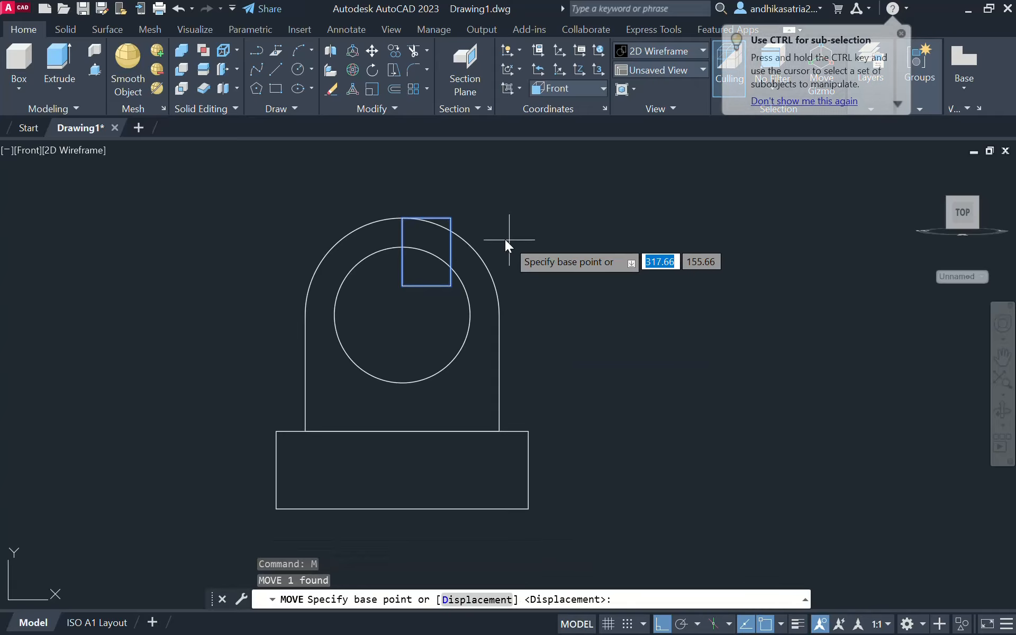
click(426, 219)
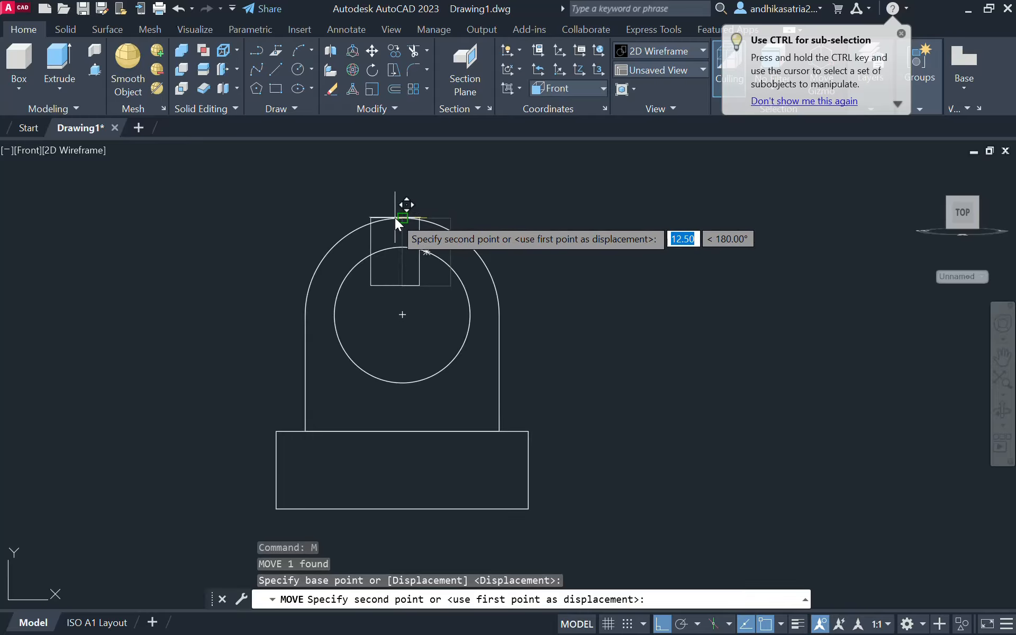
click(401, 219)
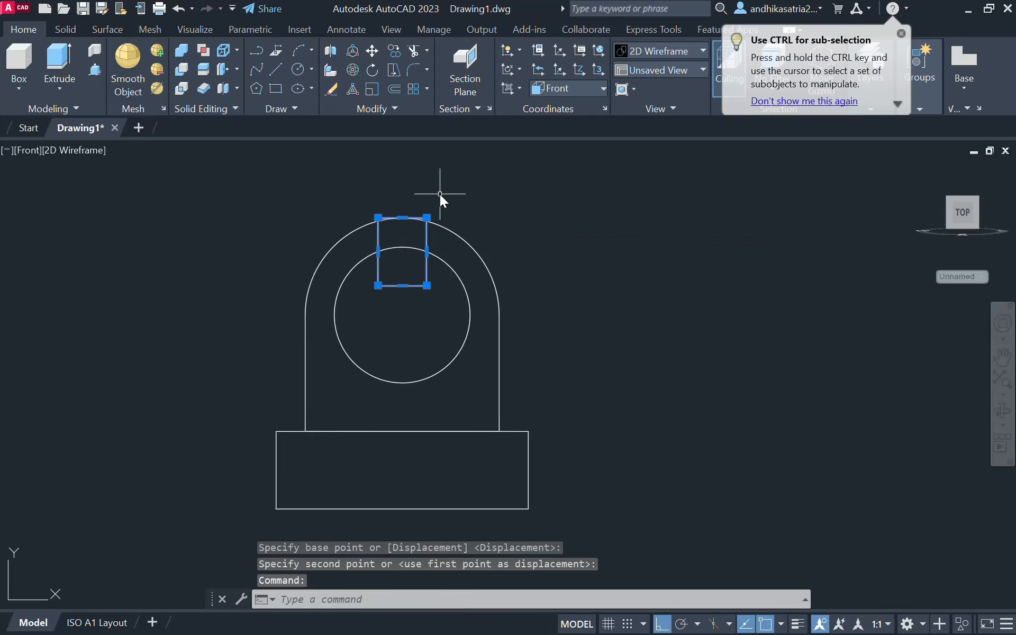
Move the centred rectangle straight up so that it projects slightly above the arch.
text(M)
key(Return)
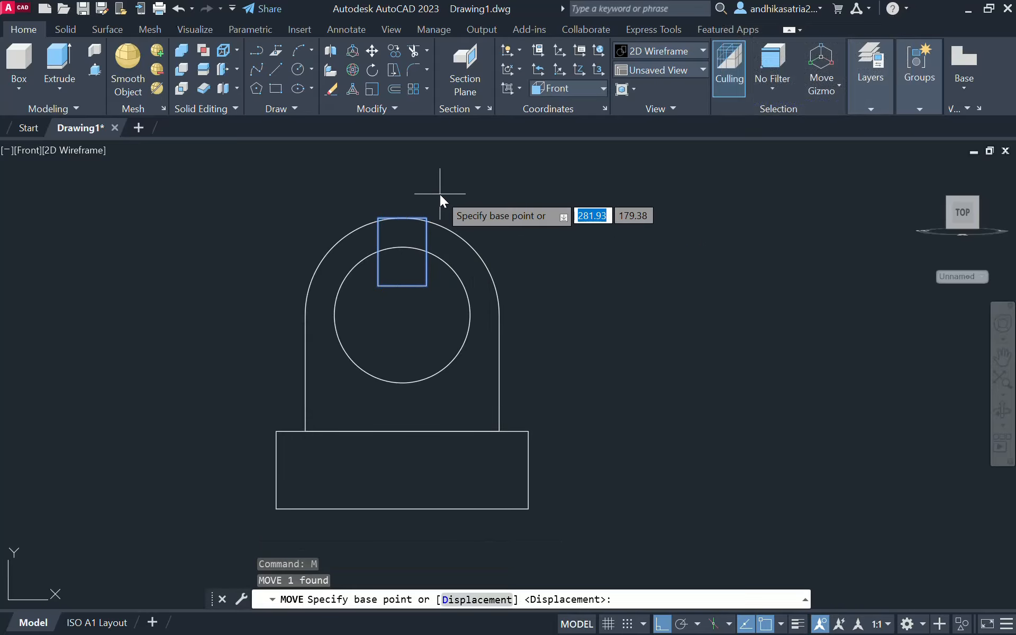
click(403, 218)
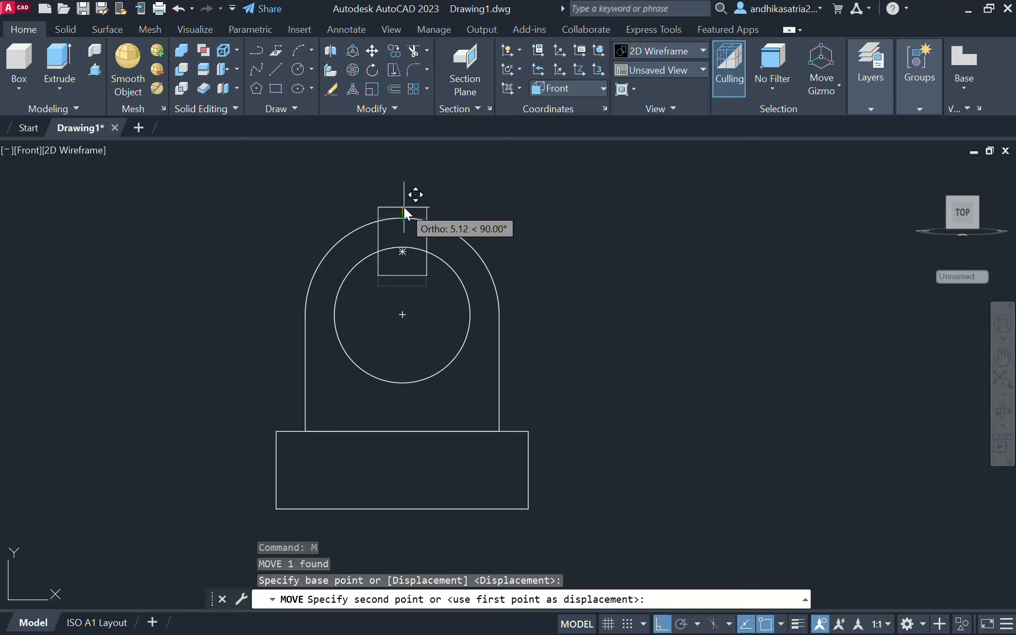
click(404, 207)
key(Escape)
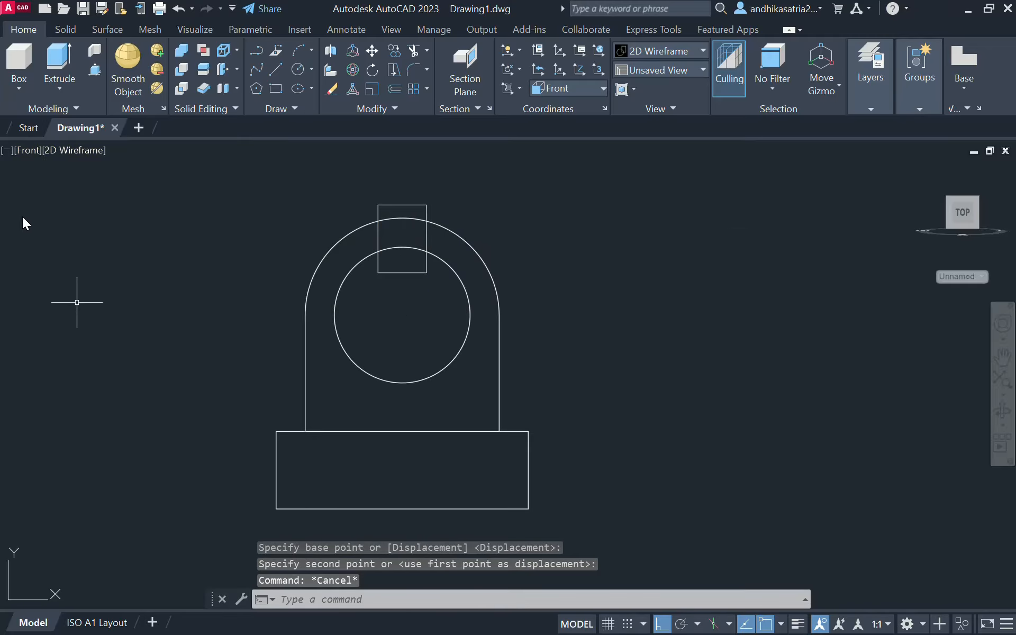
In the SW Isometric view, extrude the rectangle through the arched body's full depth, up to its back face.
click(20, 146)
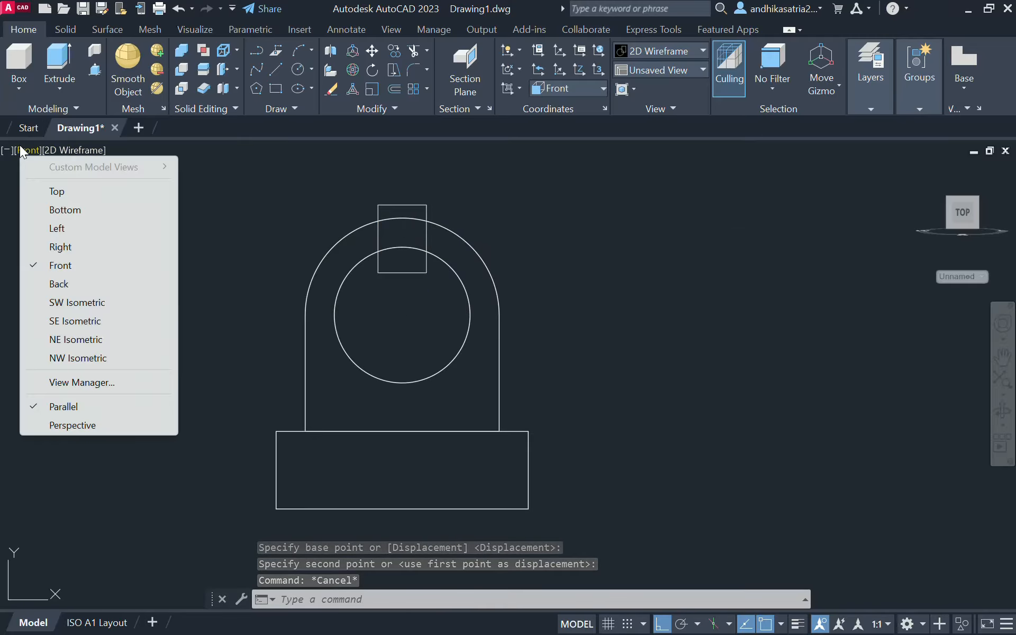
click(72, 299)
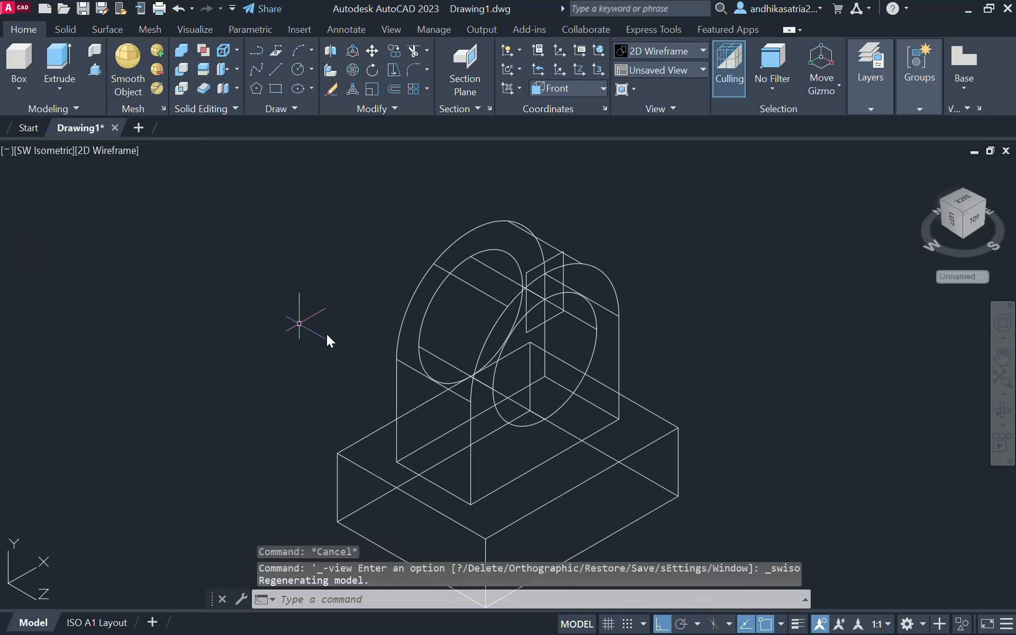
click(59, 59)
click(545, 263)
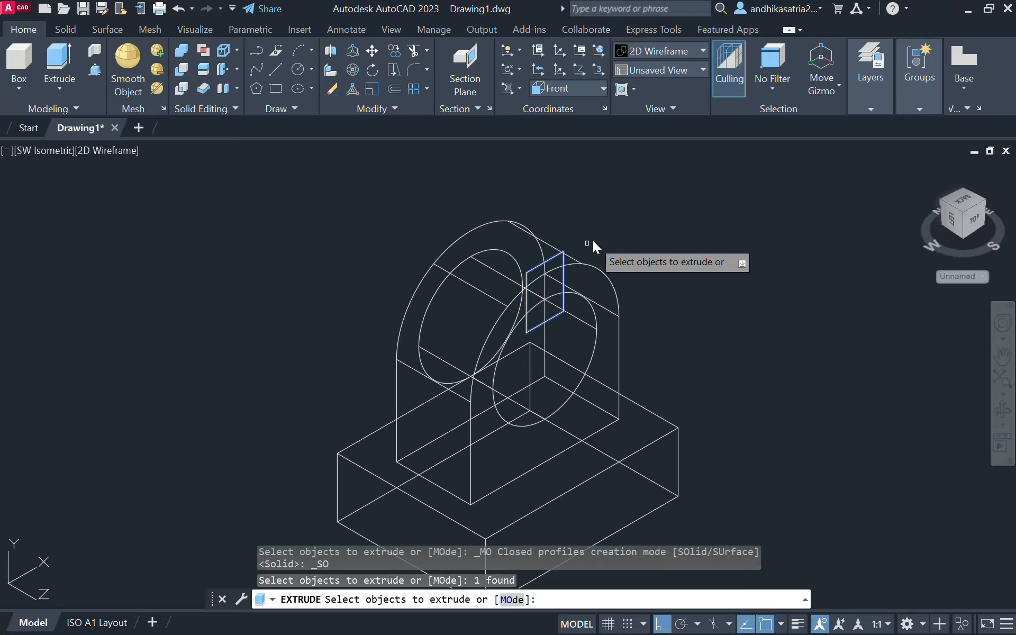
key(Return)
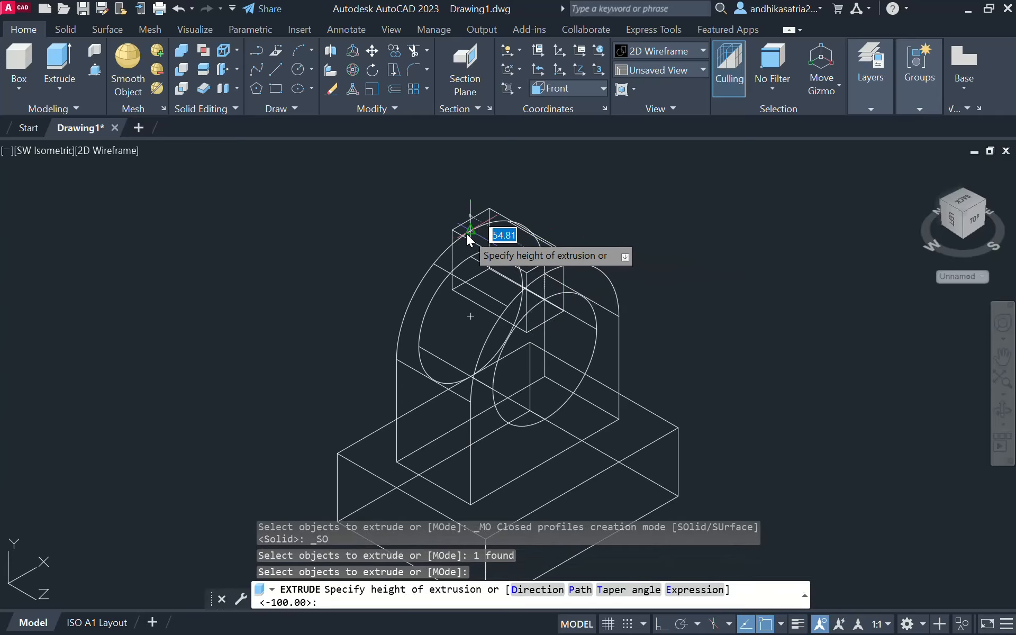
click(469, 233)
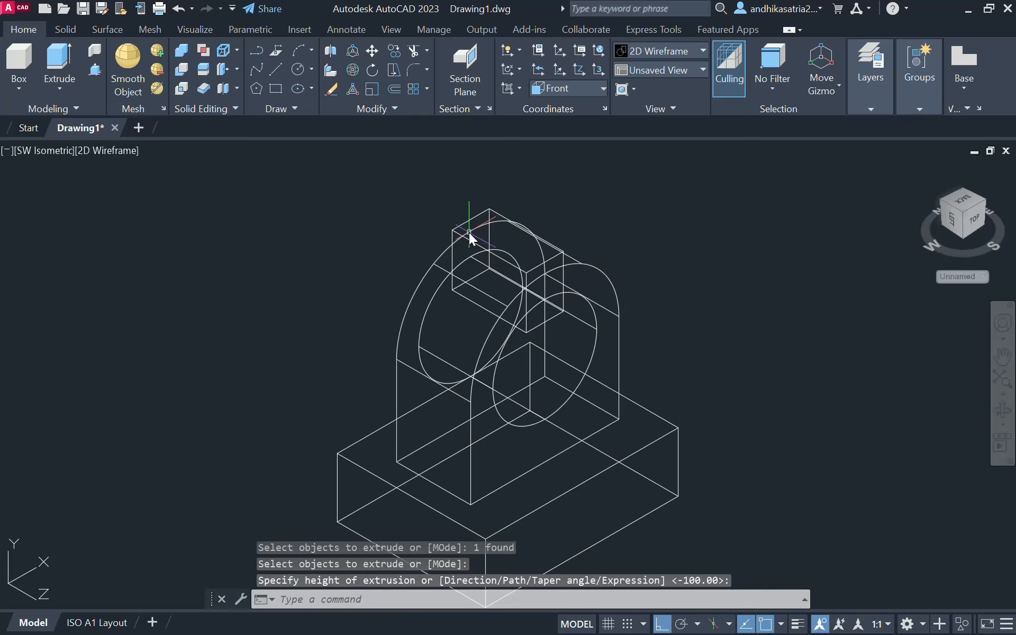
Subtract the extruded block from the bracket to cut a slot through the top of the arch, and inspect the cut.
scroll(656, 248, down, 2)
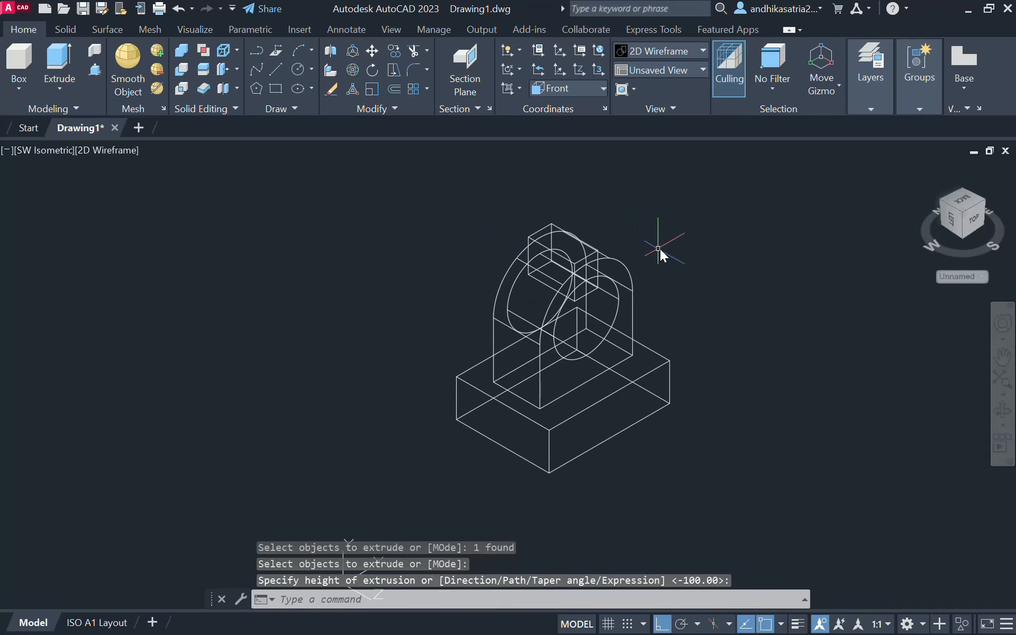
middle_drag(659, 248, 565, 260)
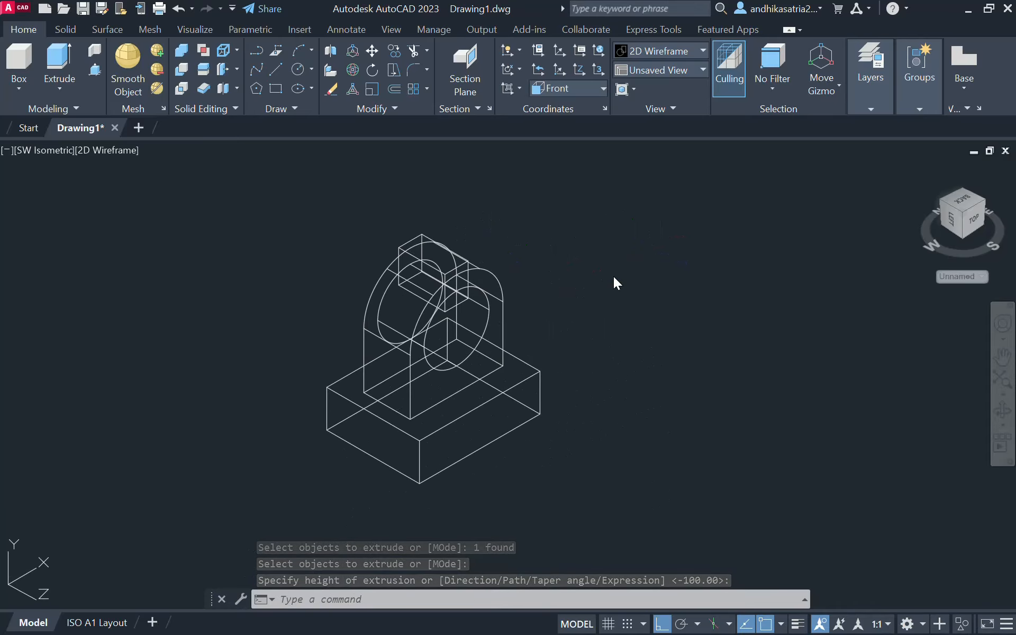
shift+middle_drag(614, 283, 521, 211)
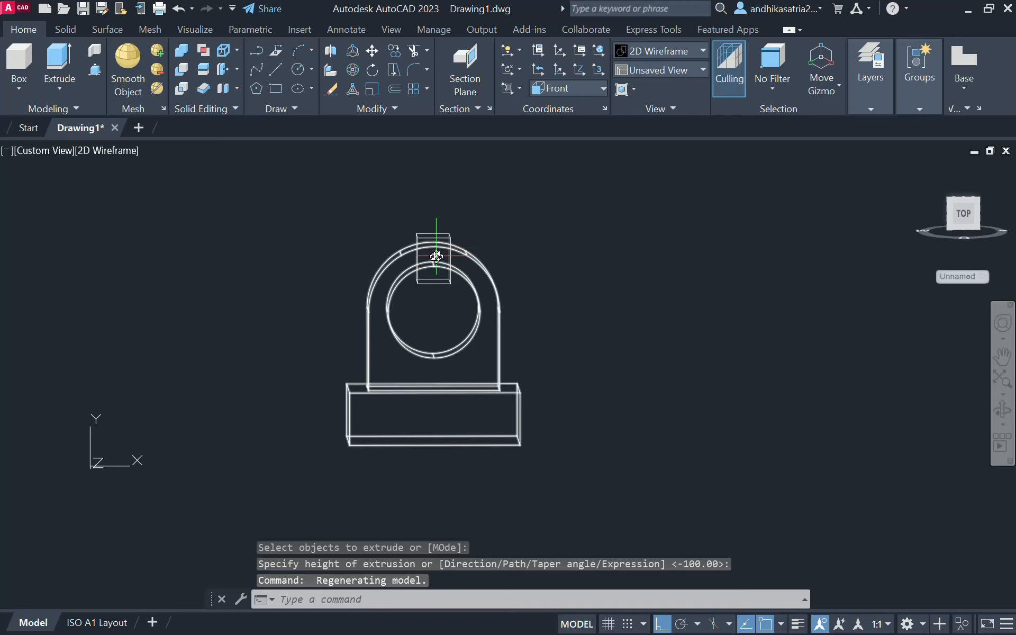
shift+middle_drag(428, 257, 415, 296)
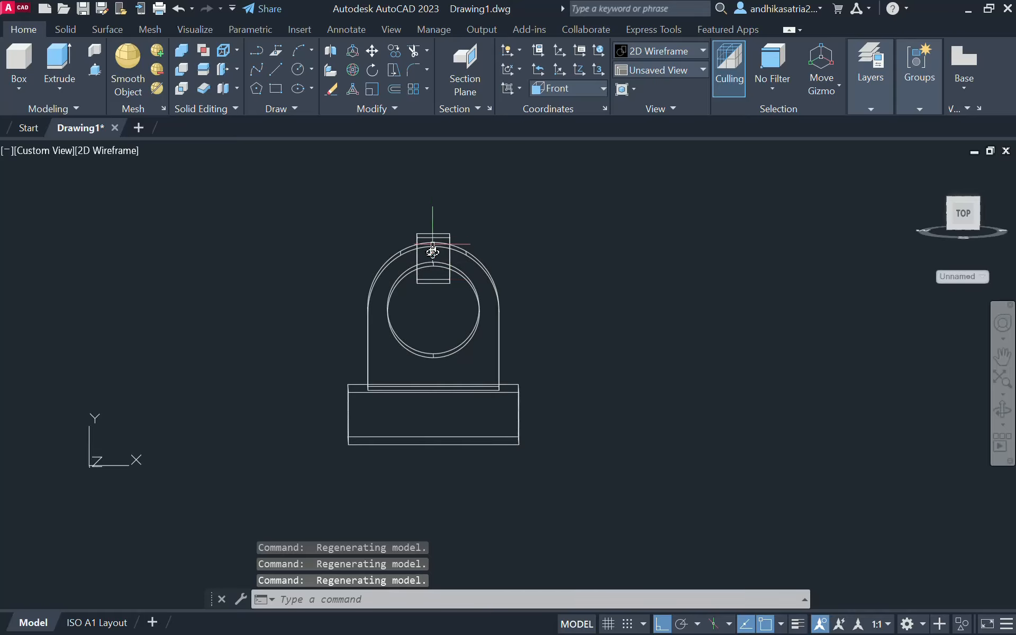
shift+middle_drag(437, 303, 489, 343)
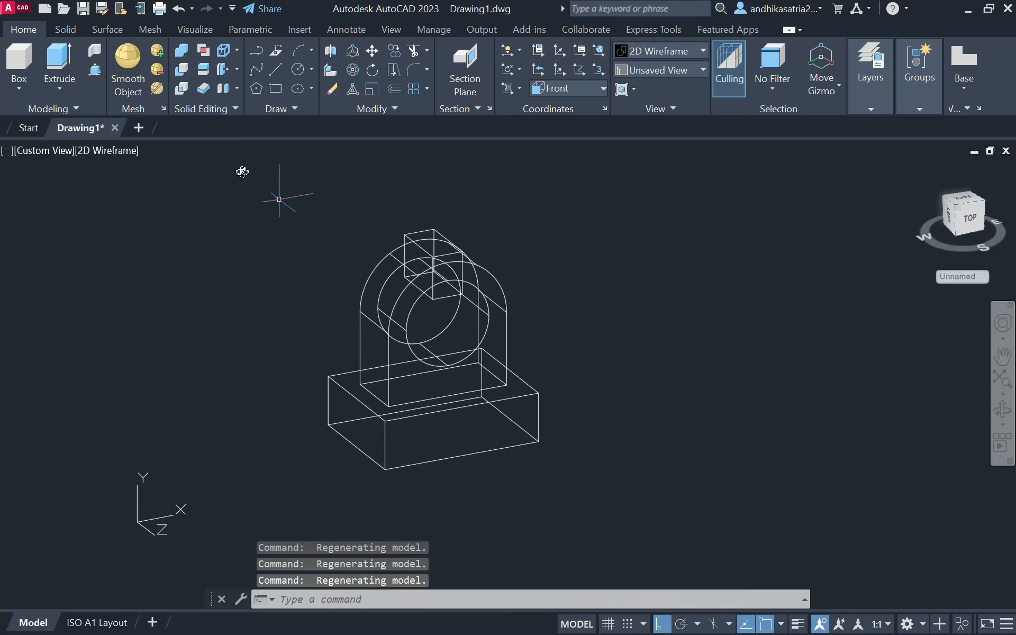
click(180, 70)
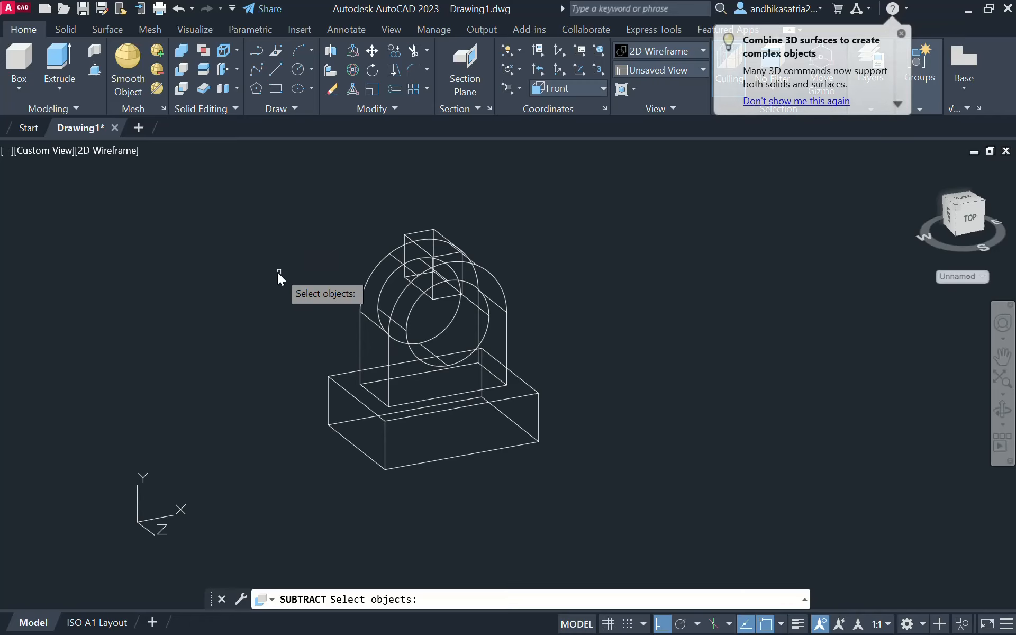
click(387, 333)
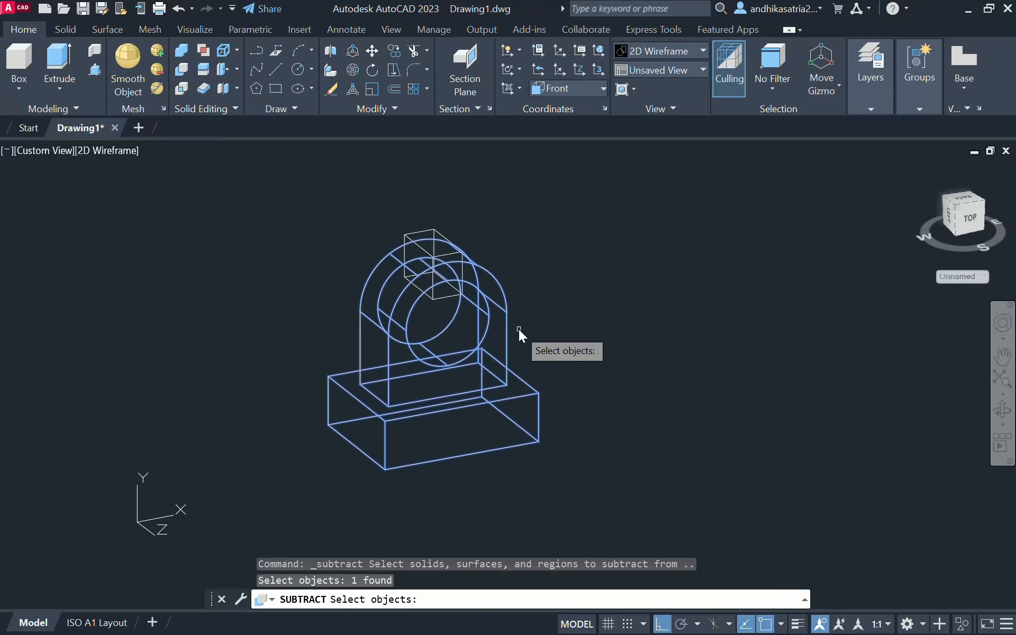
key(Return)
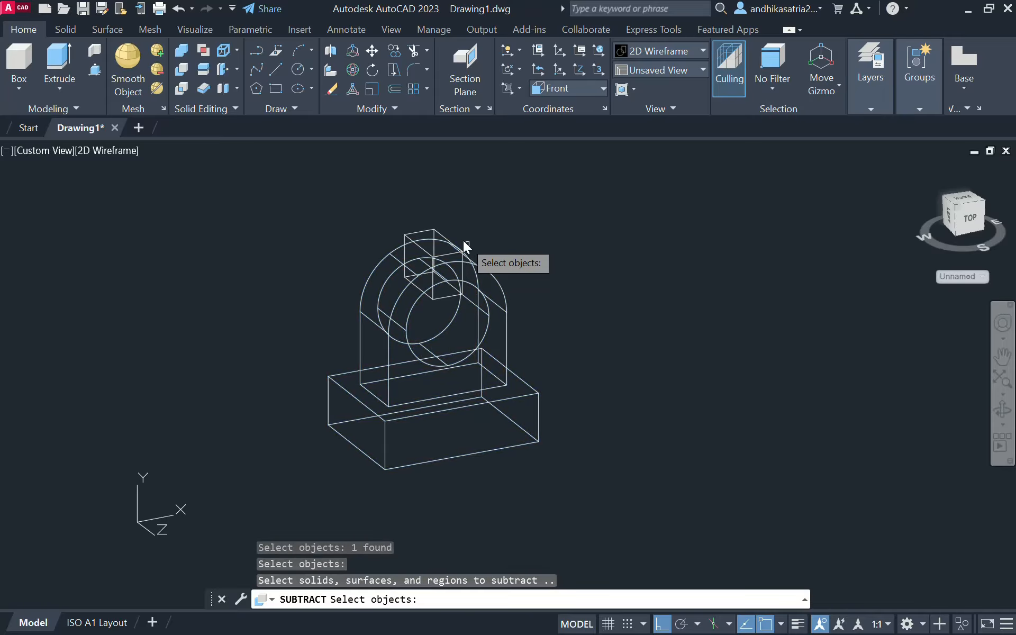
click(422, 236)
key(Return)
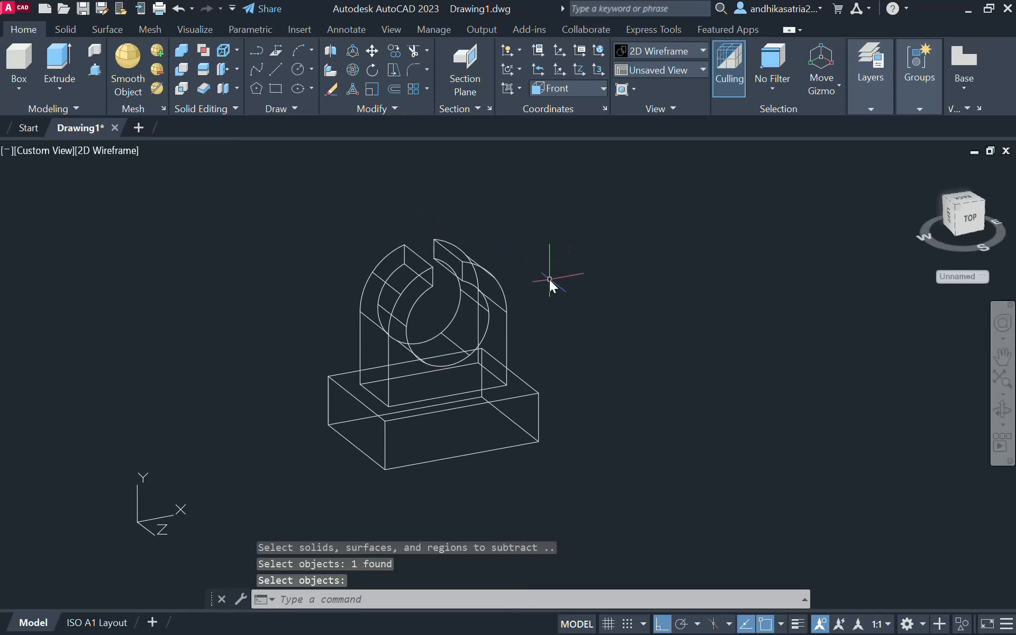
shift+middle_drag(549, 286, 489, 231)
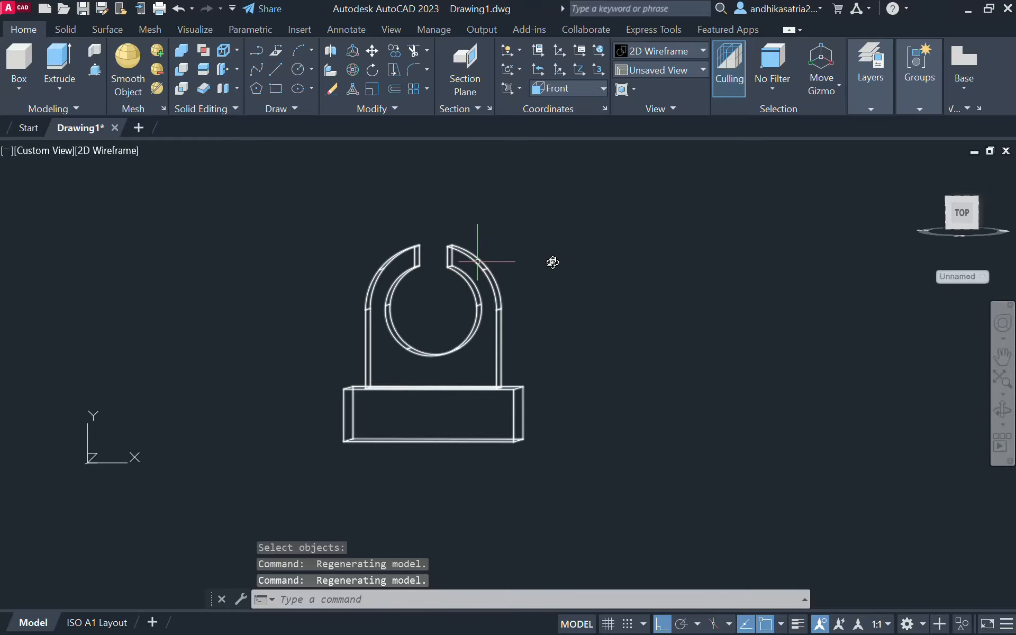
Examine the slotted arch and its base from an angled view.
shift+middle_drag(581, 265, 494, 284)
scroll(465, 249, up, 2)
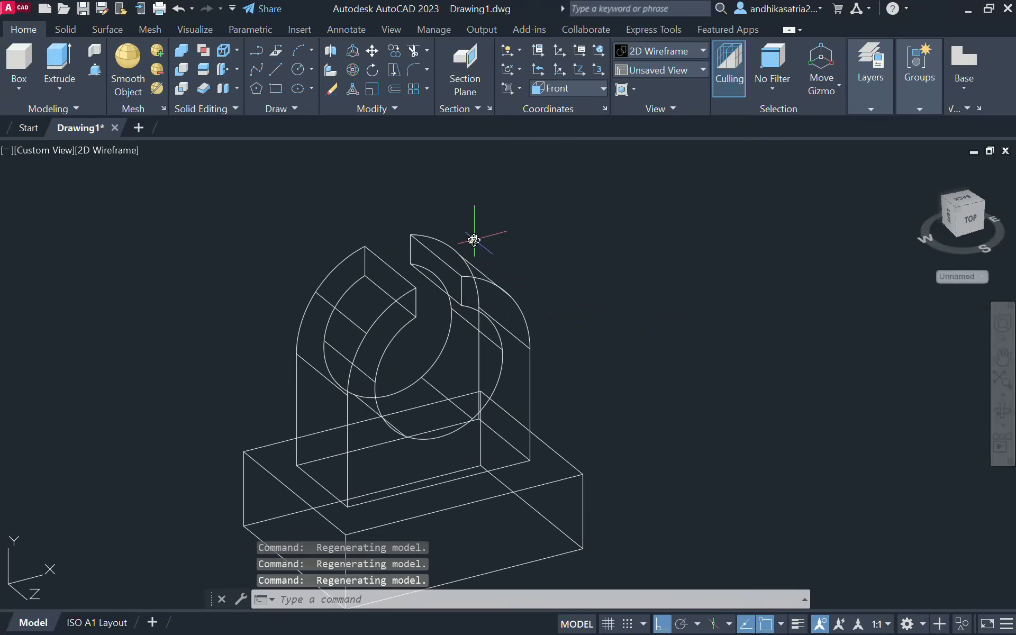
scroll(508, 256, up, 2)
scroll(555, 285, down, 4)
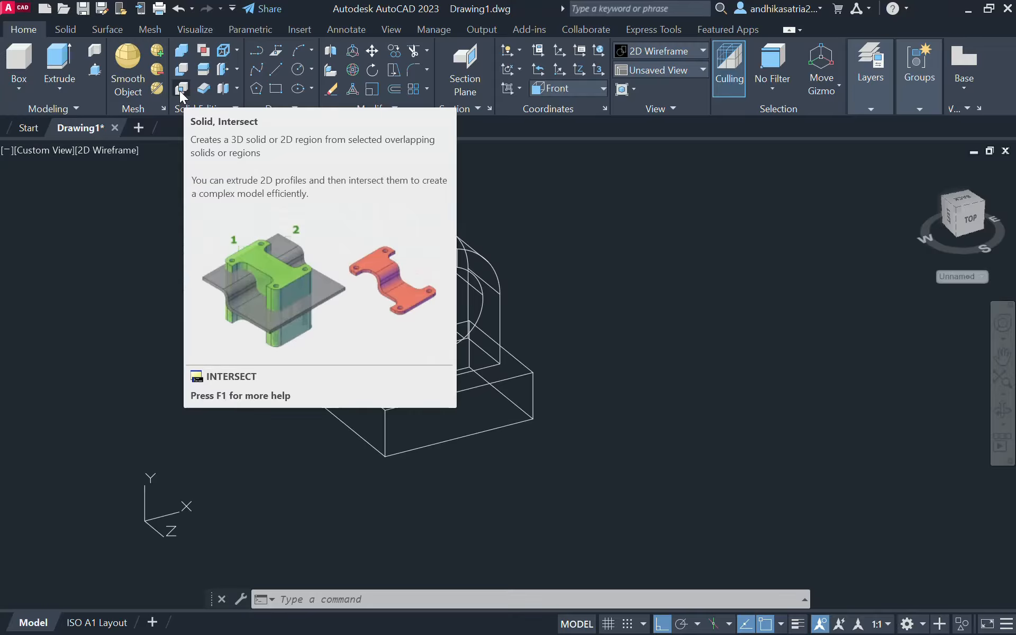
scroll(504, 259, down, 3)
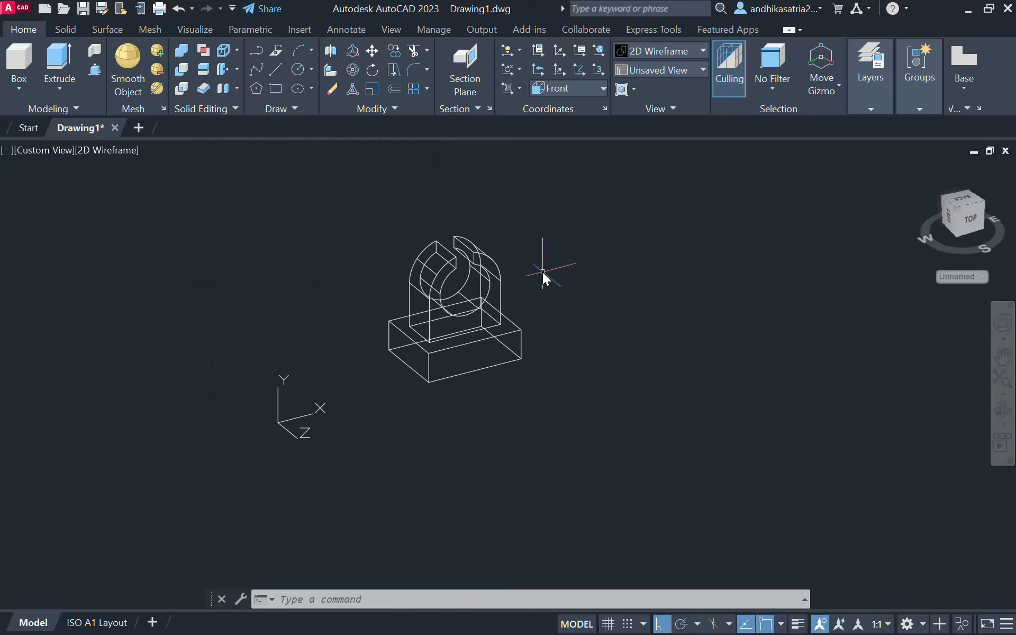
middle_drag(542, 272, 391, 301)
click(276, 89)
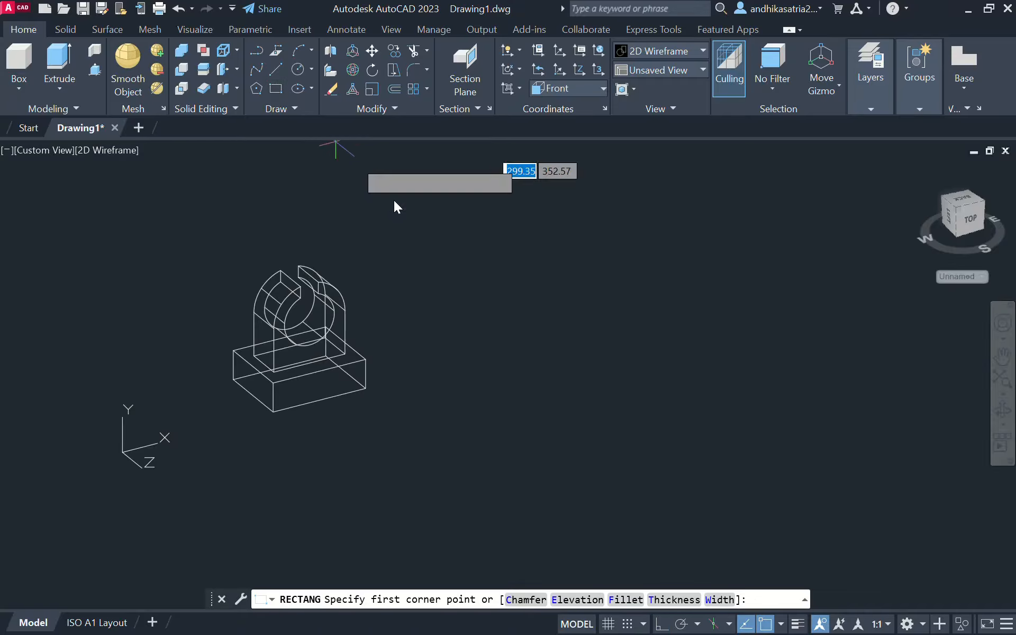
click(477, 314)
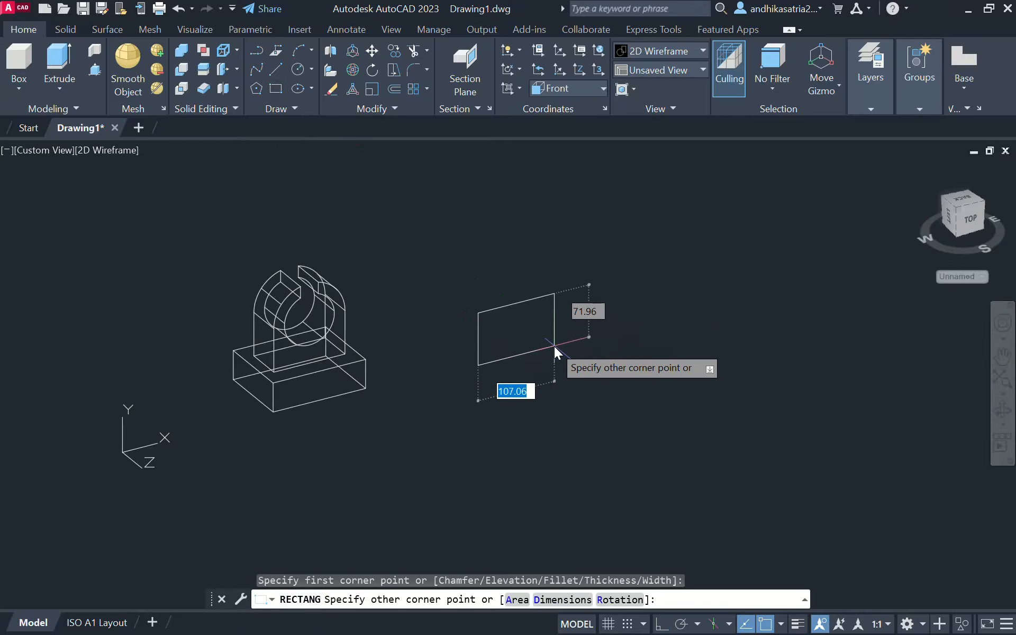
key(Escape)
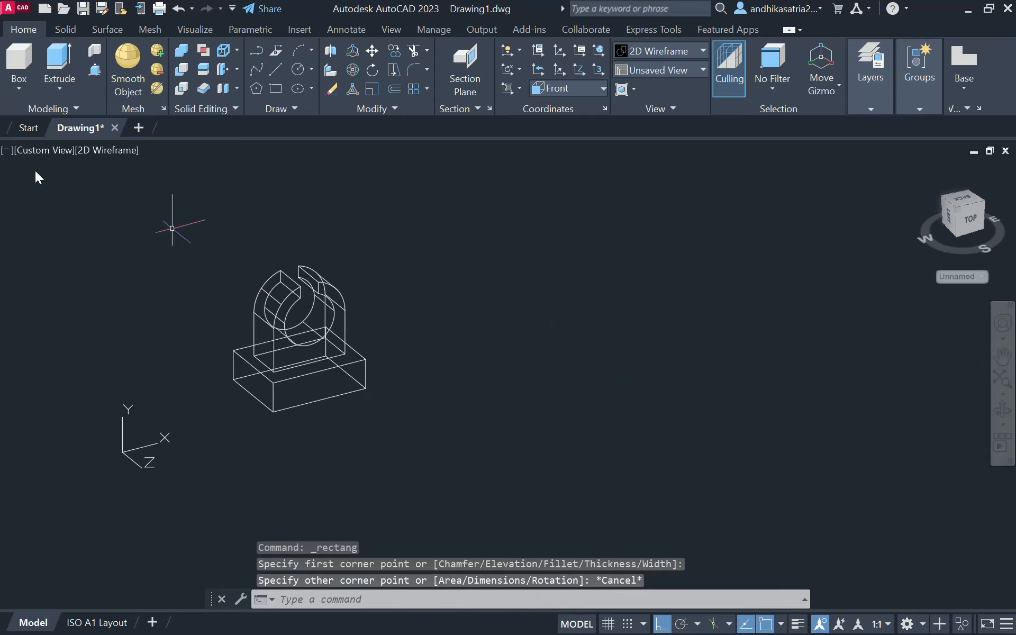
click(33, 151)
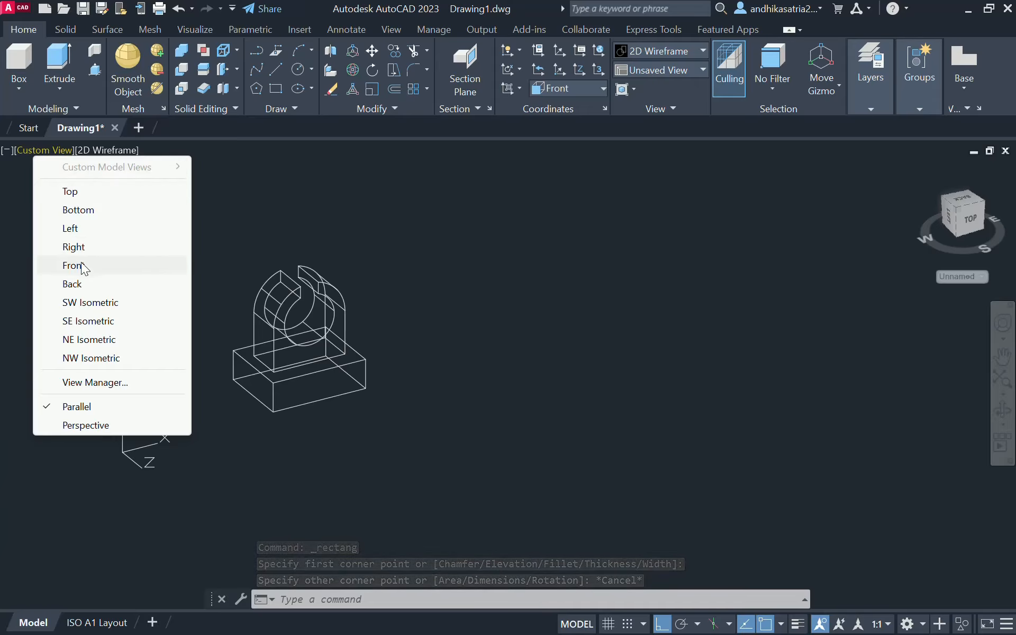
click(248, 228)
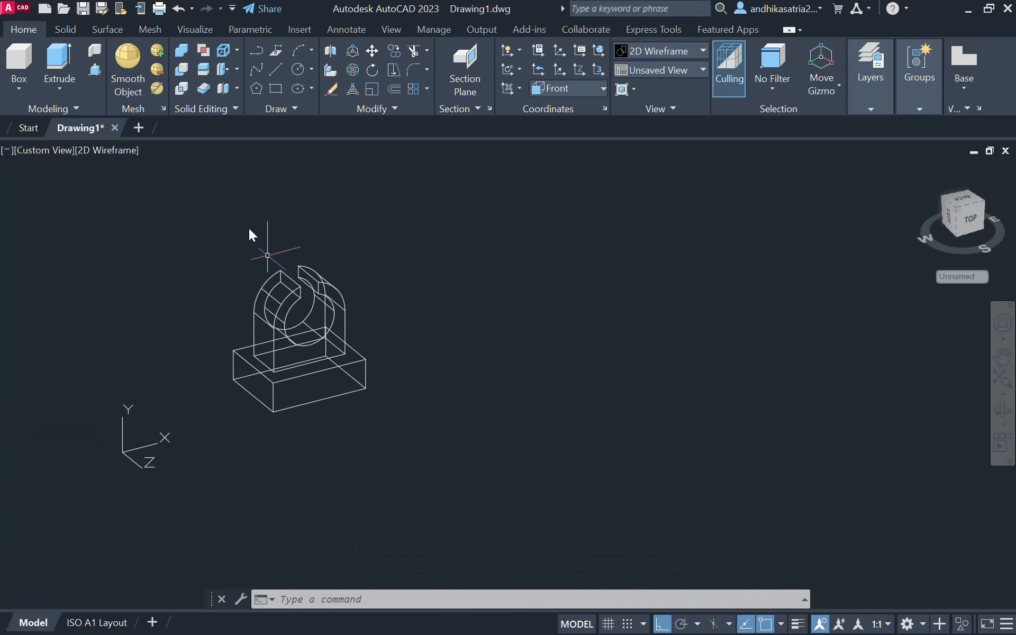
click(275, 89)
click(424, 297)
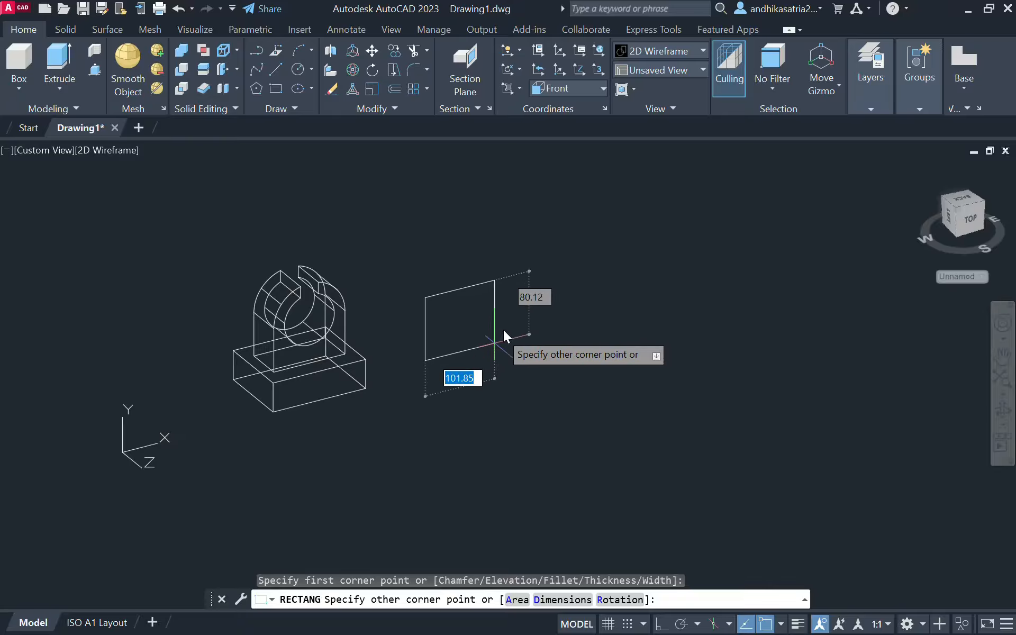
key(Escape)
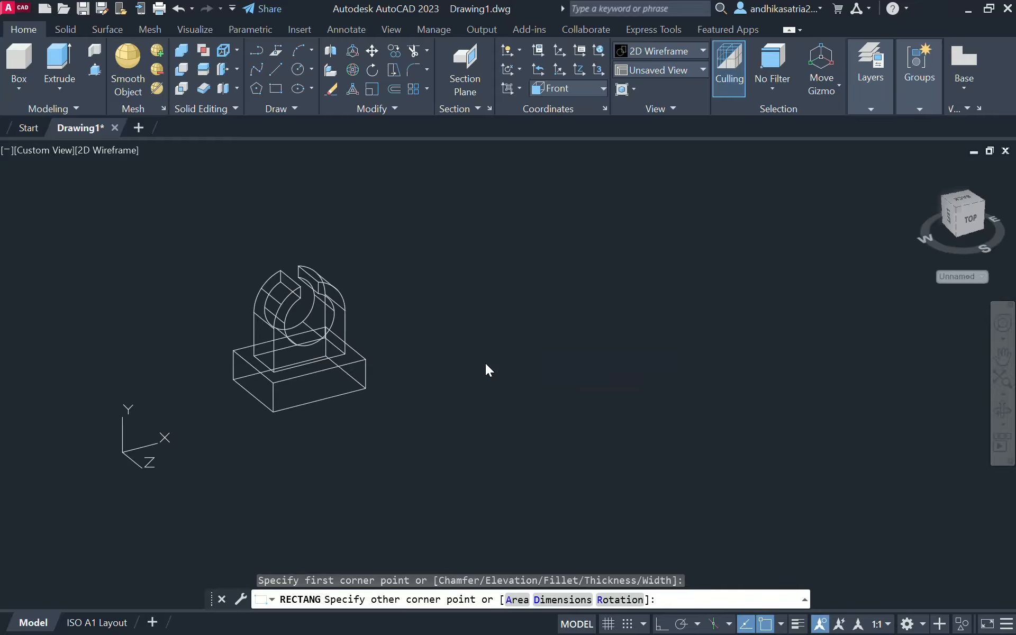
In the Top view, draw a 100 × 100 rectangle in the empty space beside the bracket.
click(54, 151)
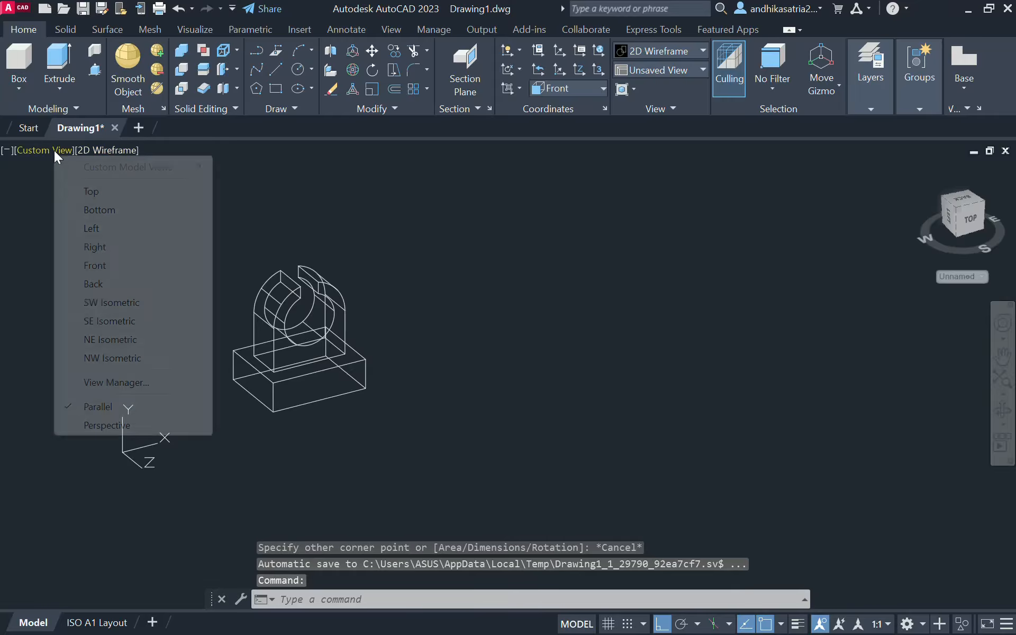
click(92, 192)
scroll(656, 325, down, 4)
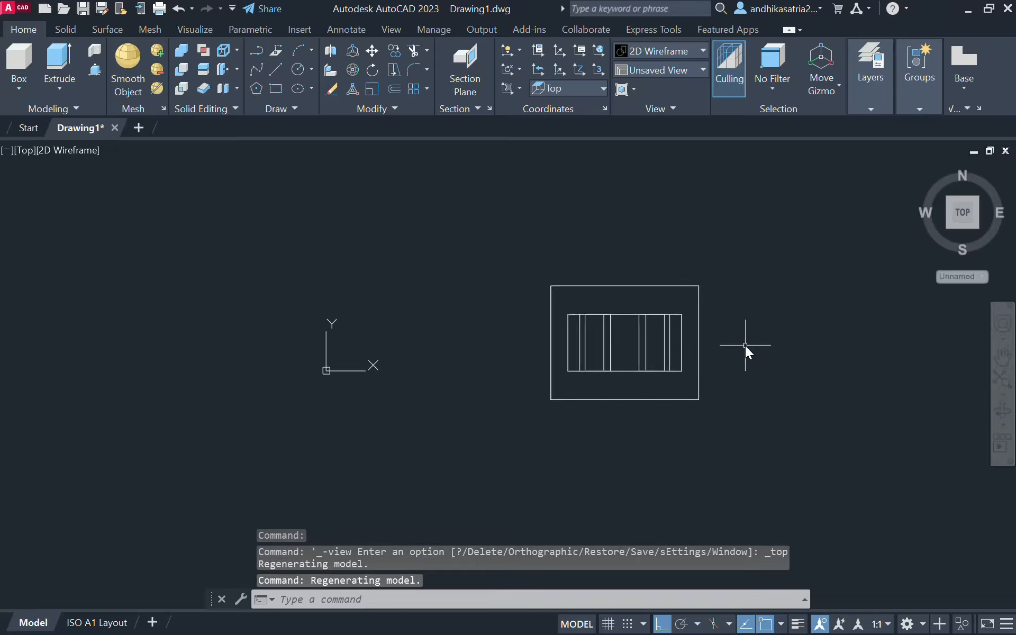
middle_drag(745, 345, 374, 350)
click(276, 88)
click(435, 280)
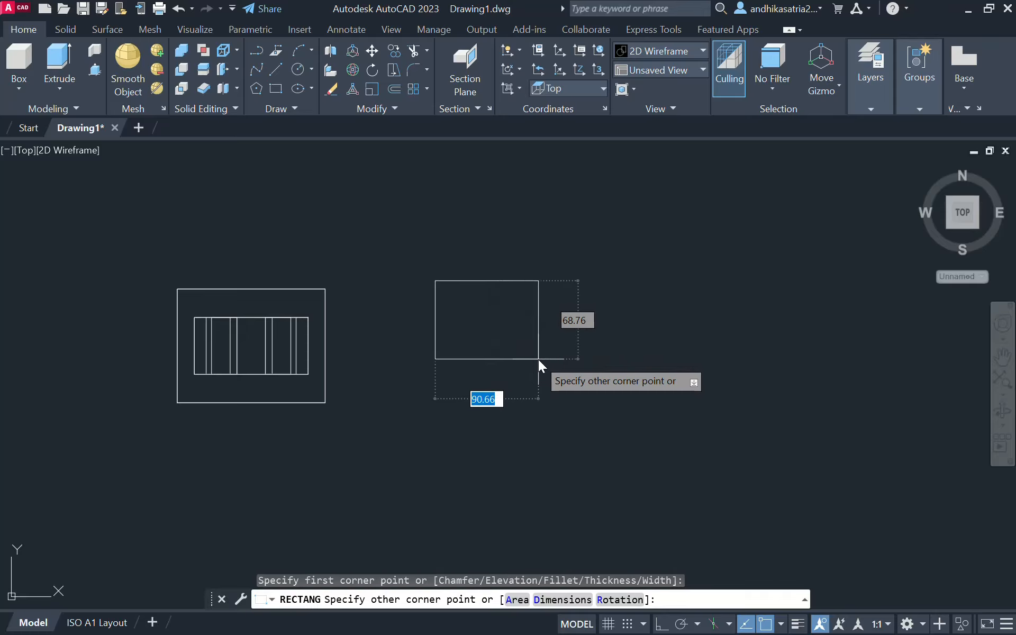
text(100)
key(Tab)
text(100)
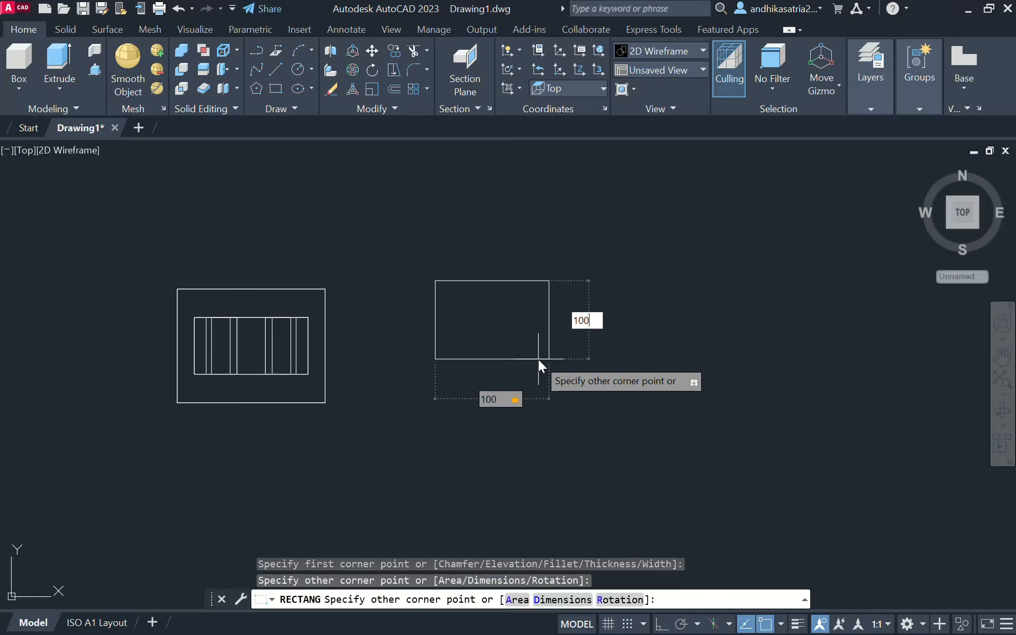
key(Return)
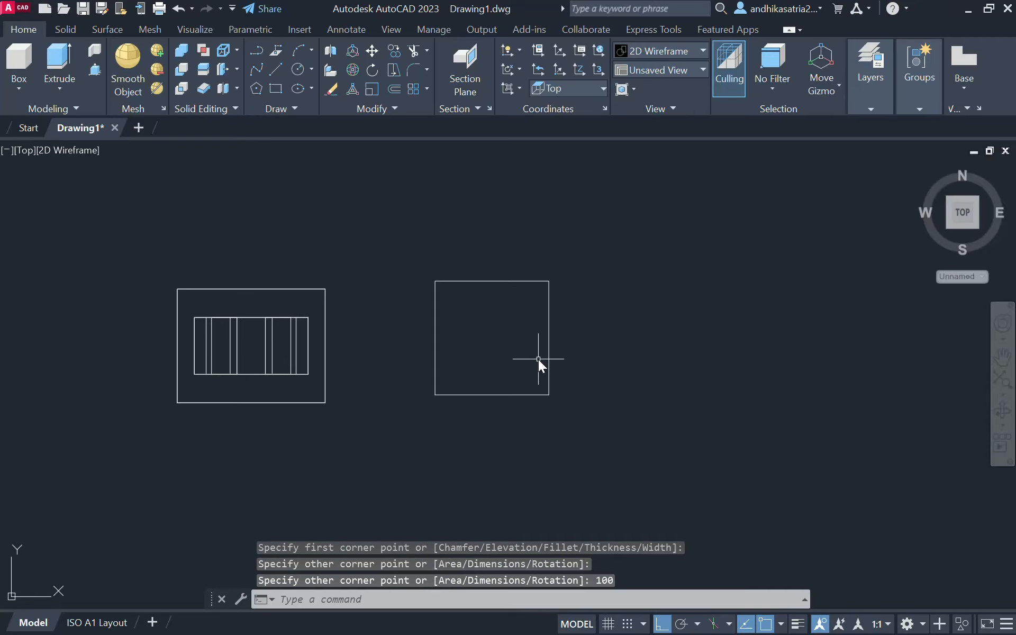
In the SW Isometric view, extrude the square upward by 50 into a solid block.
click(29, 151)
click(65, 300)
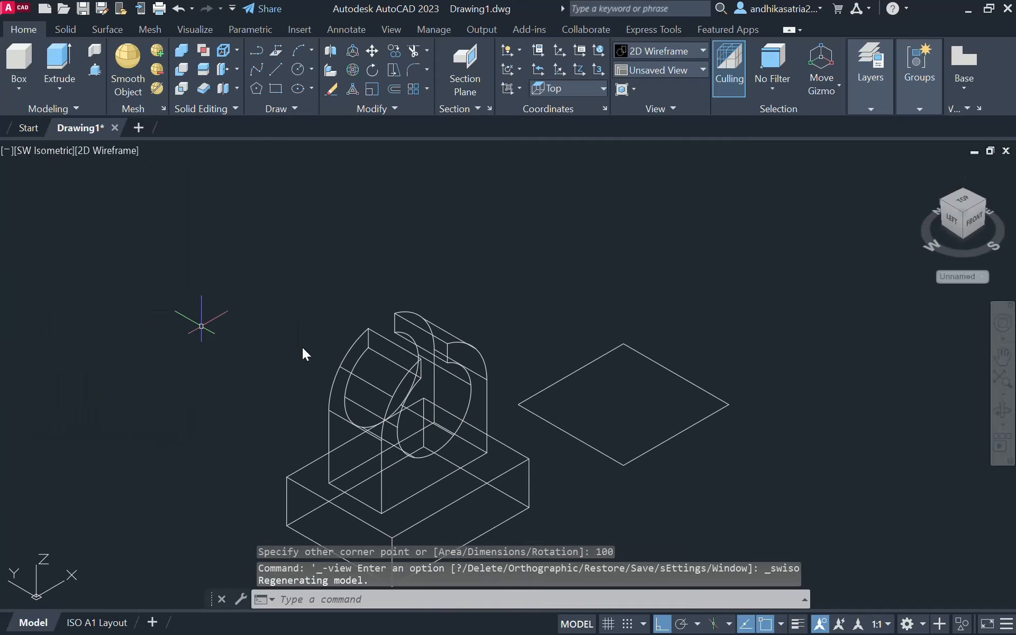
middle_drag(592, 415, 392, 363)
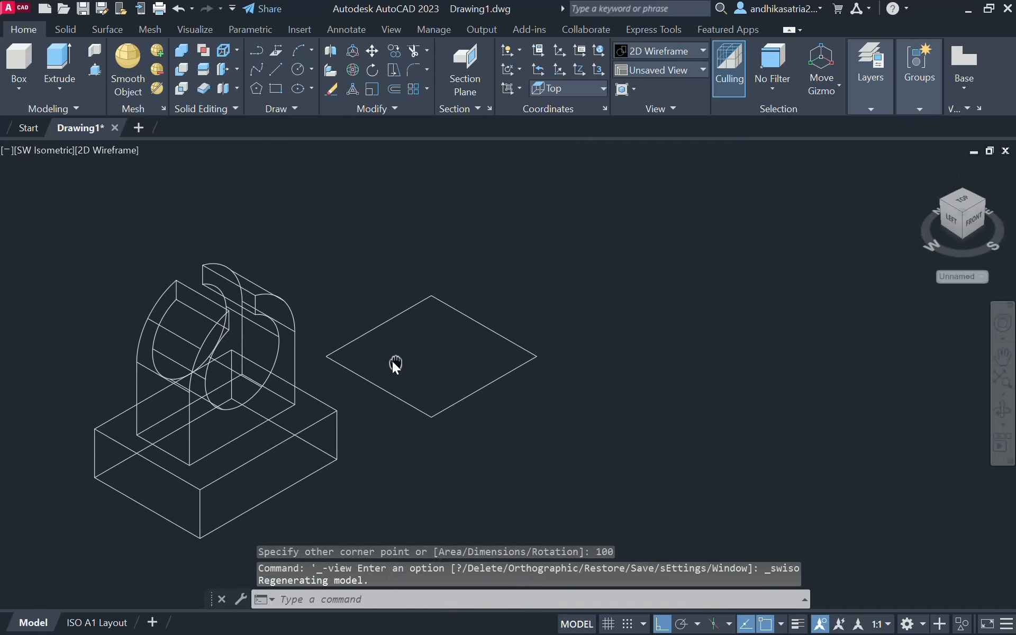
click(59, 63)
click(398, 401)
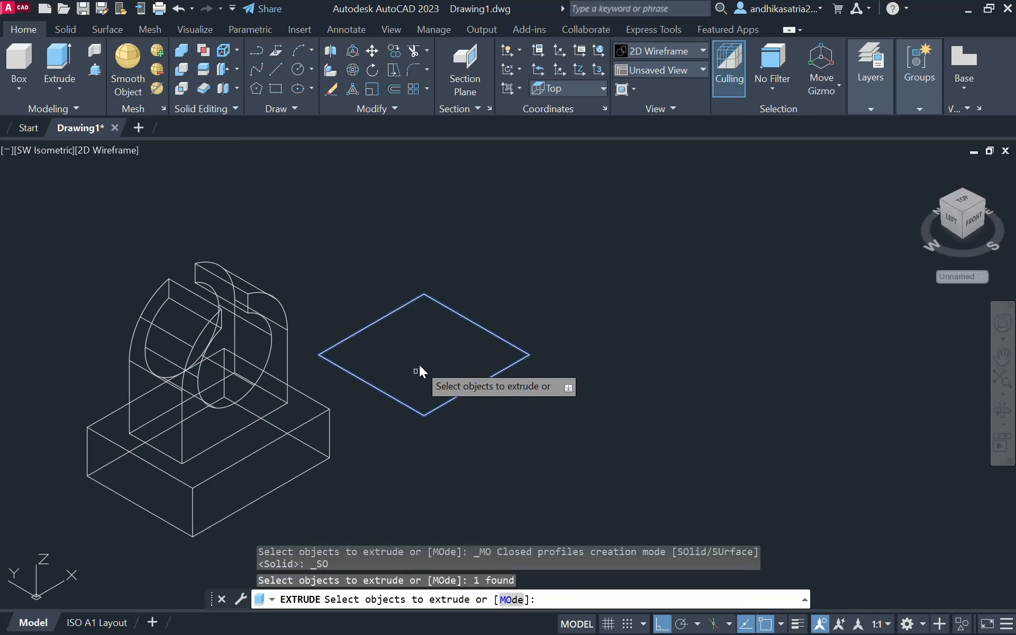
key(Return)
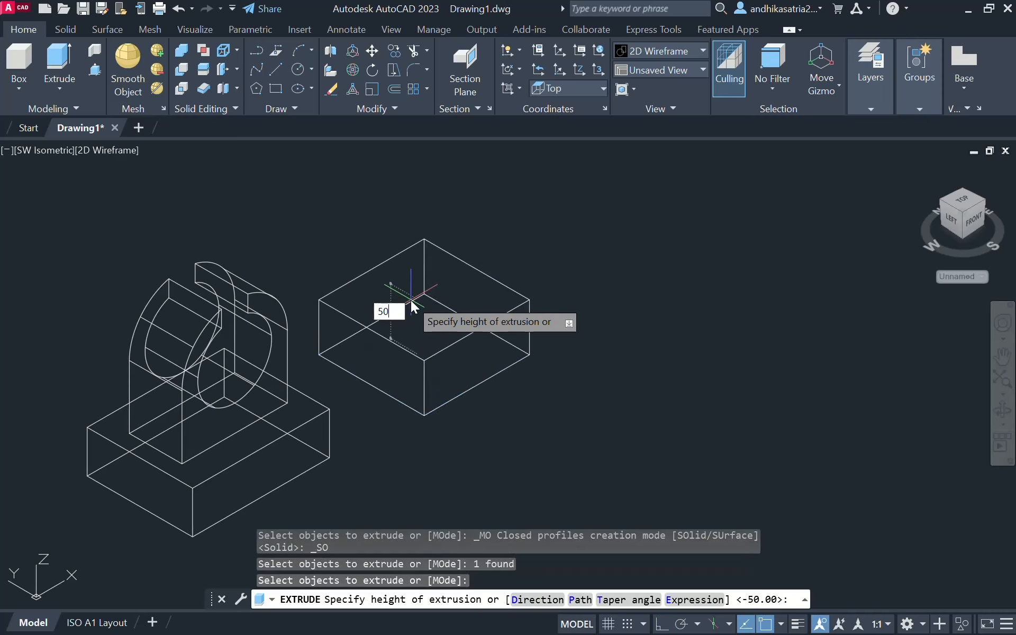
key(Return)
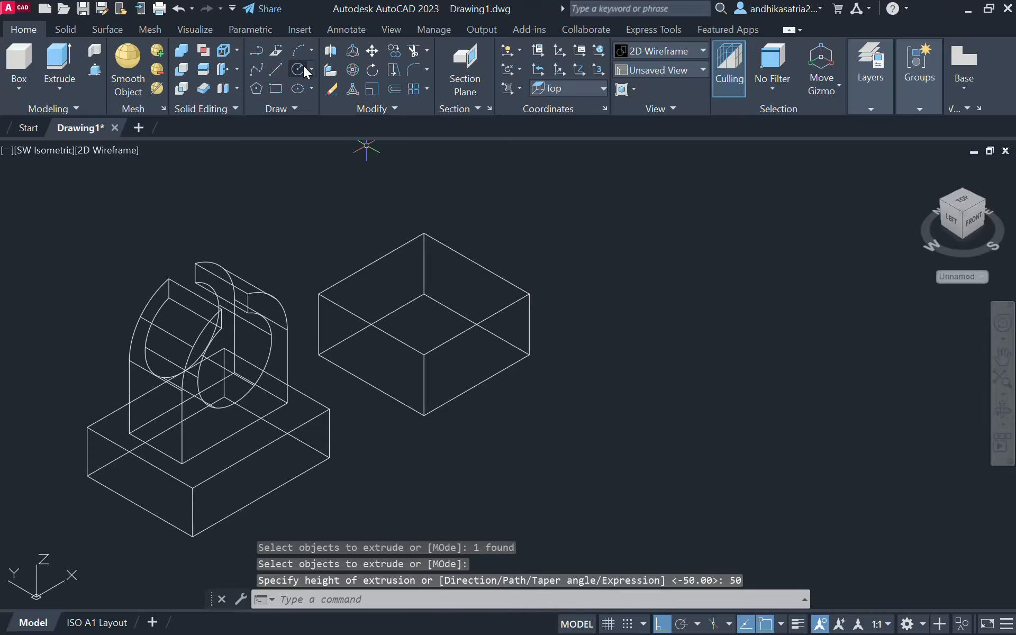
Draw a circle of radius 20 at the midpoint of the new block's upper north edge and move it to the top face's centre.
click(298, 72)
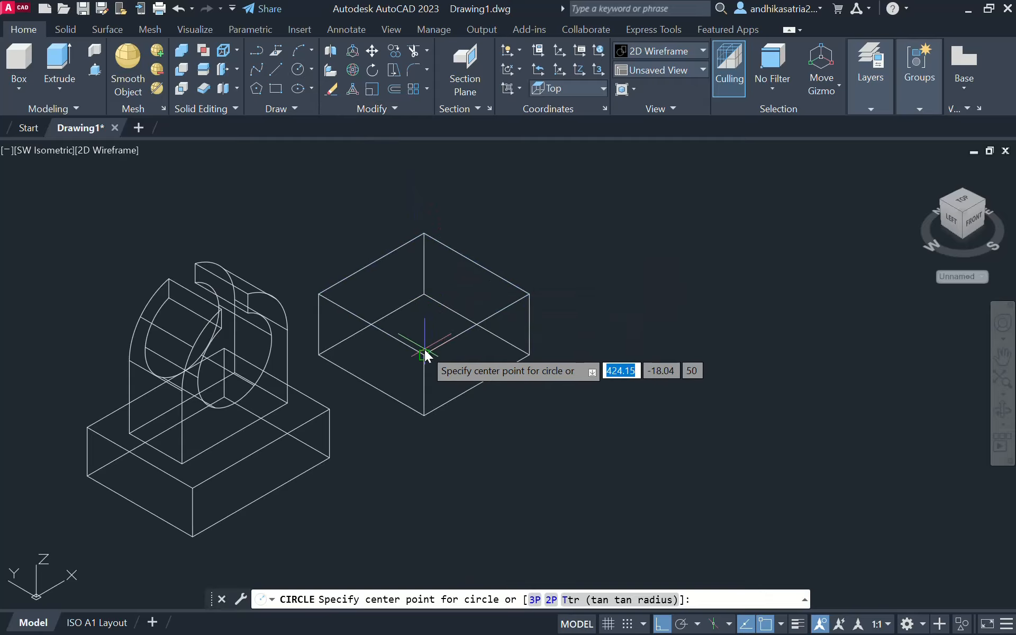
click(373, 263)
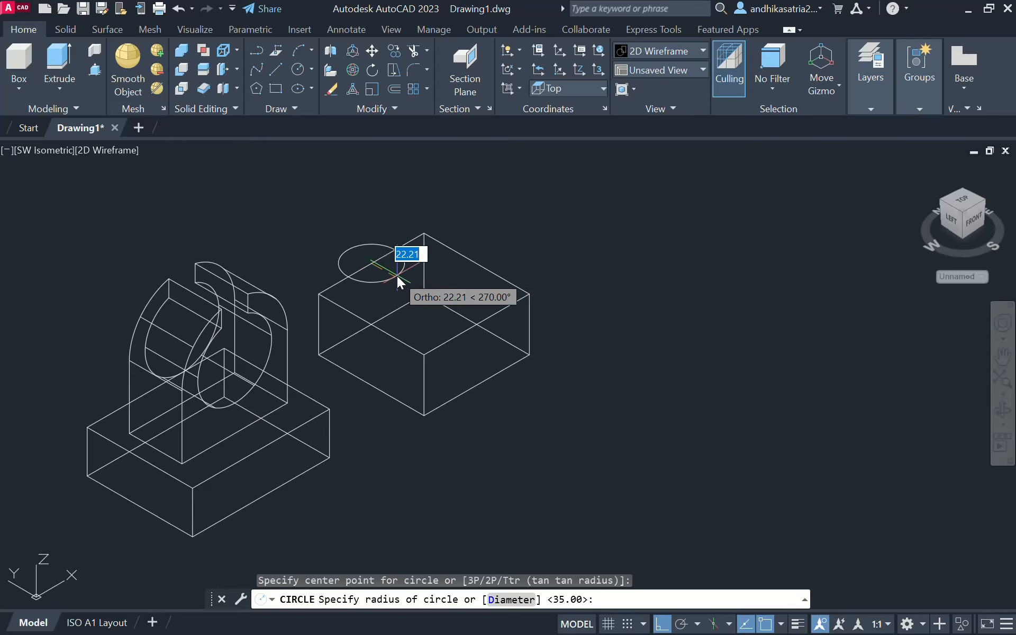
text(20)
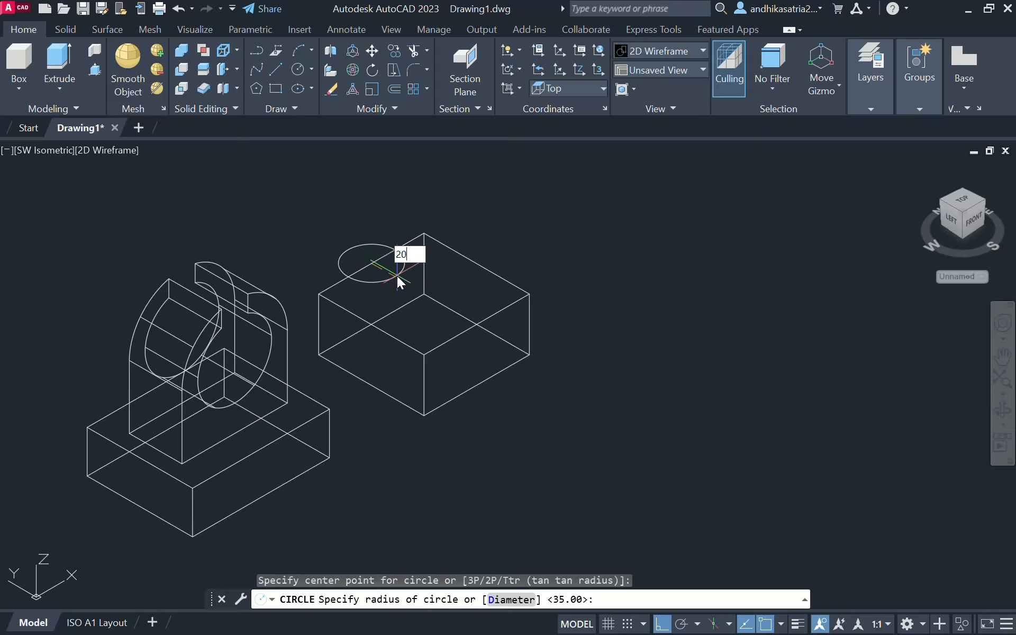
key(Return)
click(380, 266)
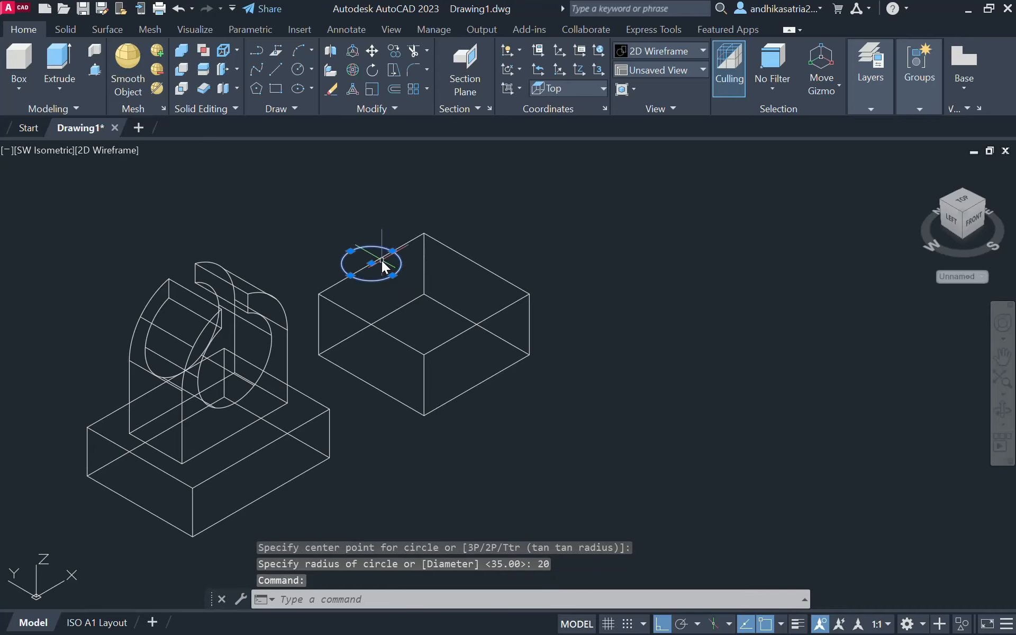
click(373, 264)
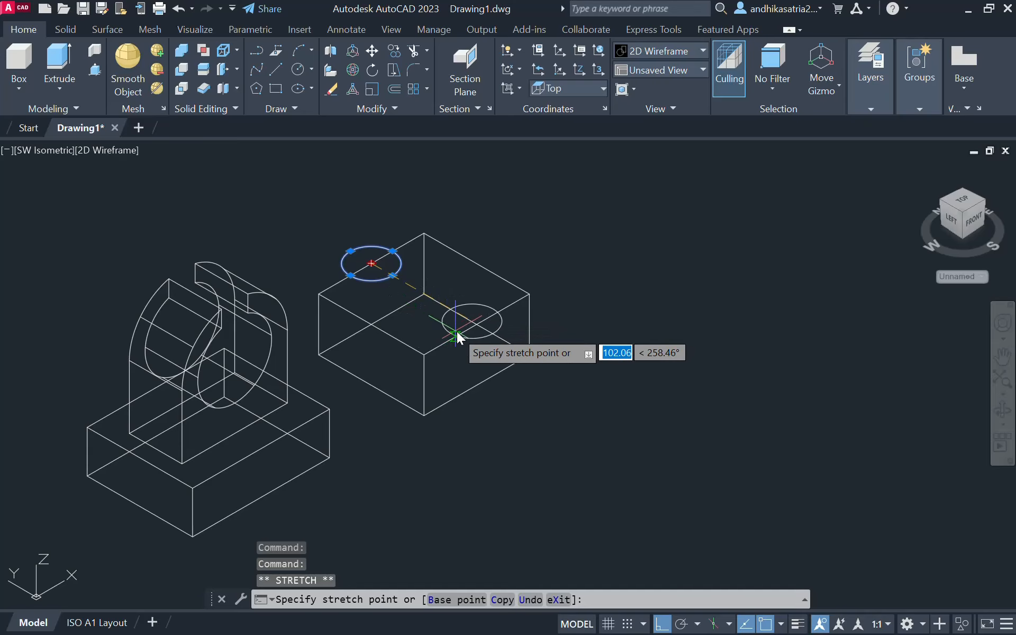
click(428, 299)
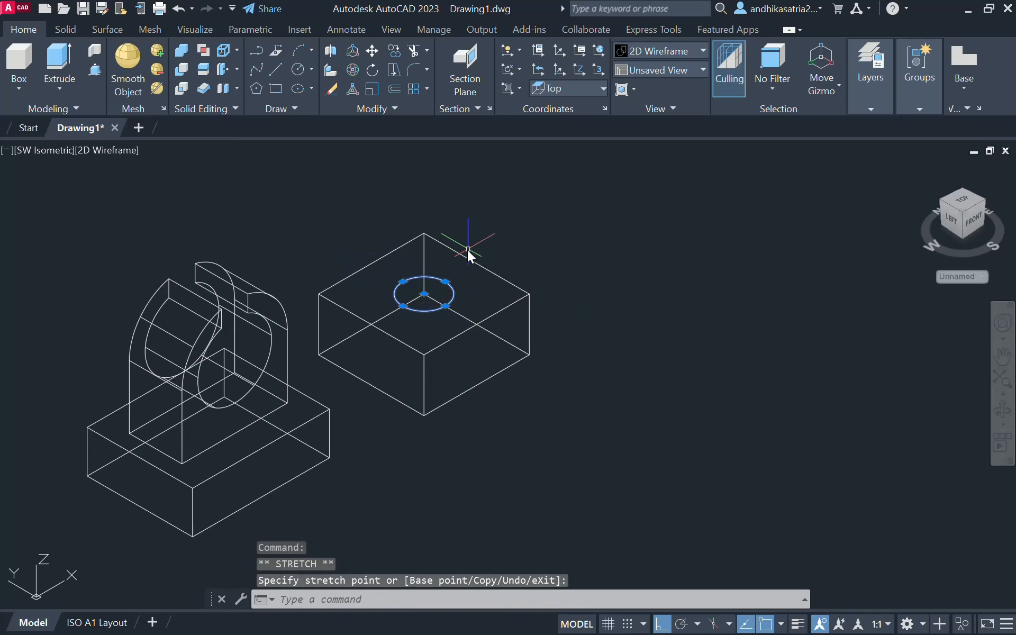
key(Escape)
Draw a circle of radius 12.5 centred on the rear corner of the block's top face.
click(298, 73)
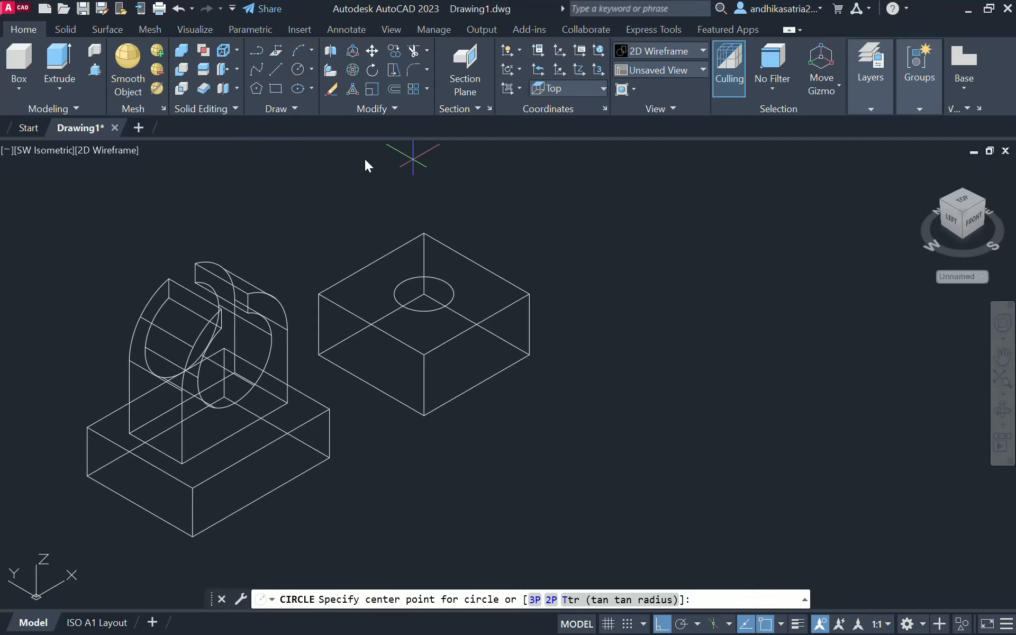
click(425, 232)
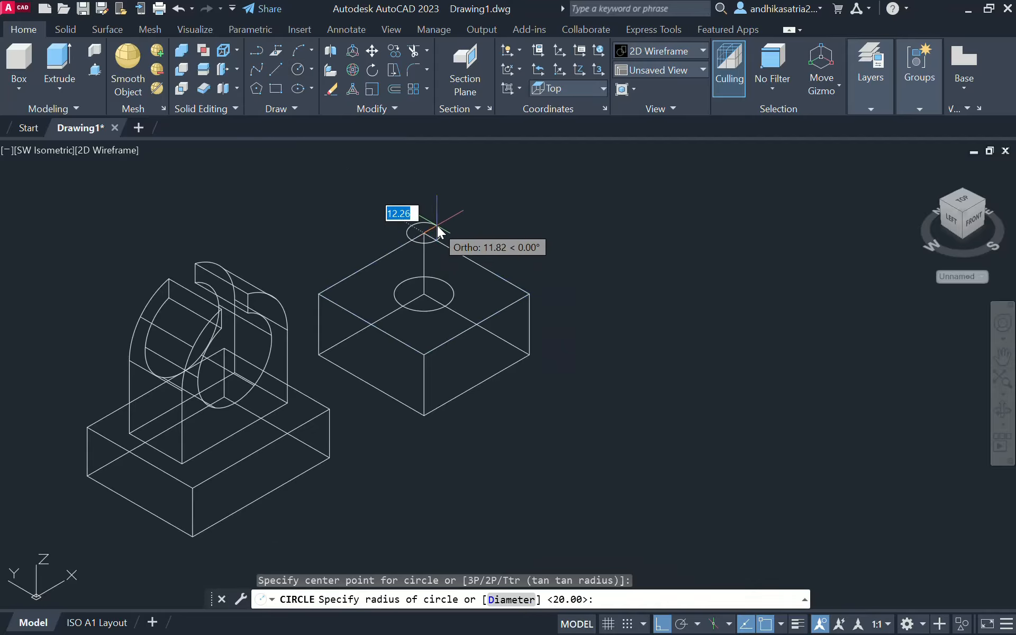
text(12)
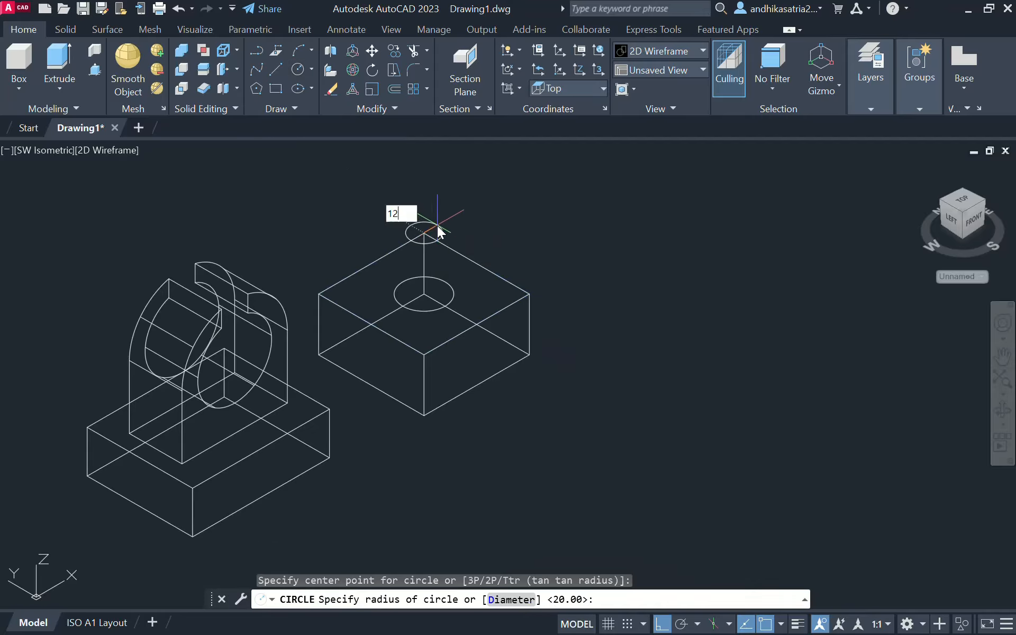
key(Return)
Move the small circle to the midpoint of the top face's east edge and shift it inward until it lies clear of the edge.
click(438, 231)
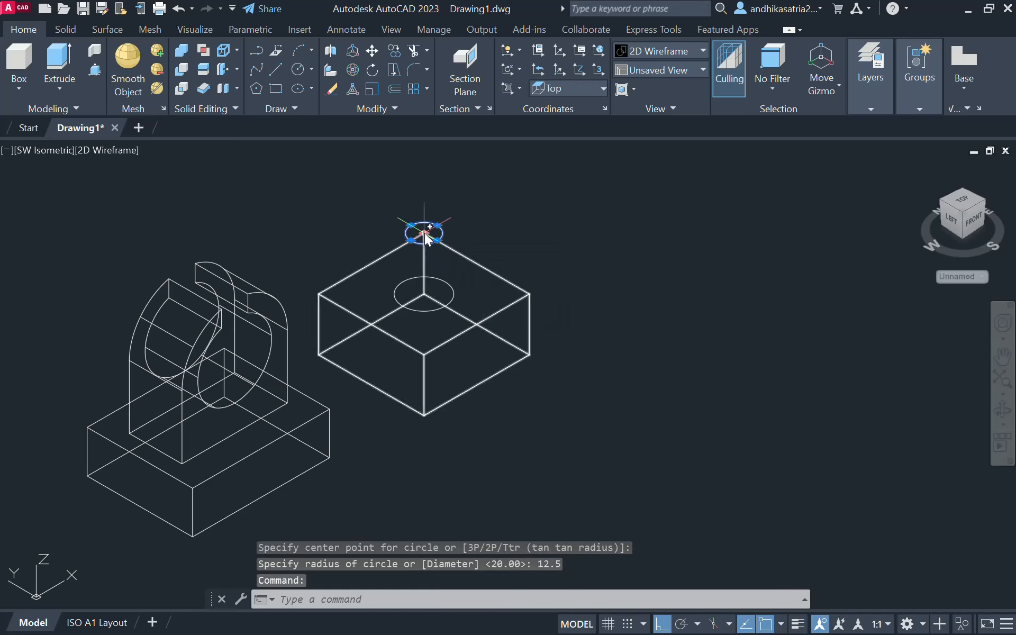
click(425, 233)
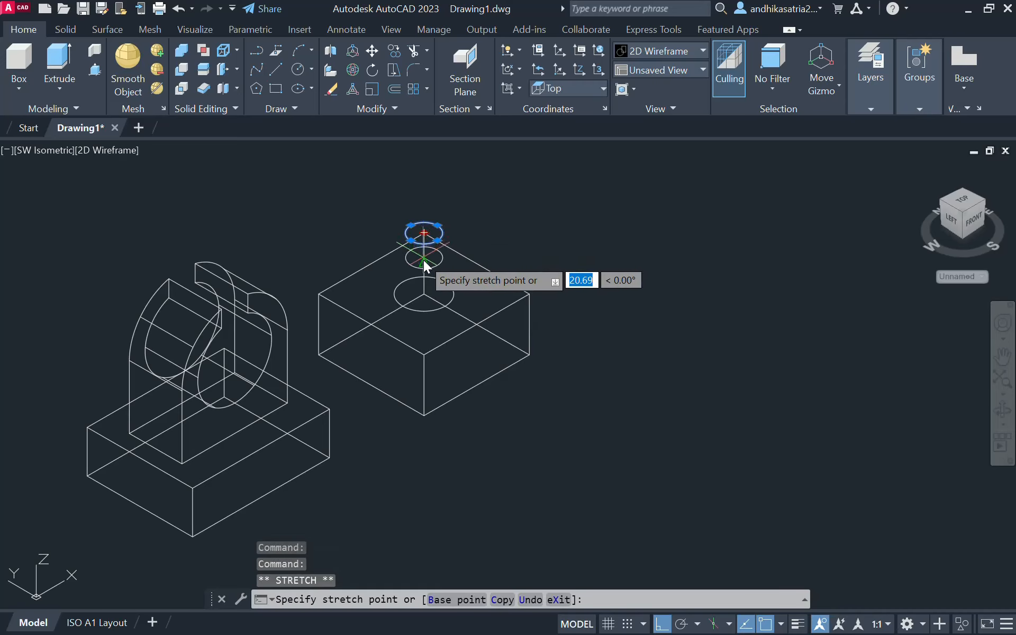
click(477, 263)
click(477, 263)
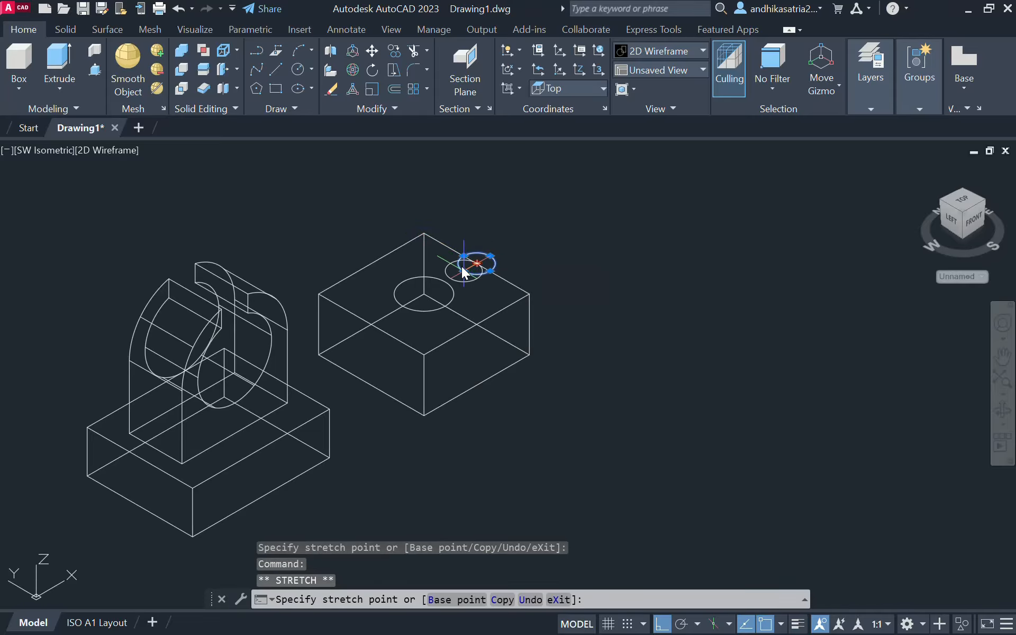
click(463, 271)
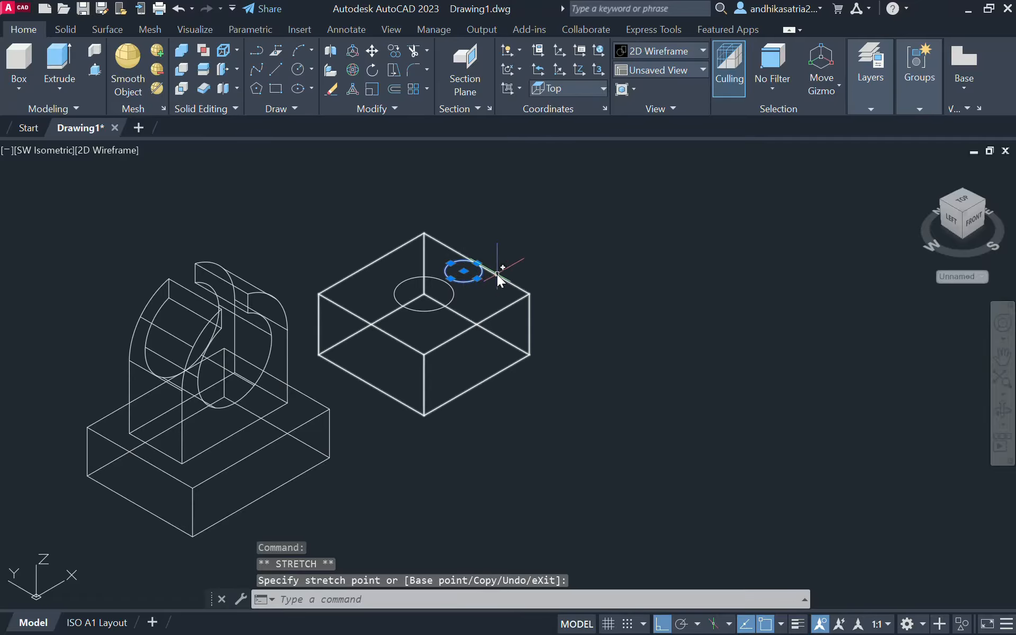
scroll(474, 274, up, 5)
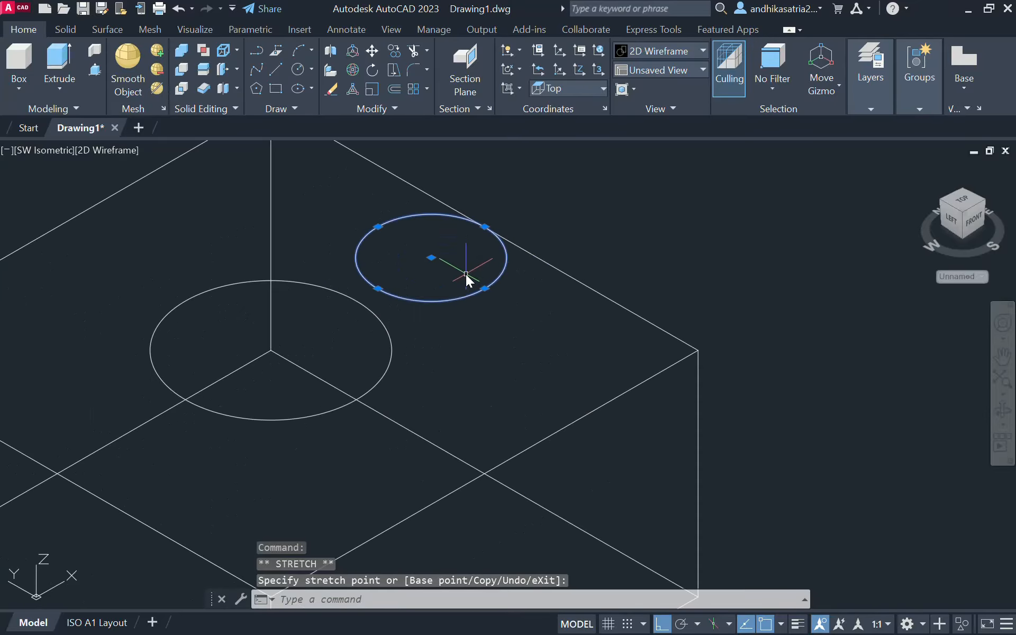
click(431, 258)
click(419, 271)
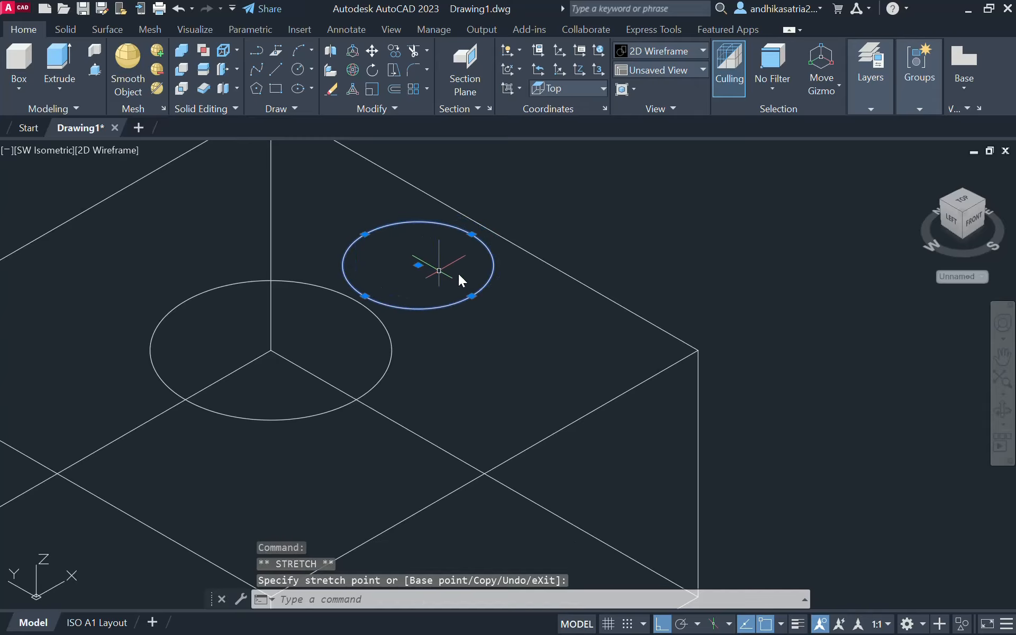
scroll(460, 279, down, 2)
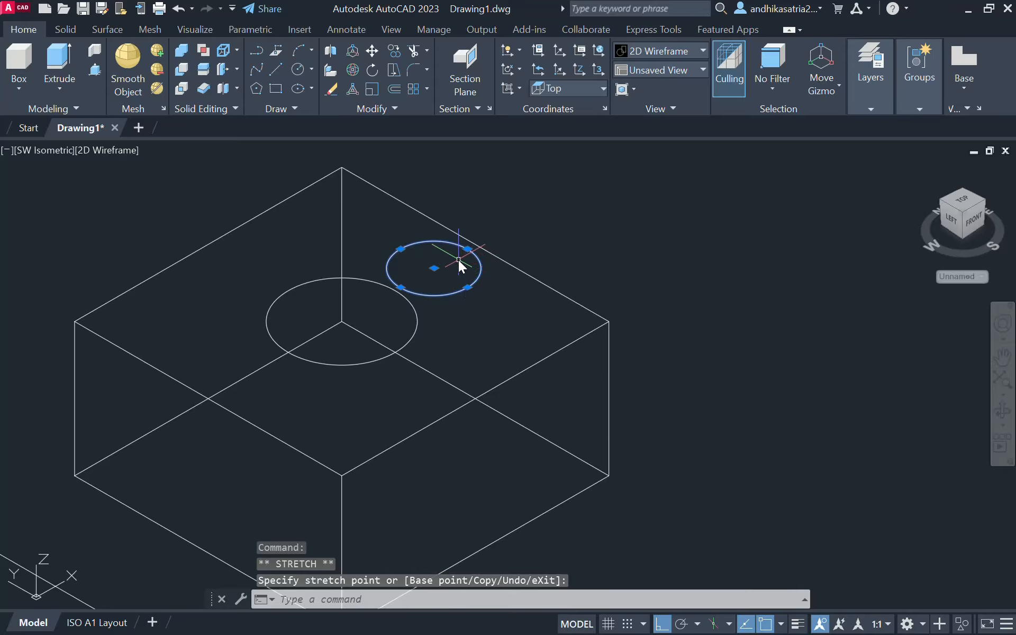
key(Escape)
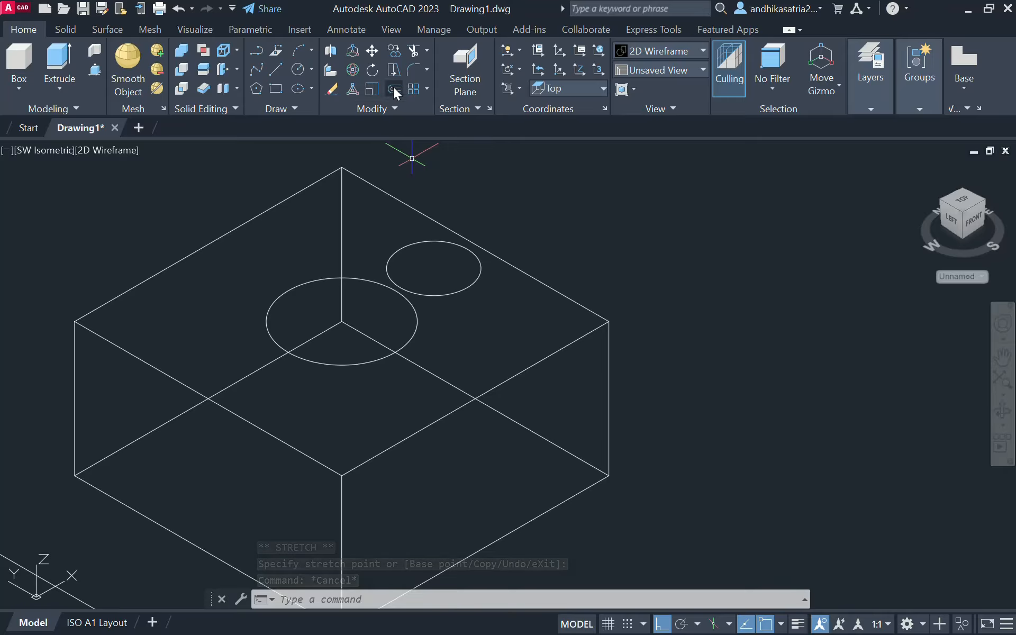
click(392, 107)
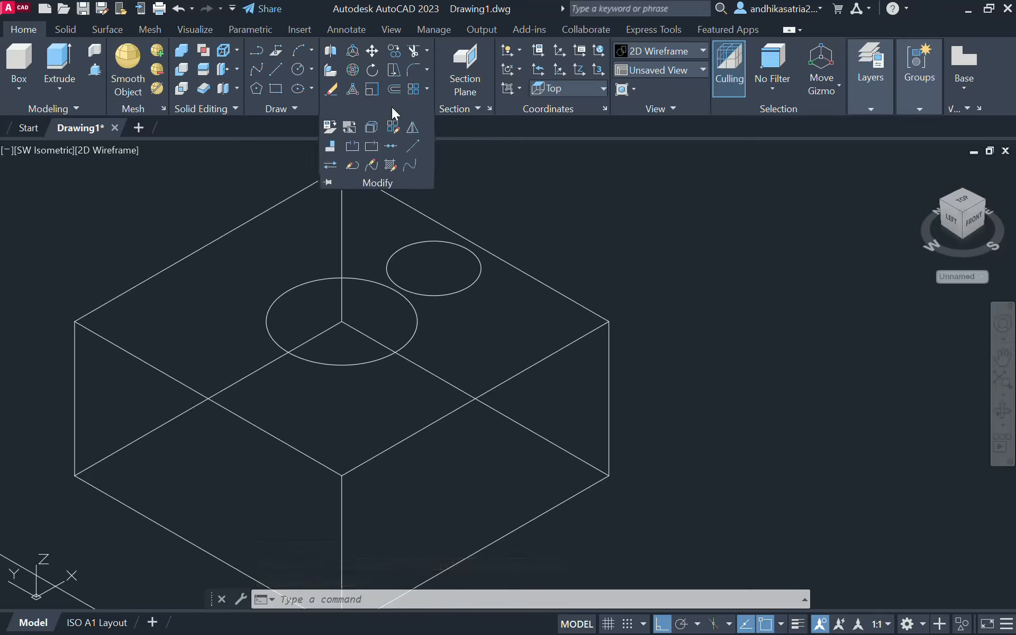
click(418, 127)
click(452, 293)
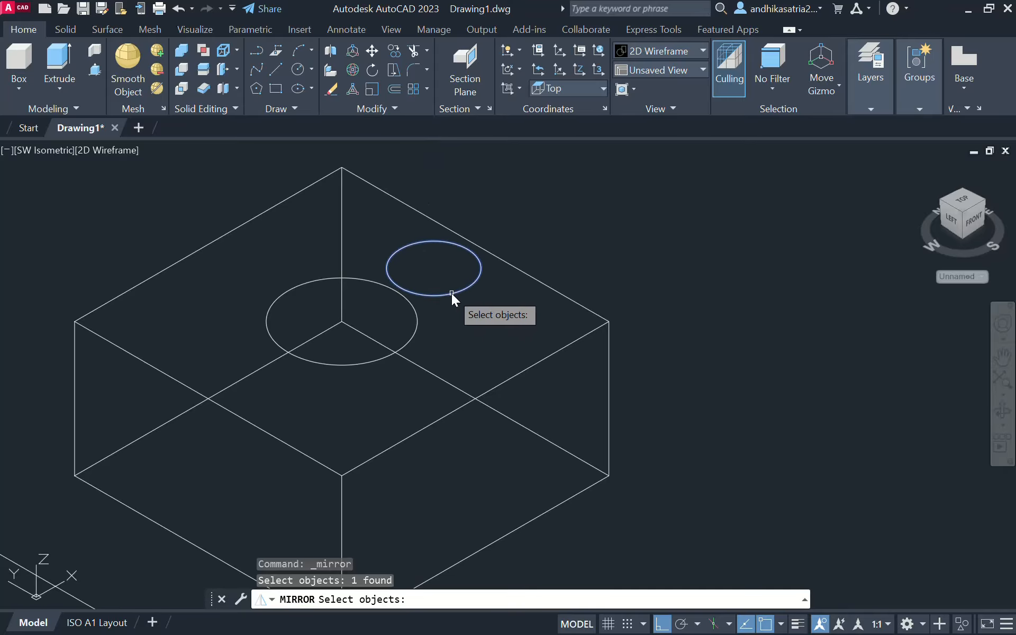
key(Return)
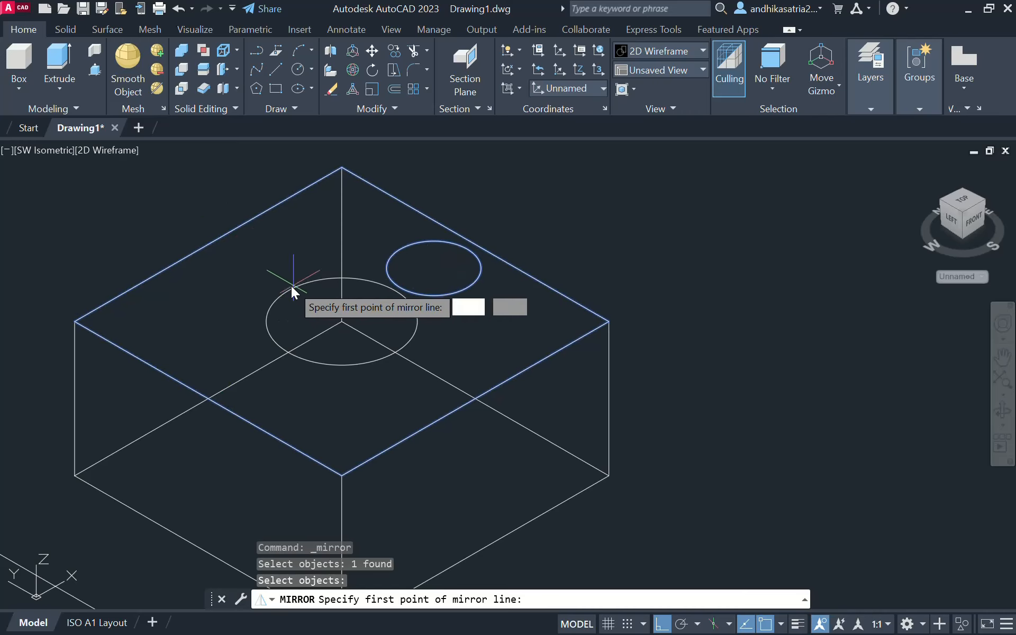
click(341, 320)
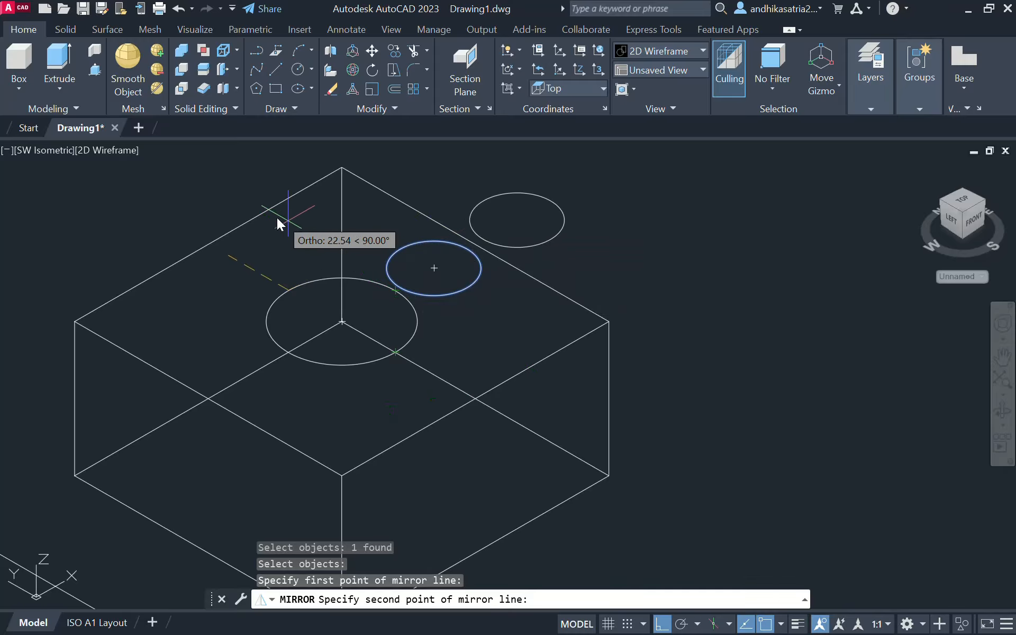
key(Escape)
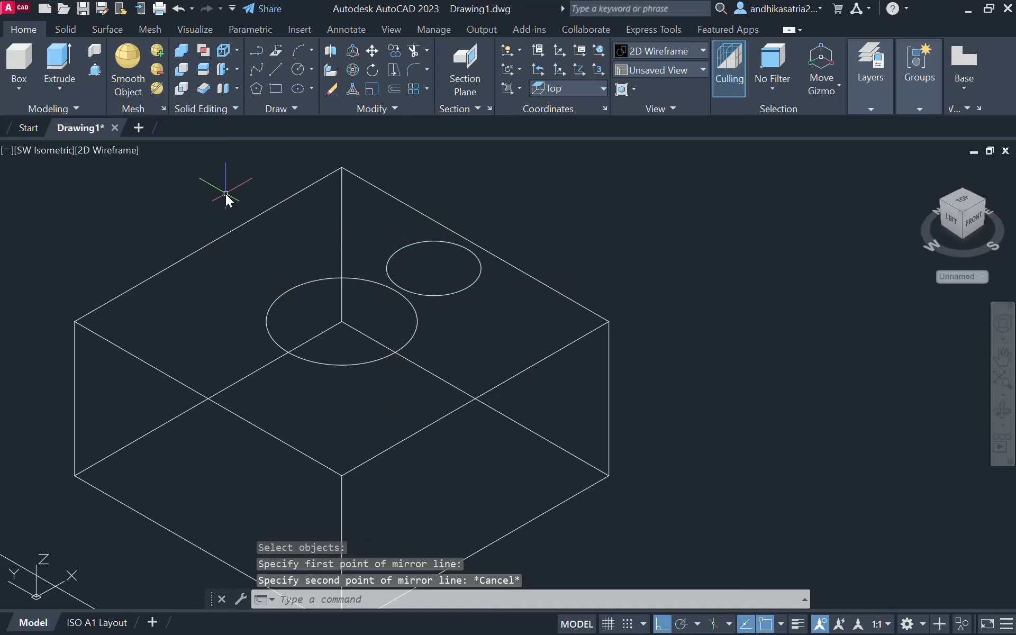
Copy the small circle from its centre to the opposite, west side of the large circle on the block's top face.
scroll(473, 304, down, 2)
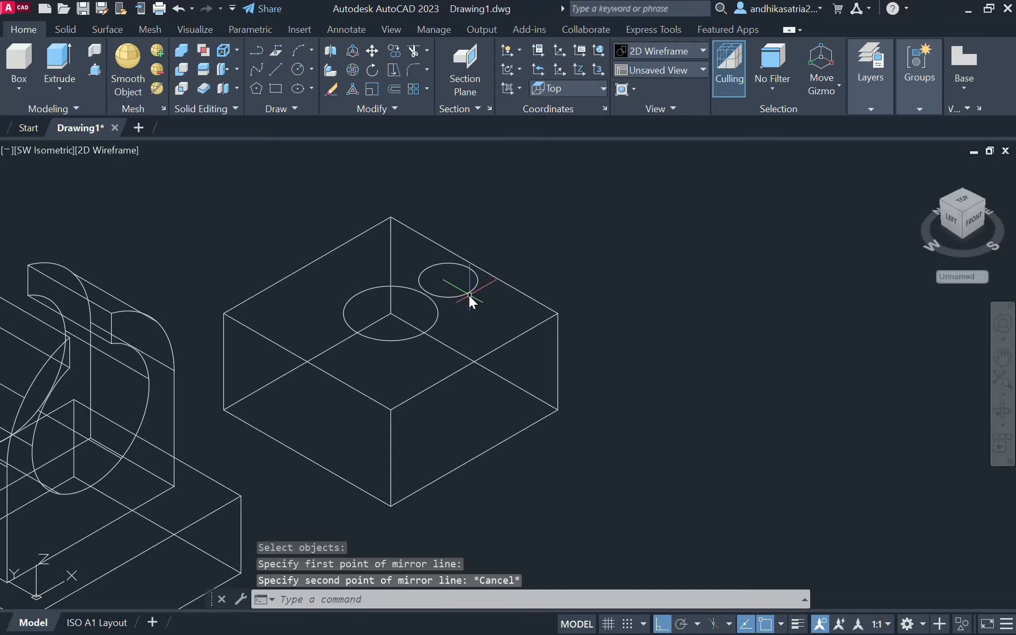
click(470, 294)
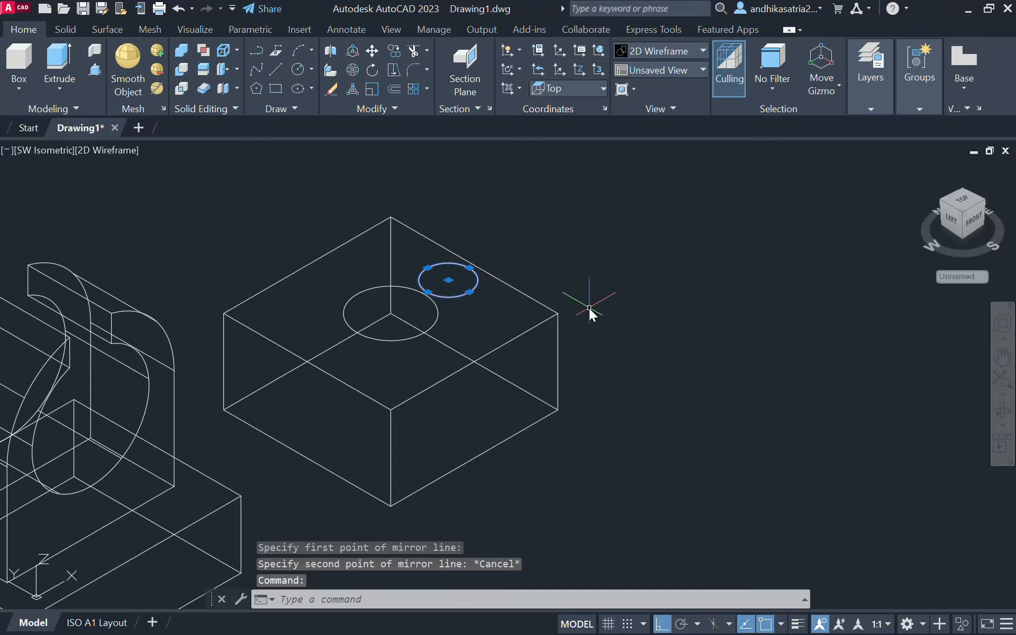
key(Return)
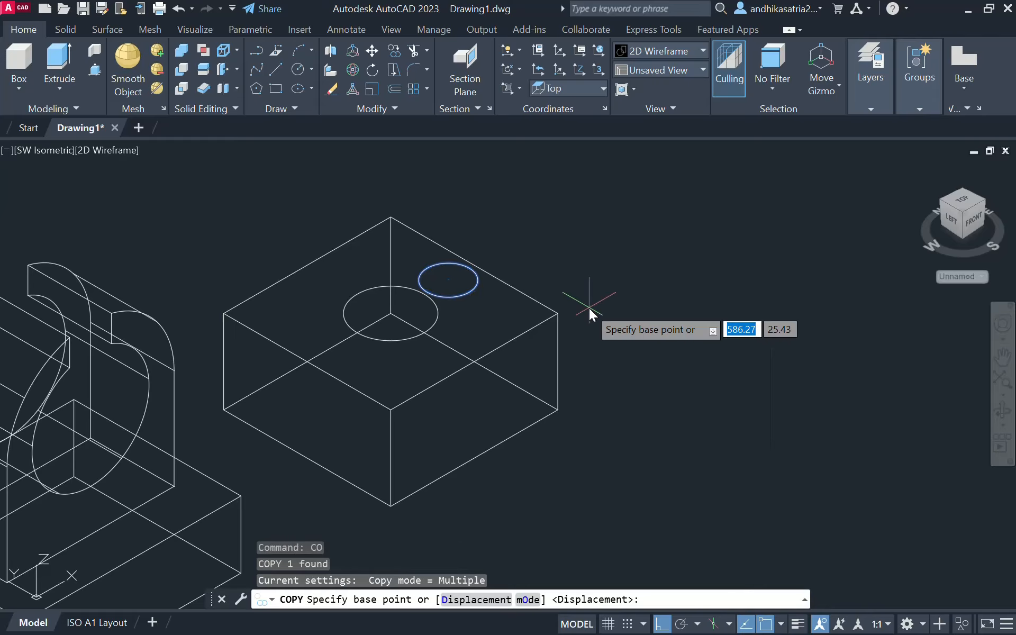
click(449, 277)
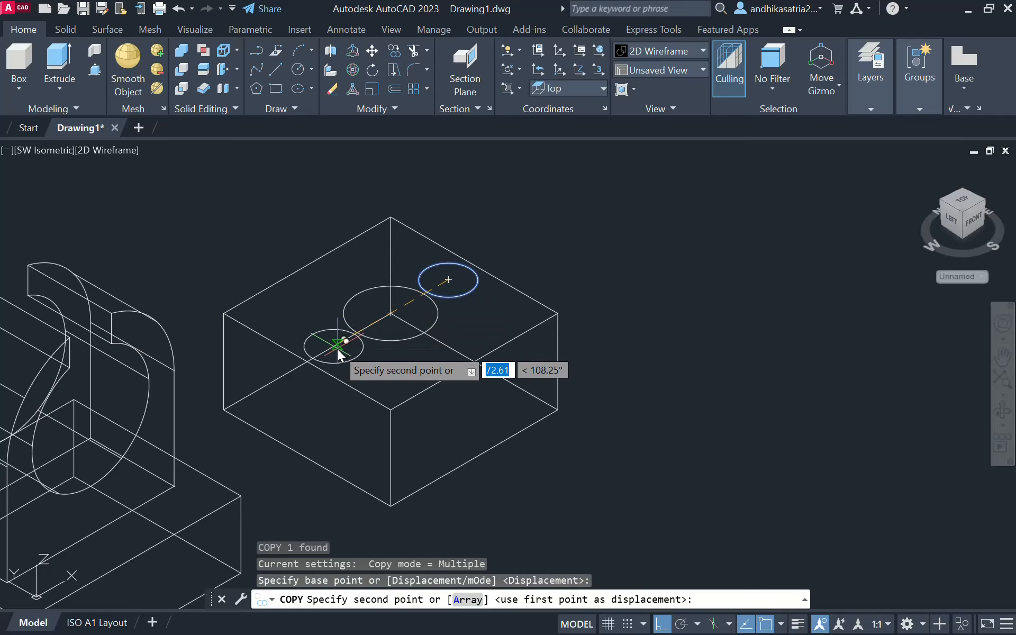
click(338, 348)
key(Escape)
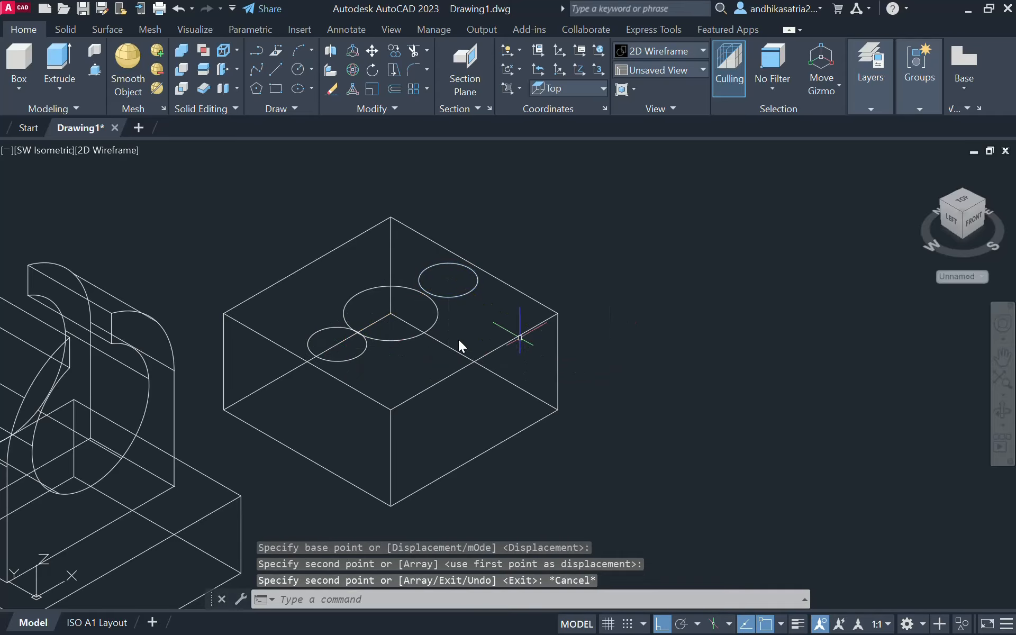
Shift the copied small circle about 1.3 west, away from the large circle.
scroll(375, 350, up, 5)
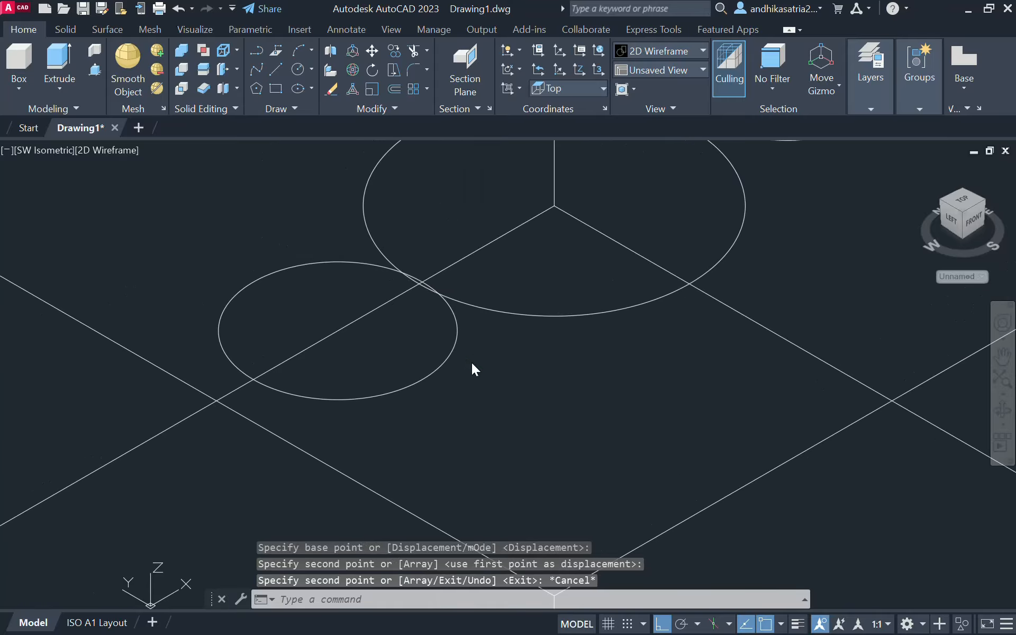
click(456, 357)
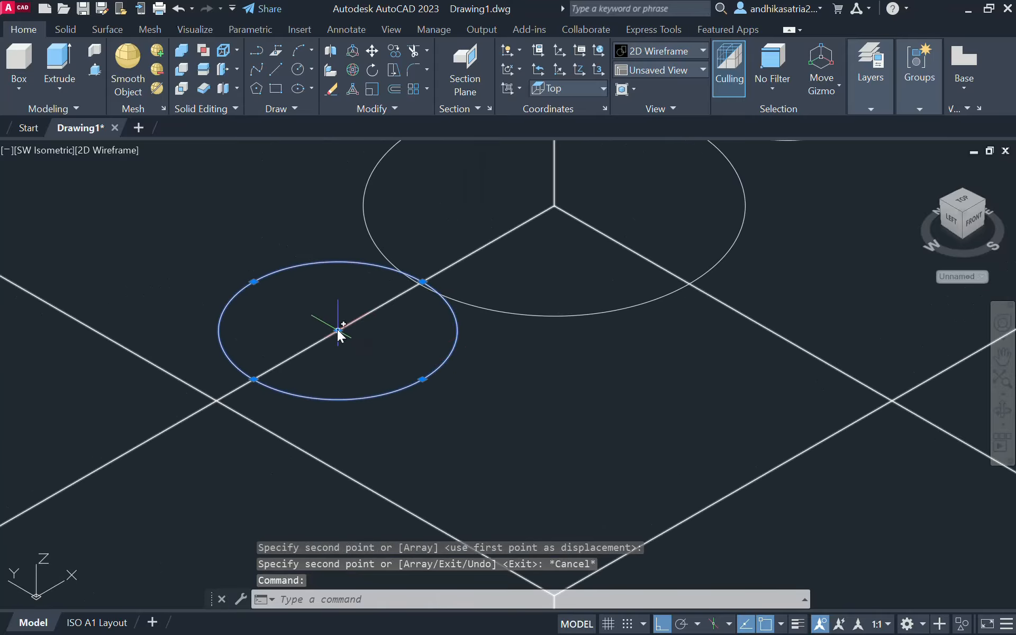
click(337, 331)
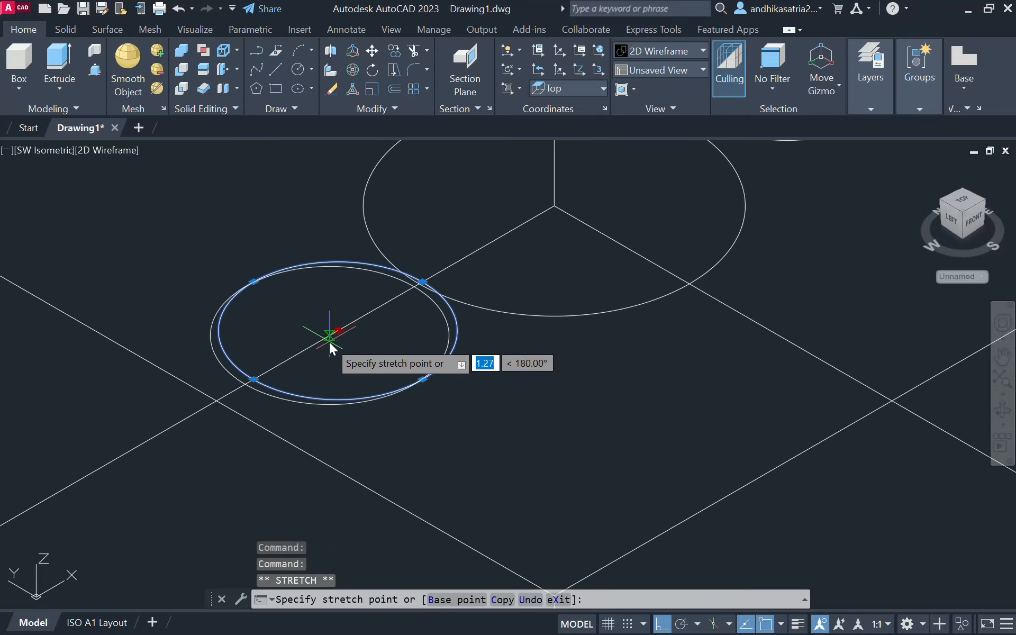
click(329, 341)
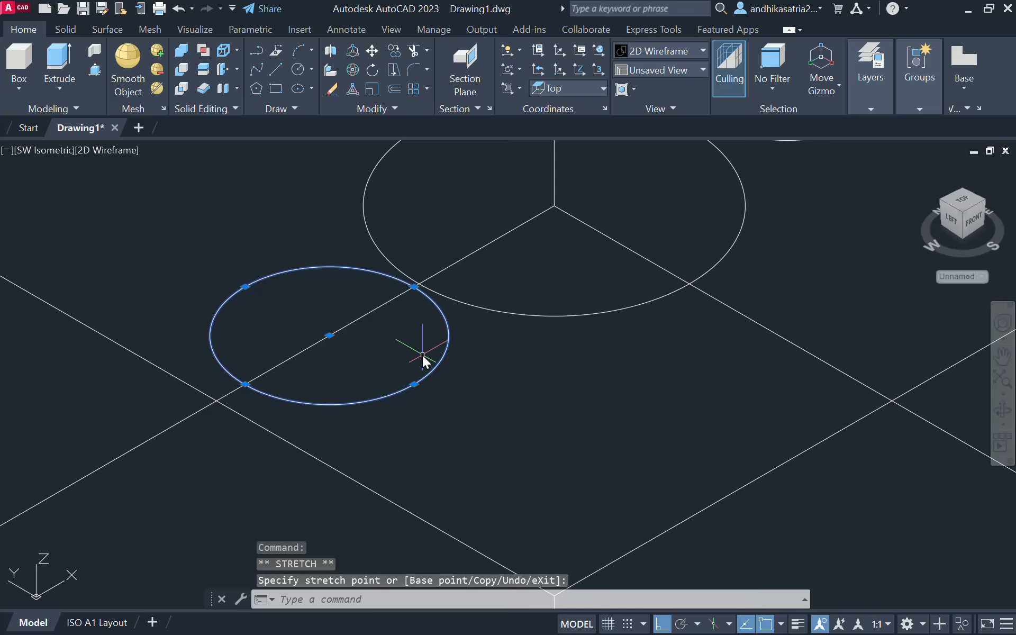
key(Escape)
Extrude the large circle and both small circles downward through the block, ending below its underside.
scroll(422, 354, down, 5)
scroll(549, 373, down, 1)
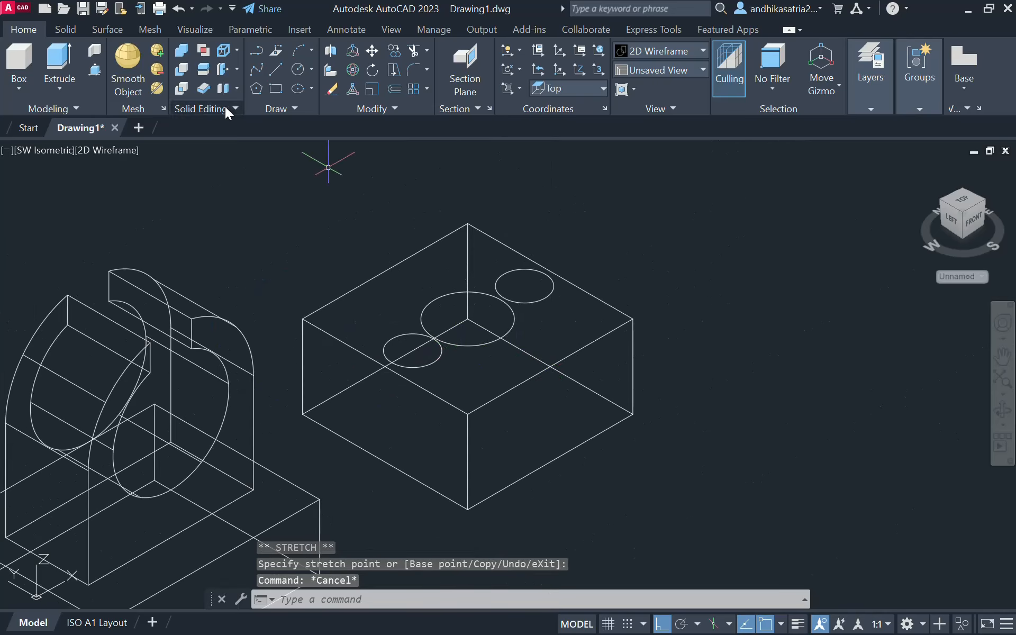
click(59, 63)
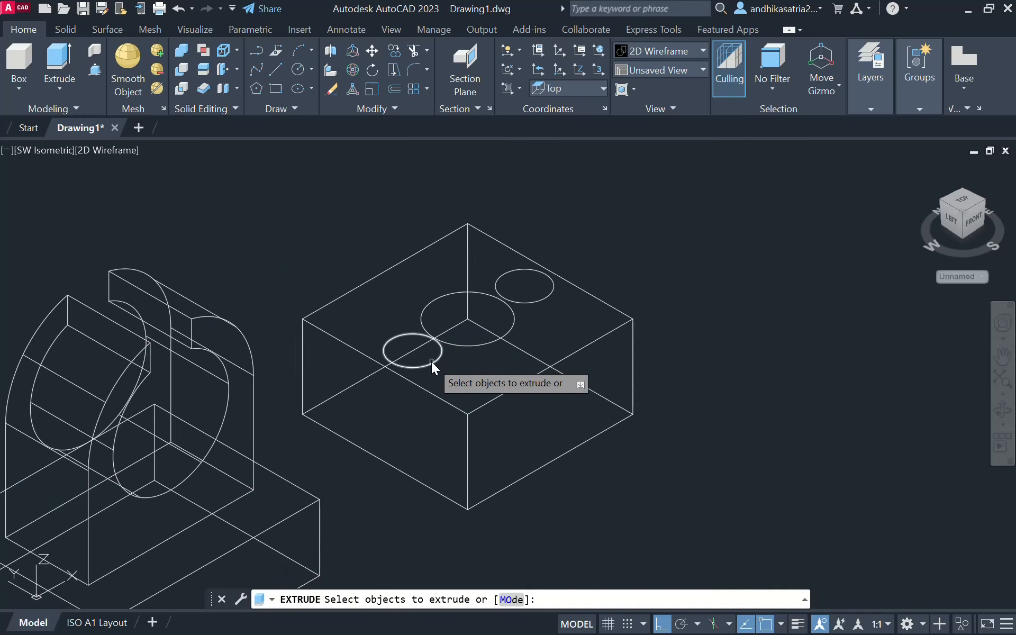
click(430, 361)
click(481, 347)
click(532, 303)
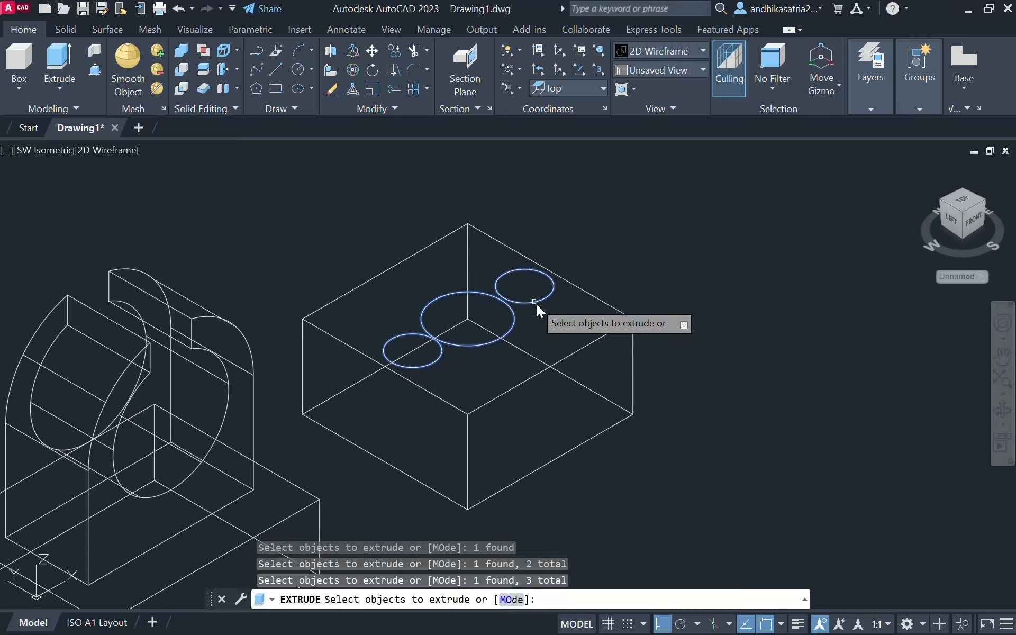
key(Return)
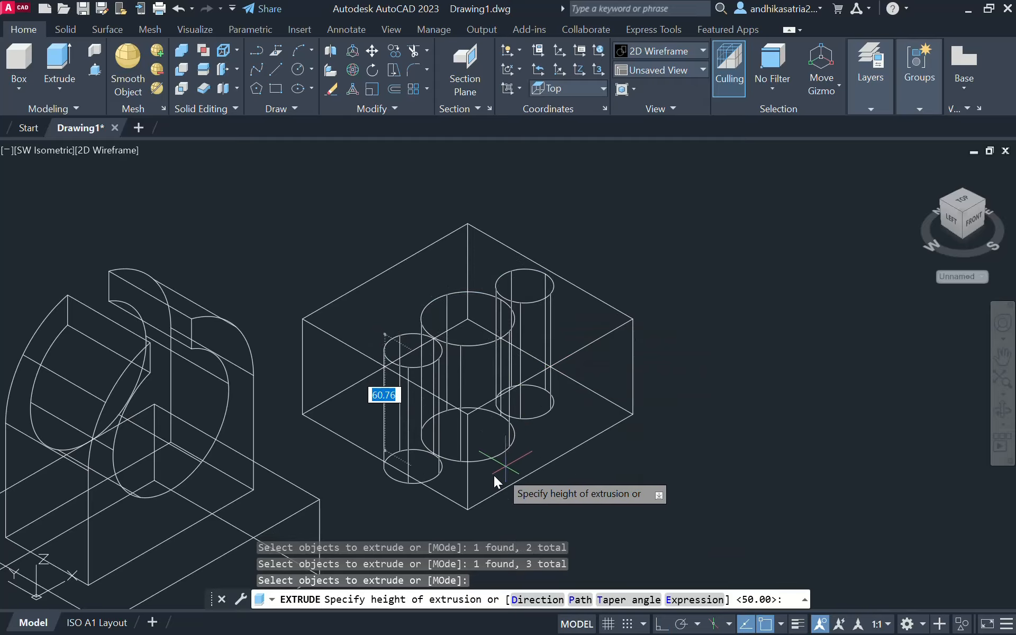
click(385, 462)
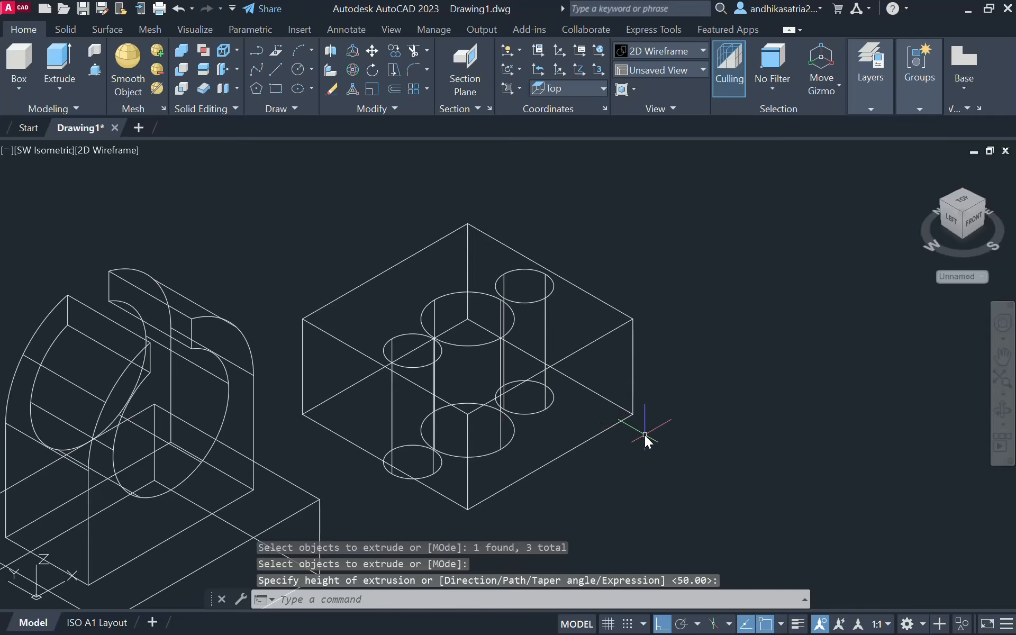
Undo the cylinders, the circles and the block's extrusion, going back to the flat square.
shift+middle_drag(644, 439, 589, 413)
key(ctrl+z)
key(ctrl+z)
key(ctrl+z)
key(ctrl+z)
key(ctrl+z)
key(ctrl+z)
key(ctrl+z)
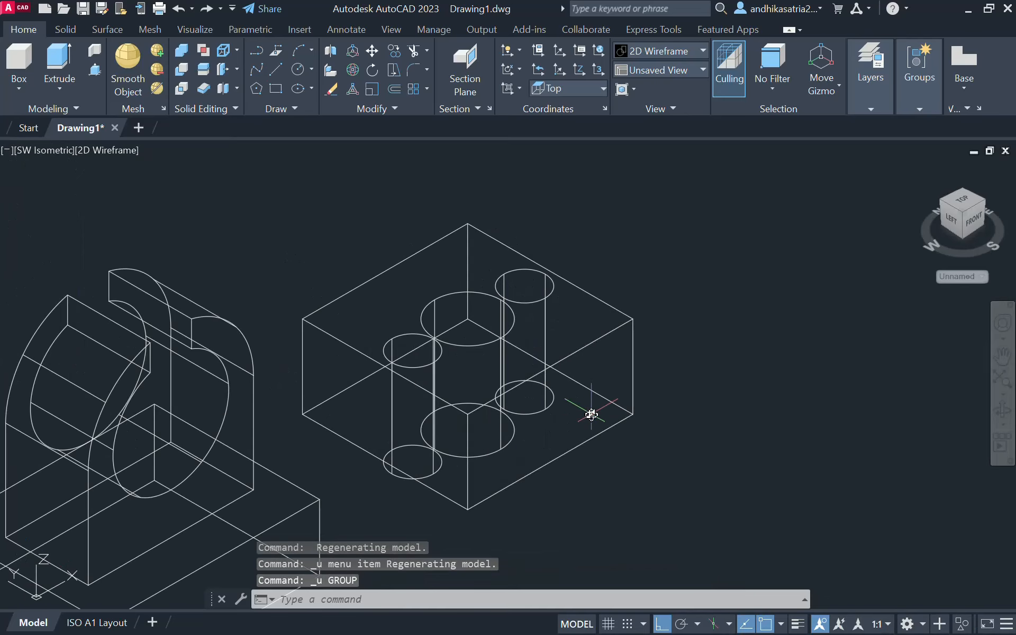
key(ctrl+z)
key(ctrl+z)
key(ctrl+z)
key(ctrl+z)
key(ctrl+z)
key(ctrl+z)
key(ctrl+z)
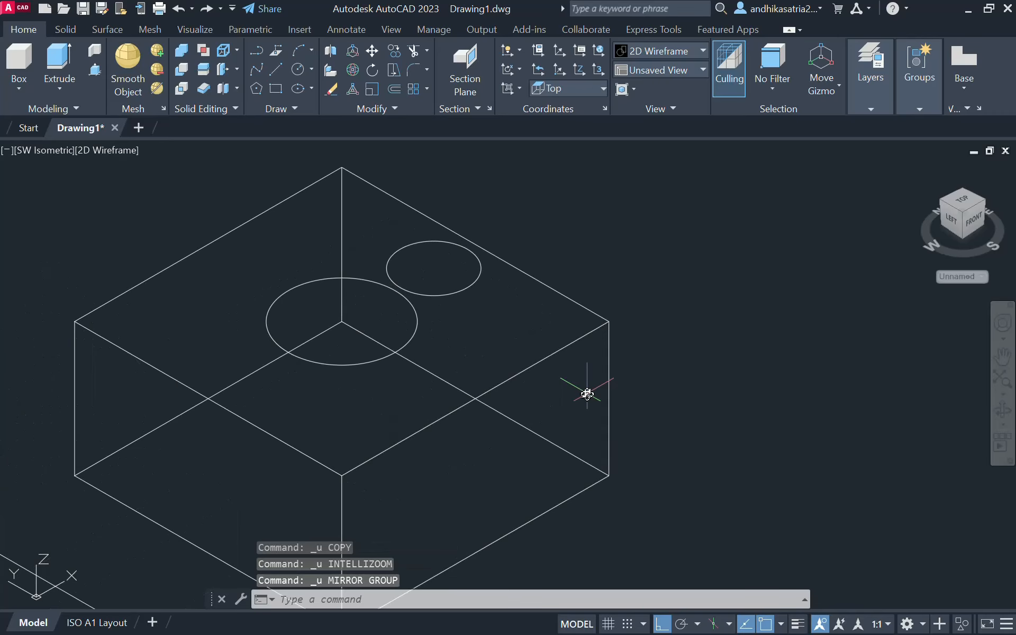
key(ctrl+z)
key(ctrl+z)
key(ctrl+z)
key(ctrl+z)
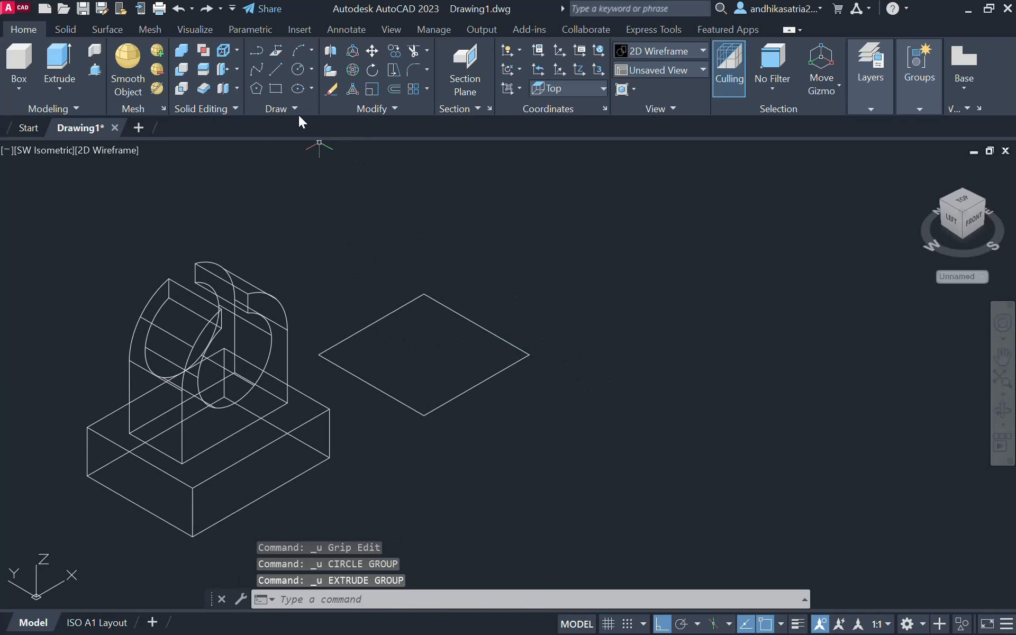
Draw two concentric circles of radius 20 and radius 10 at the centre of the square.
click(299, 70)
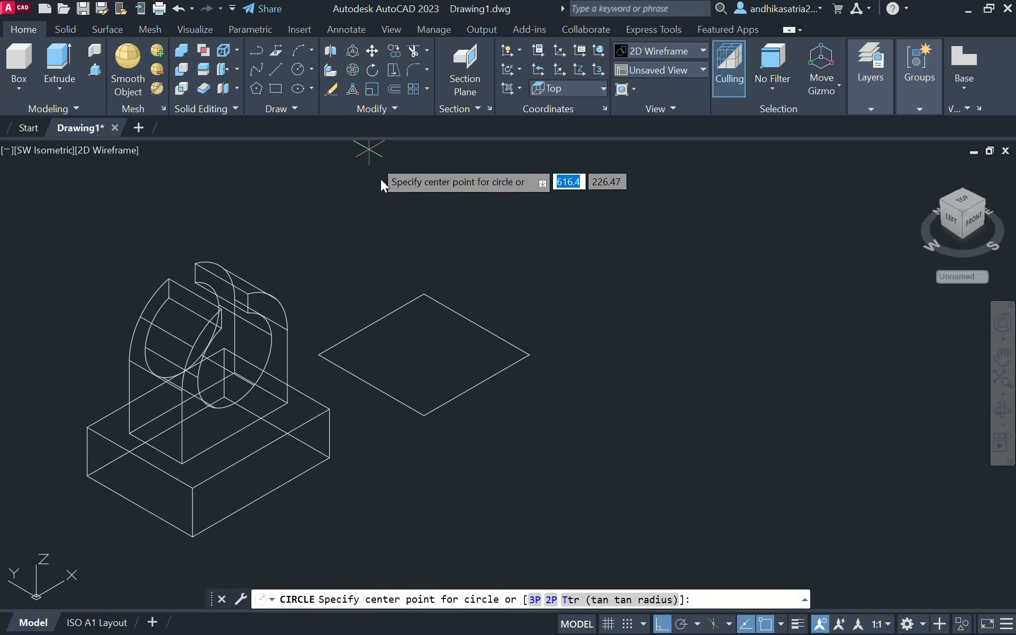
click(424, 355)
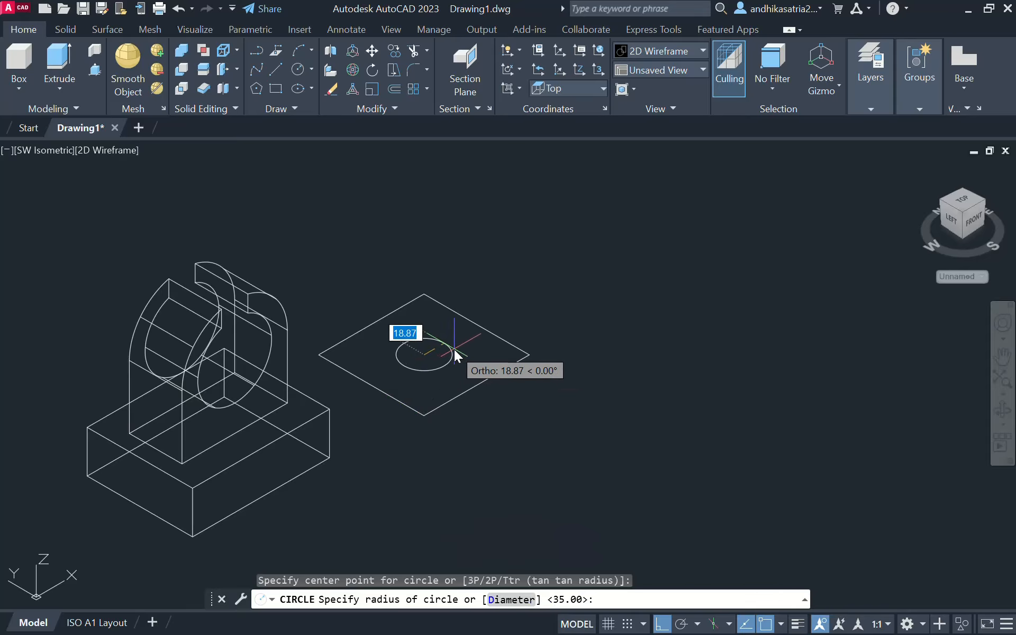
text(20)
key(Return)
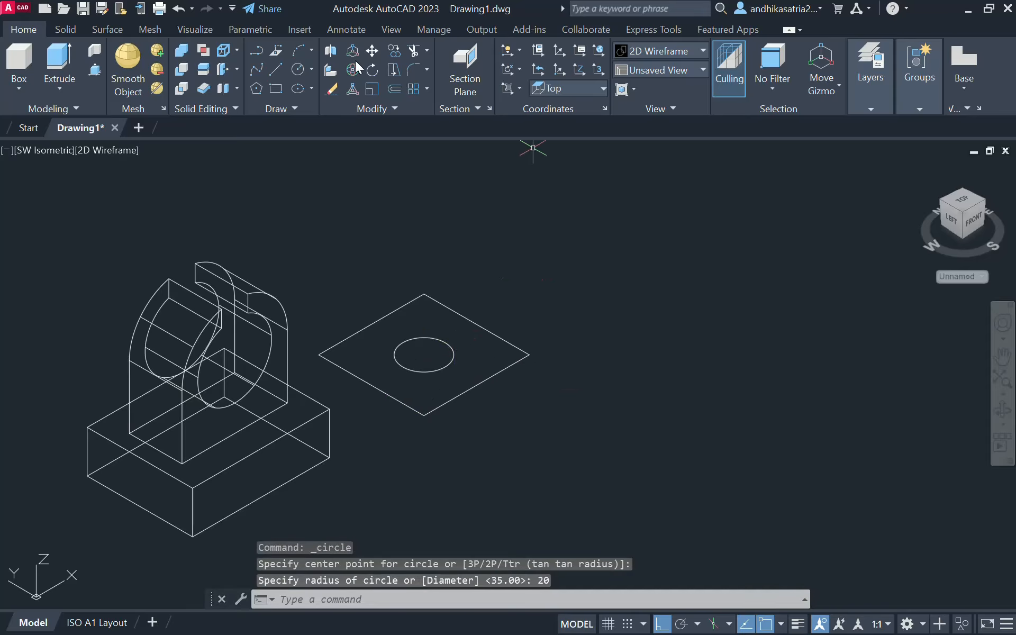
click(300, 73)
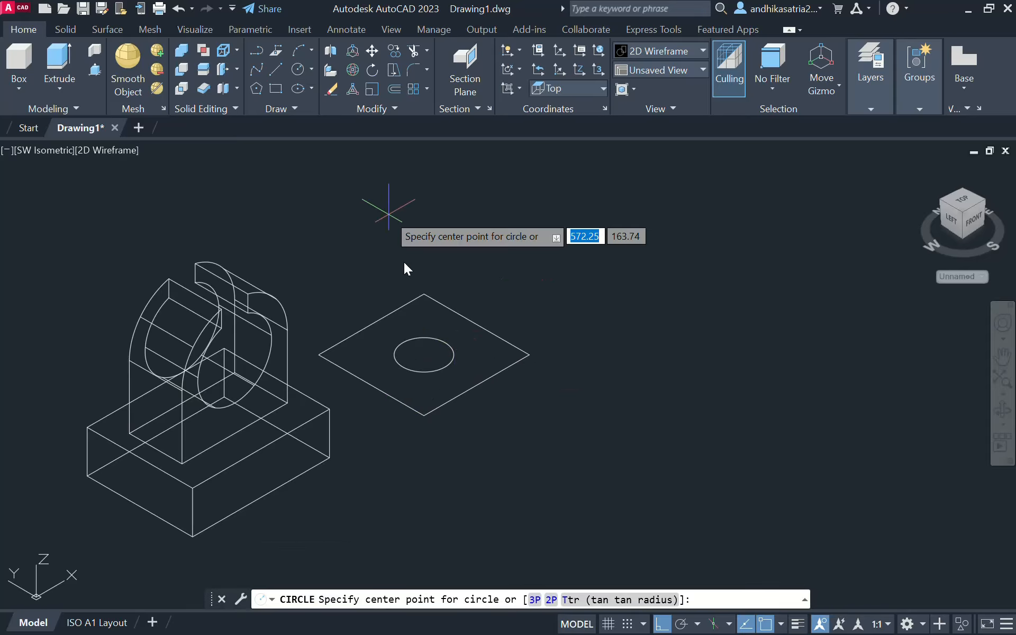
click(426, 355)
text(10)
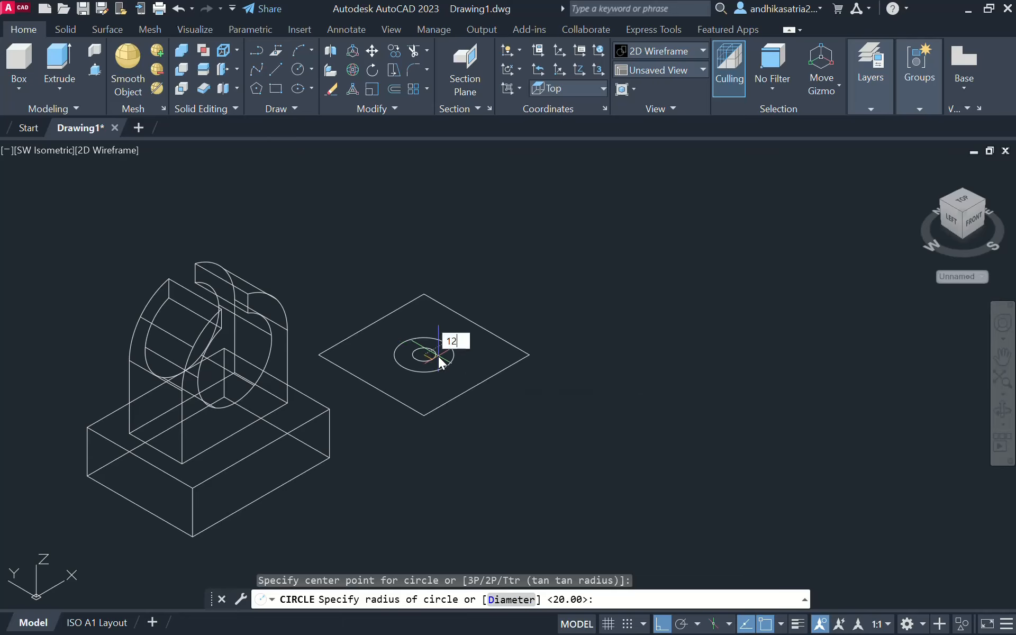
key(Return)
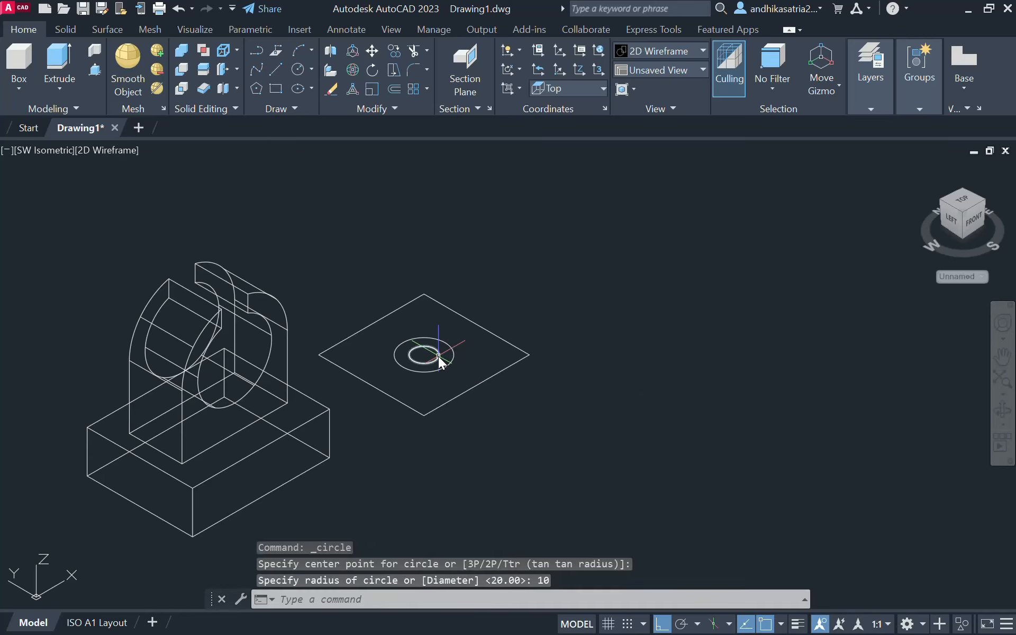
Move the radius 10 circle by its centre to the east quadrant of the radius 20 circle.
click(438, 356)
click(427, 356)
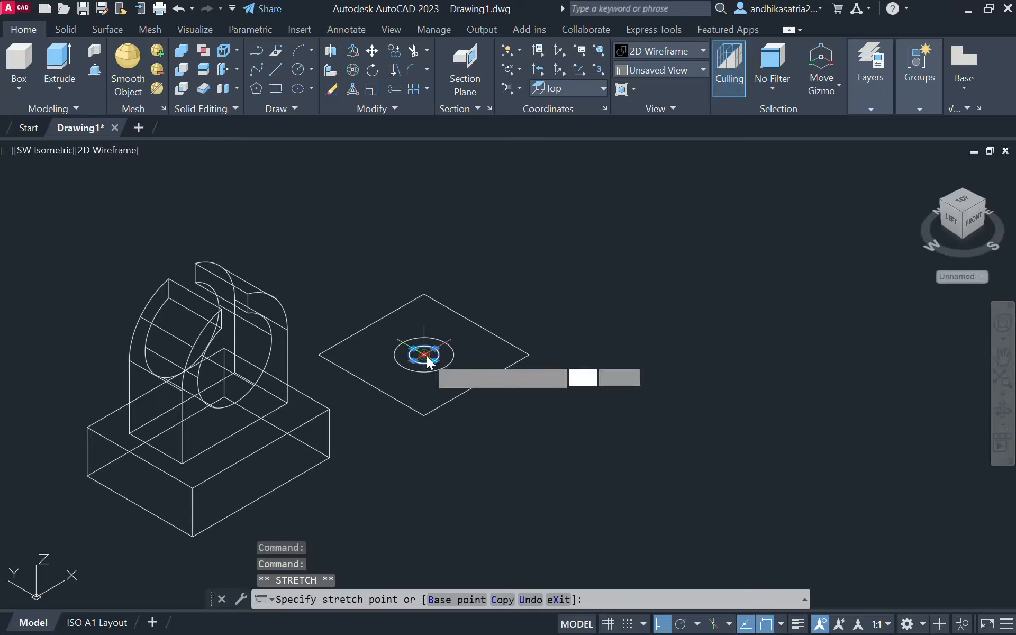
click(447, 343)
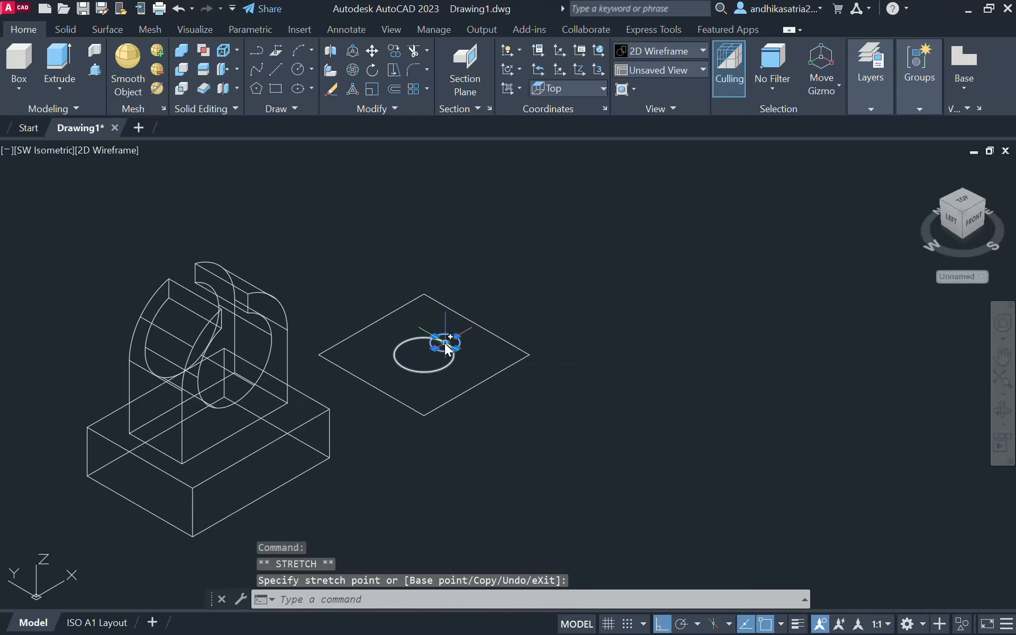
Copy the radius 10 circle from its centre to the three other quadrants of the central radius 20 circle.
text(co)
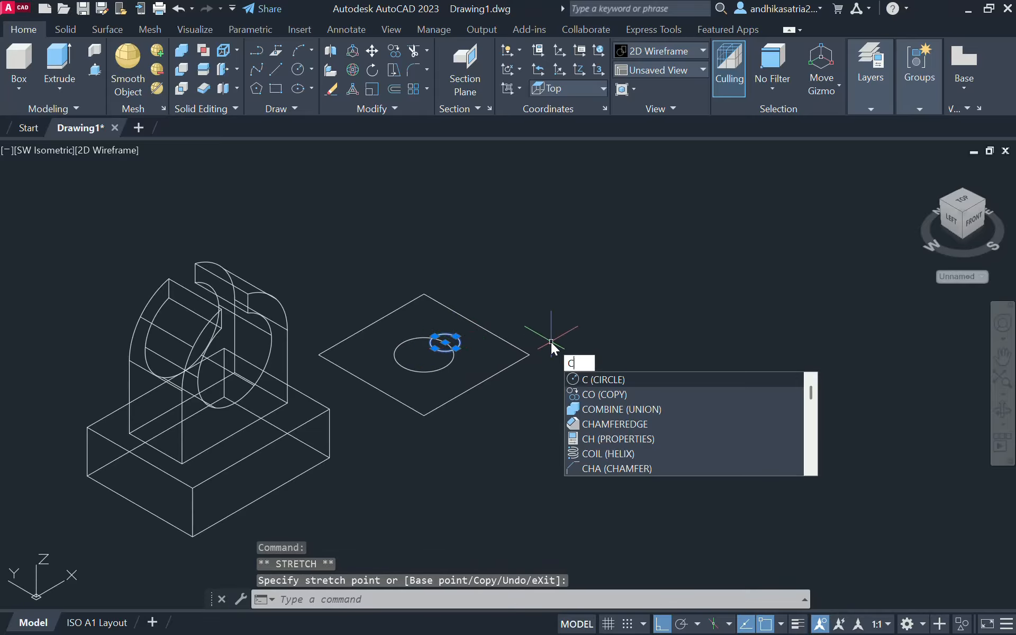
key(Return)
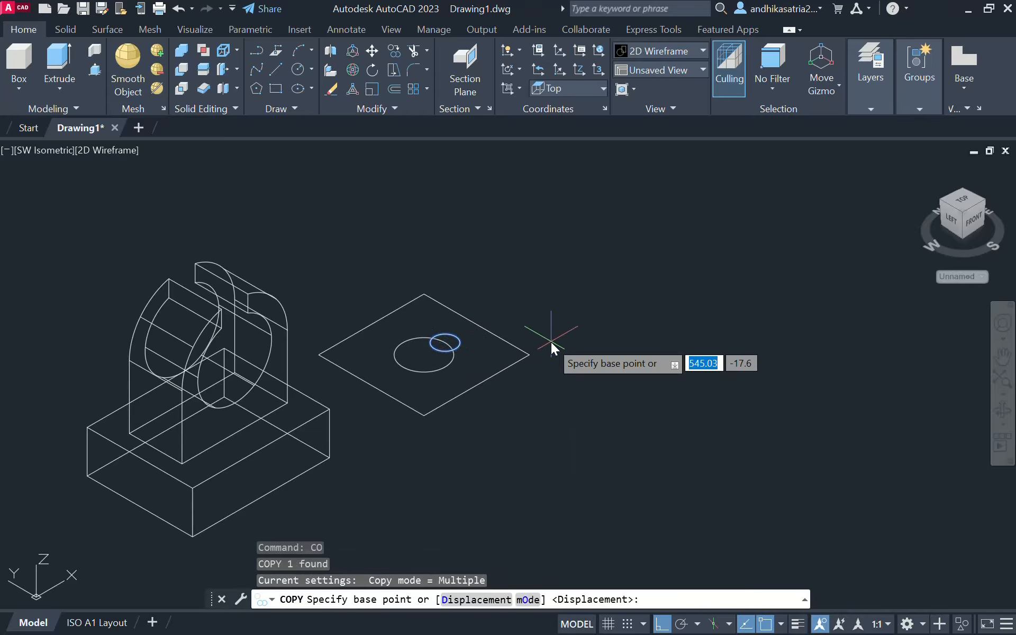
click(445, 343)
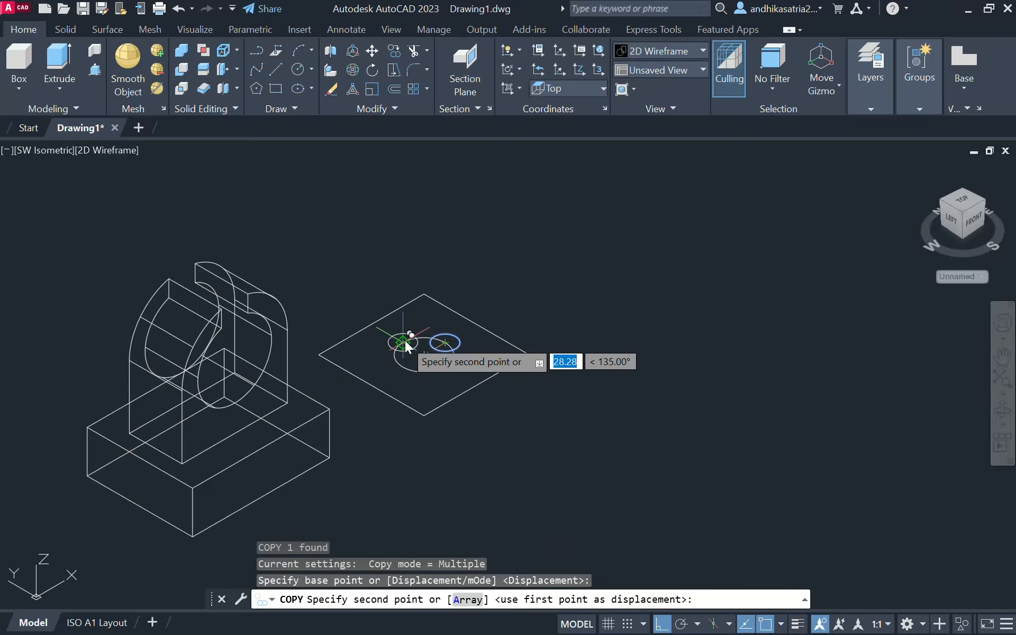
click(403, 343)
click(439, 364)
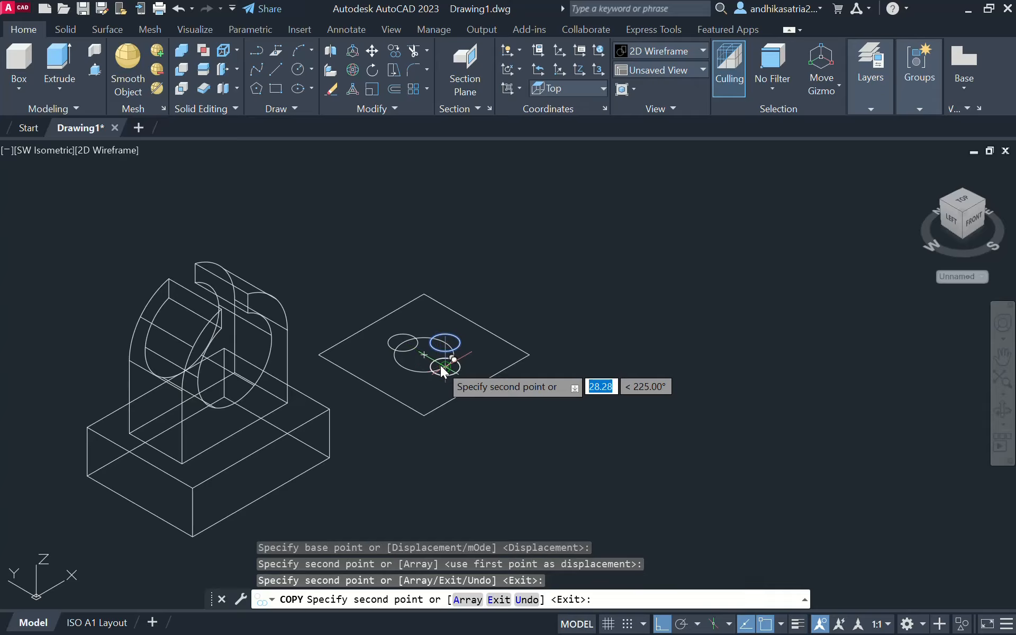
click(403, 369)
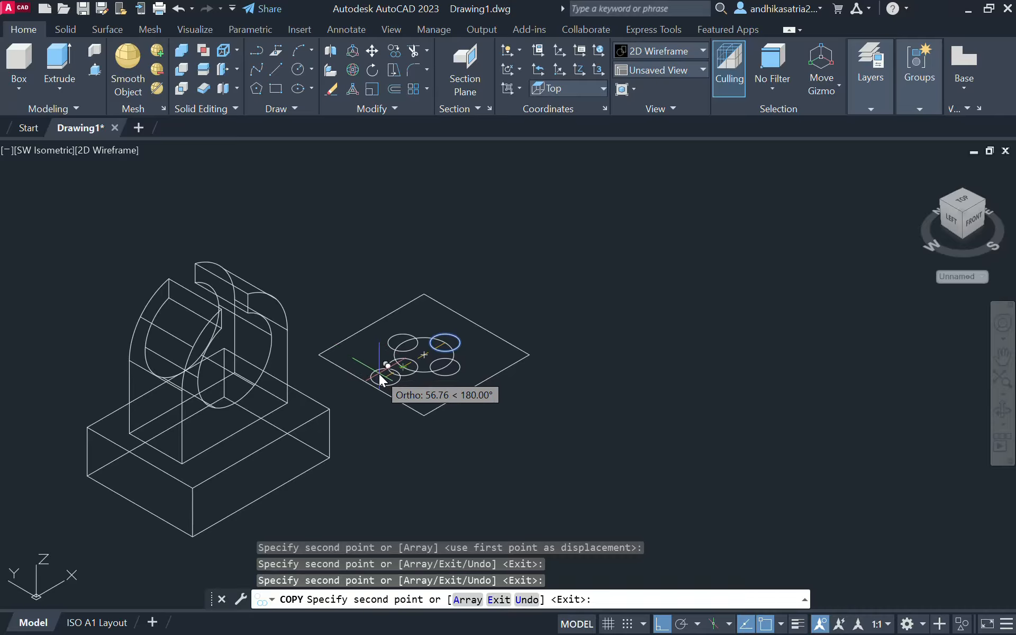
key(Escape)
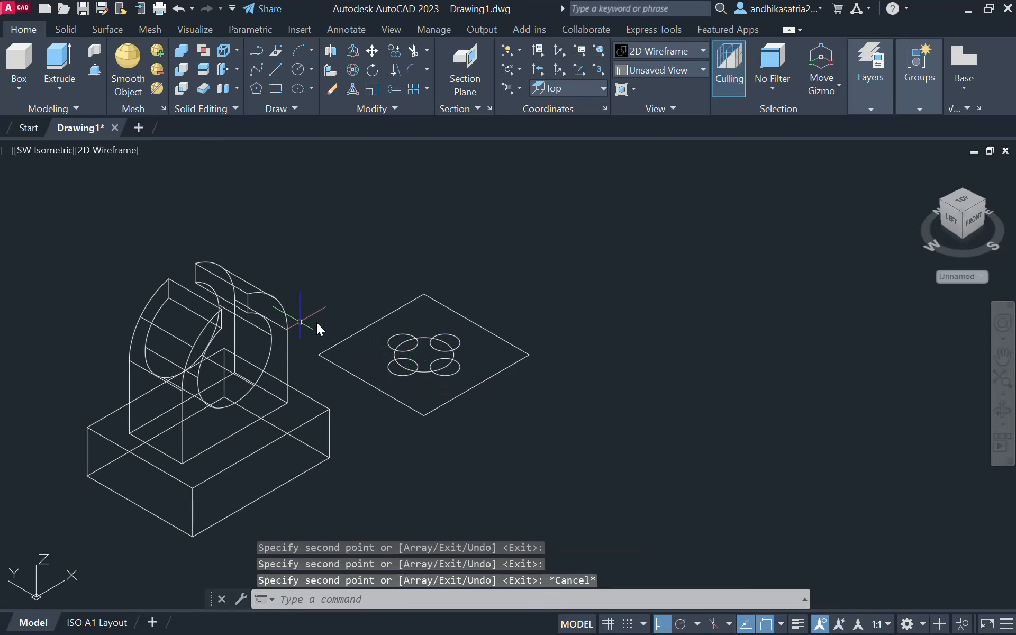
Trim the central circle between the small circles and the small circles' arcs inside it, leaving four crescents.
scroll(415, 350, up, 4)
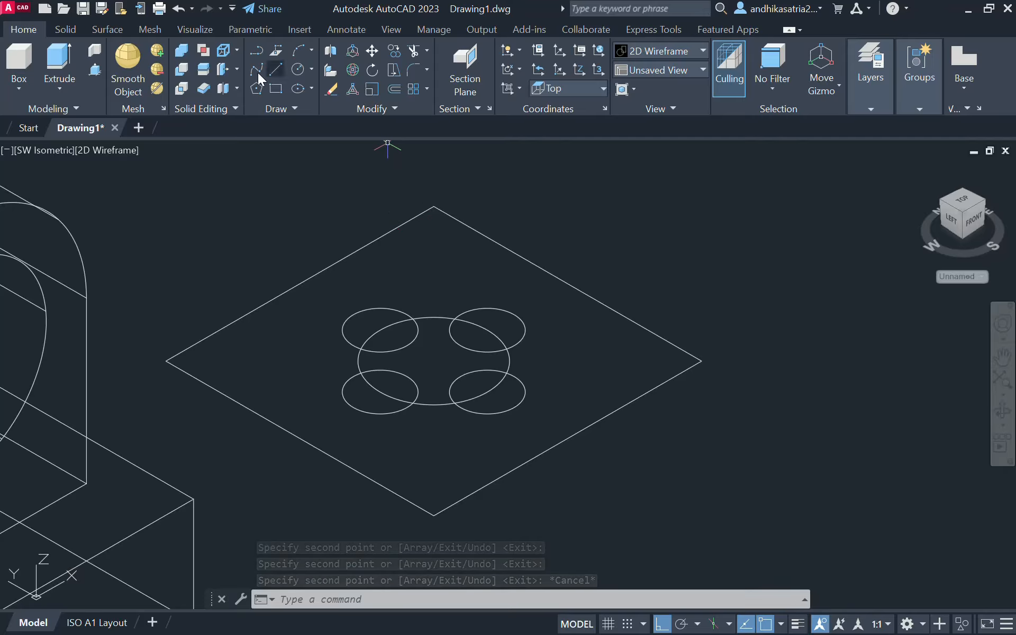
text(tr)
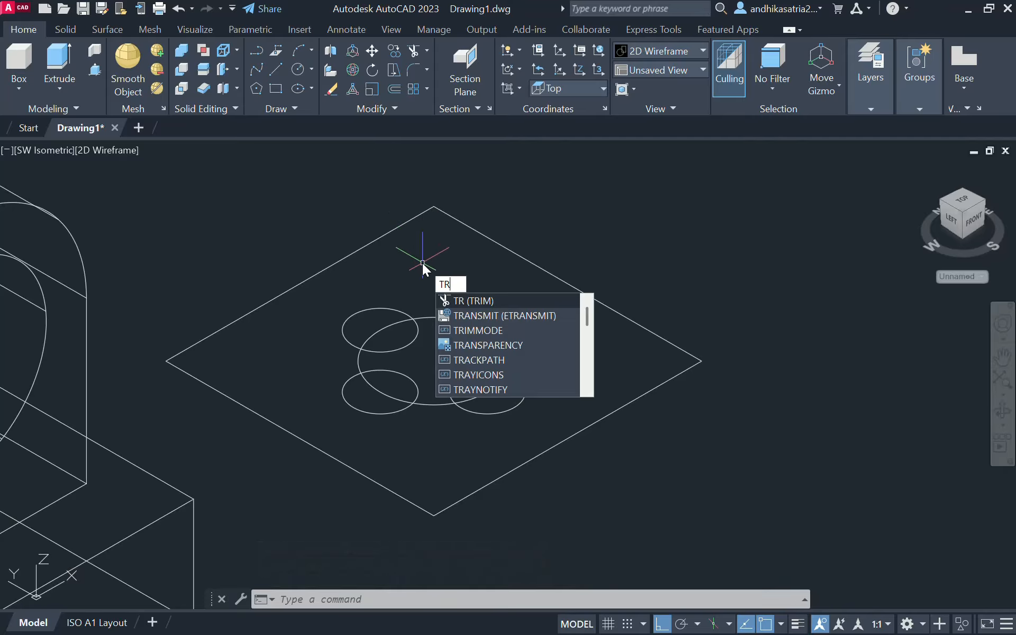
key(Return)
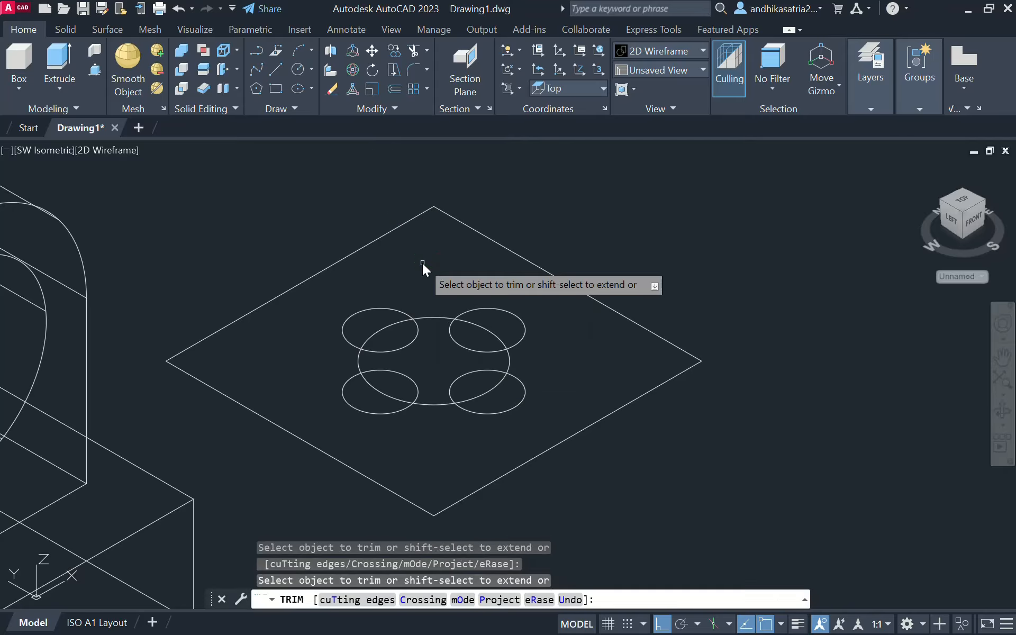
click(421, 318)
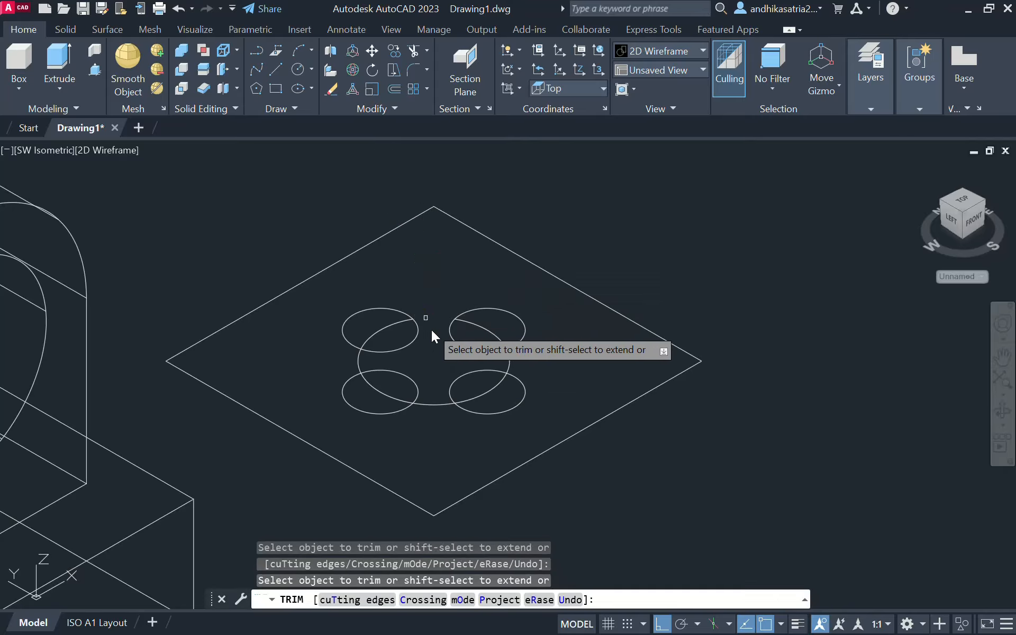
click(360, 357)
click(385, 372)
click(428, 405)
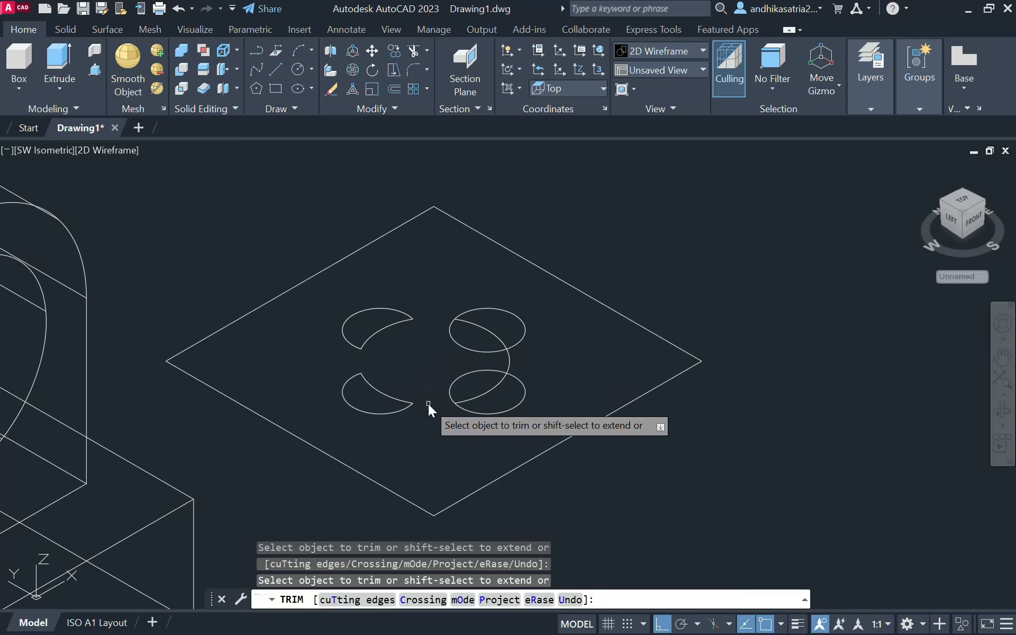
click(464, 376)
click(511, 360)
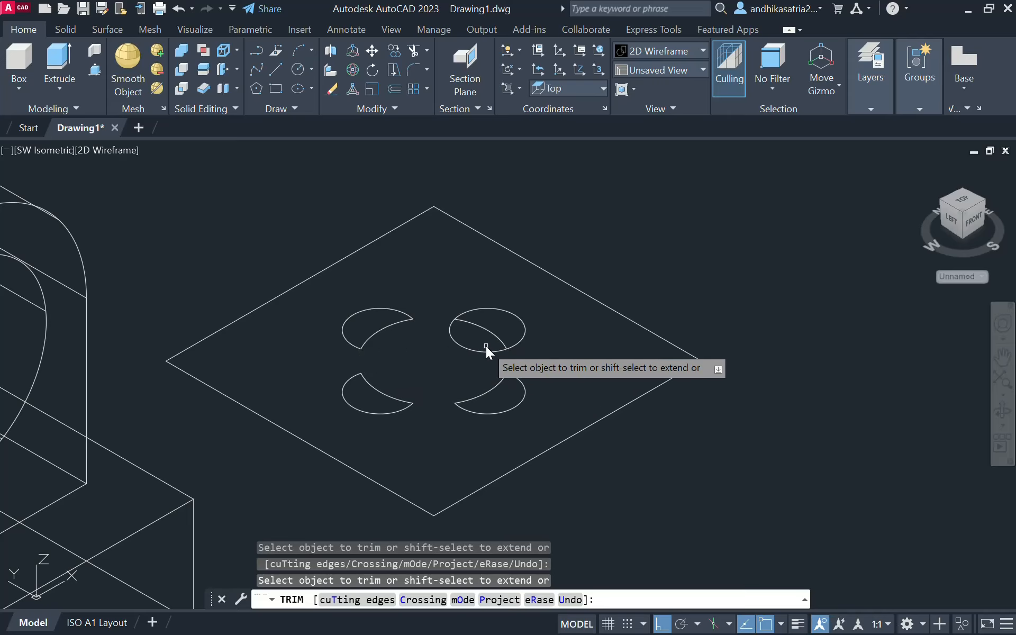
click(485, 346)
click(462, 351)
key(Return)
key(Escape)
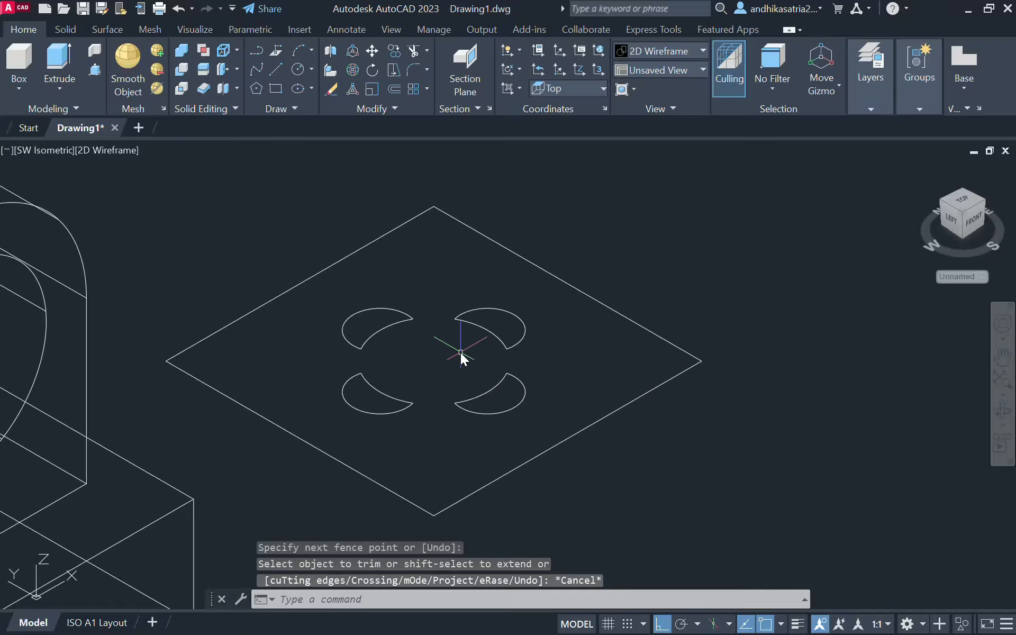
Join the arcs of the four crescents, selecting them together with the surrounding square.
scroll(461, 353, down, 3)
scroll(460, 353, up, 2)
middle_drag(460, 354, 434, 371)
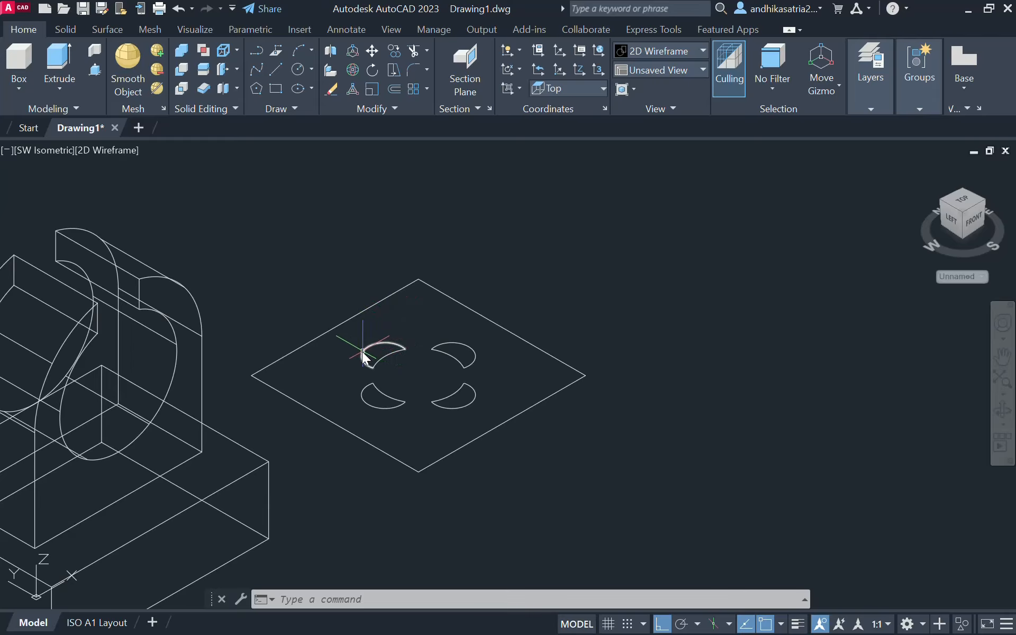
click(233, 236)
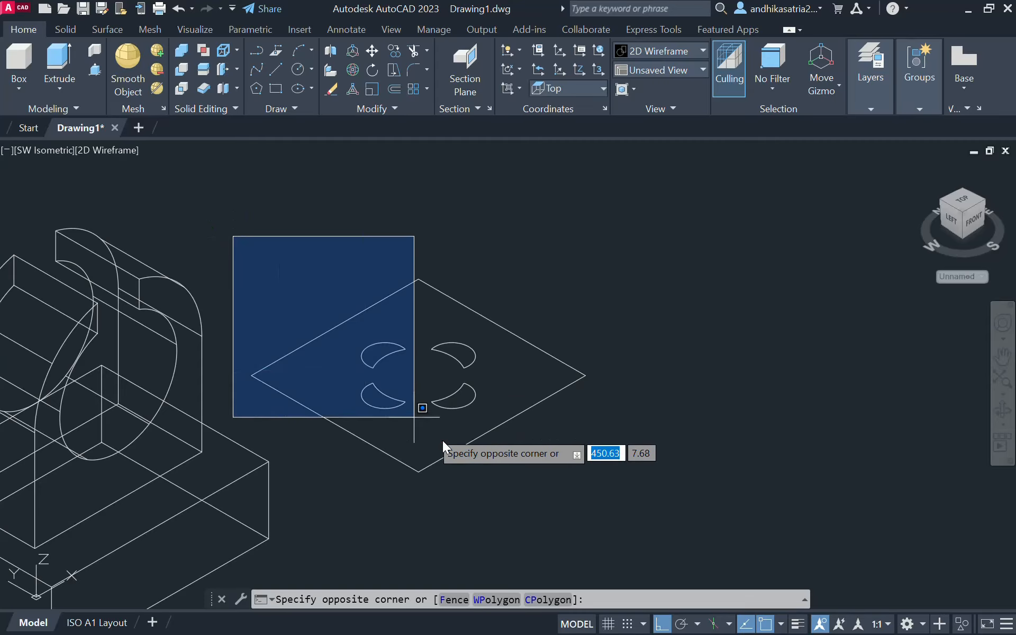
click(602, 482)
text(JOI)
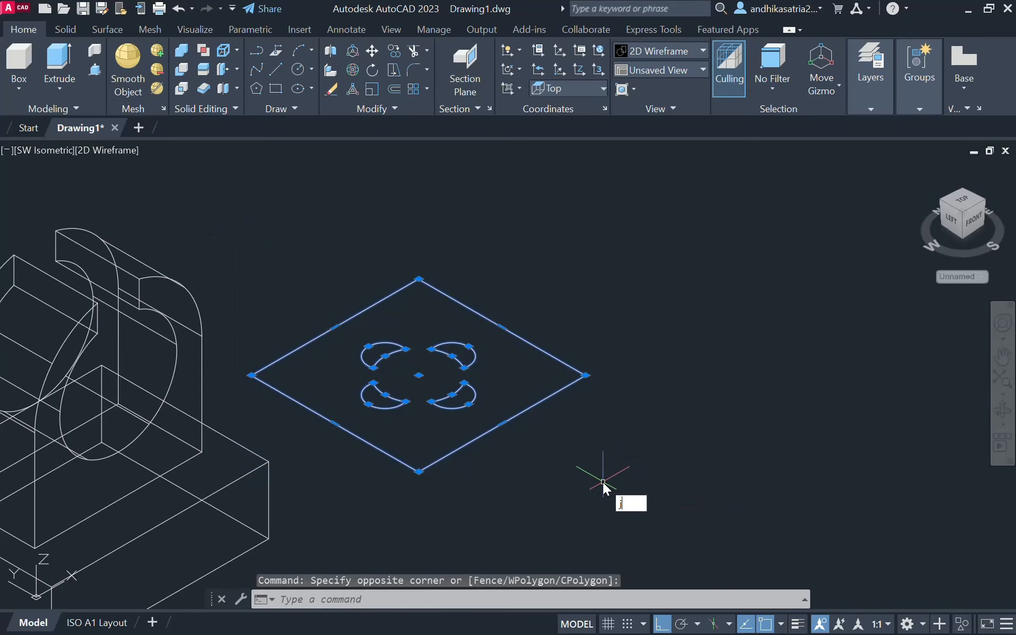
text(N)
key(Return)
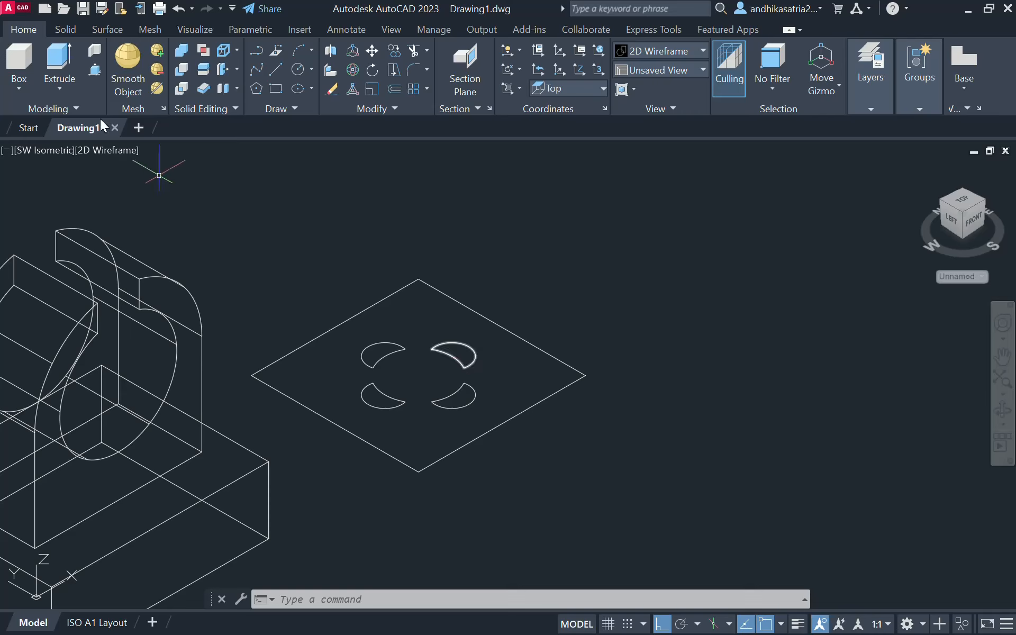
Presspull the area between the square and the four crescents upward by 50.
click(95, 70)
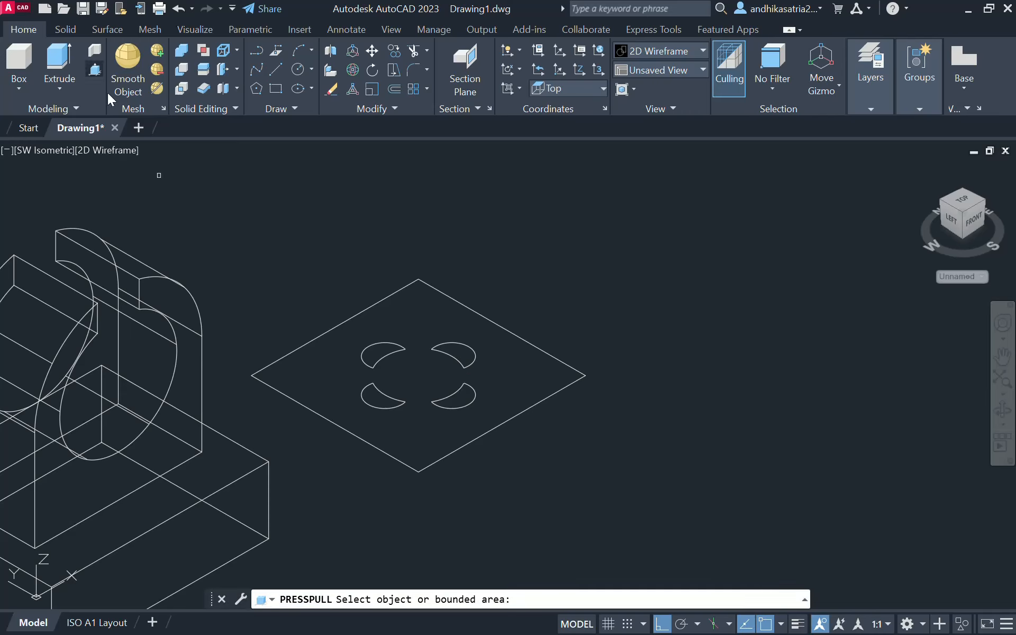
click(309, 377)
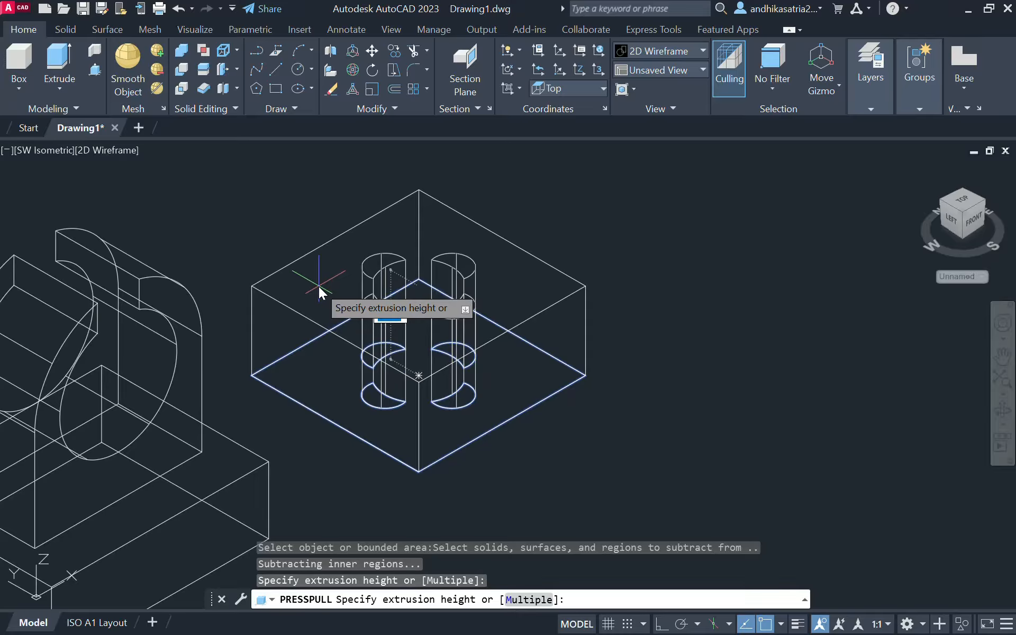
text(50)
key(Return)
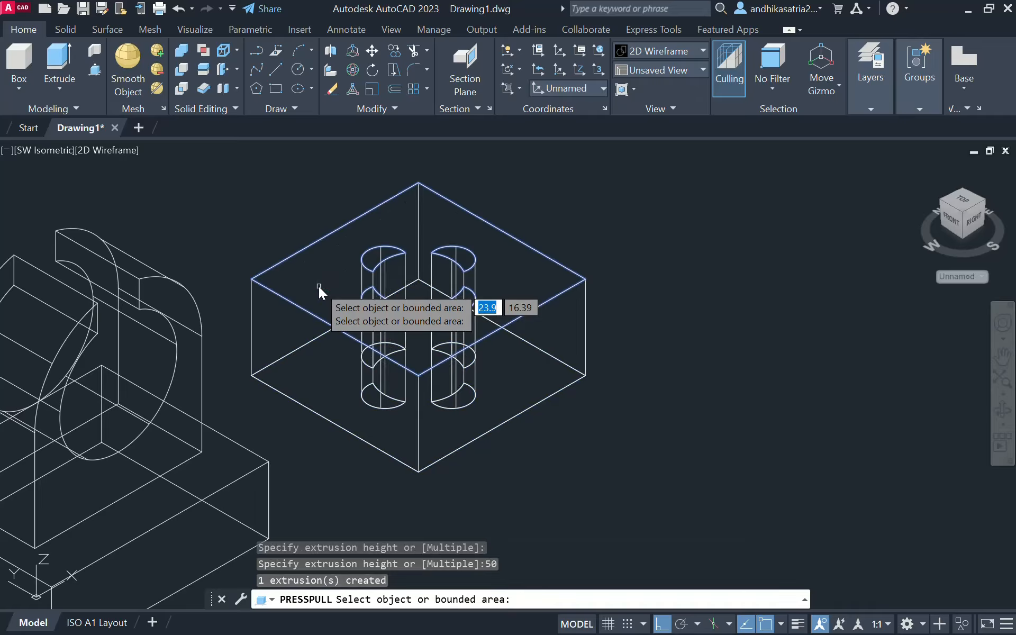
key(Return)
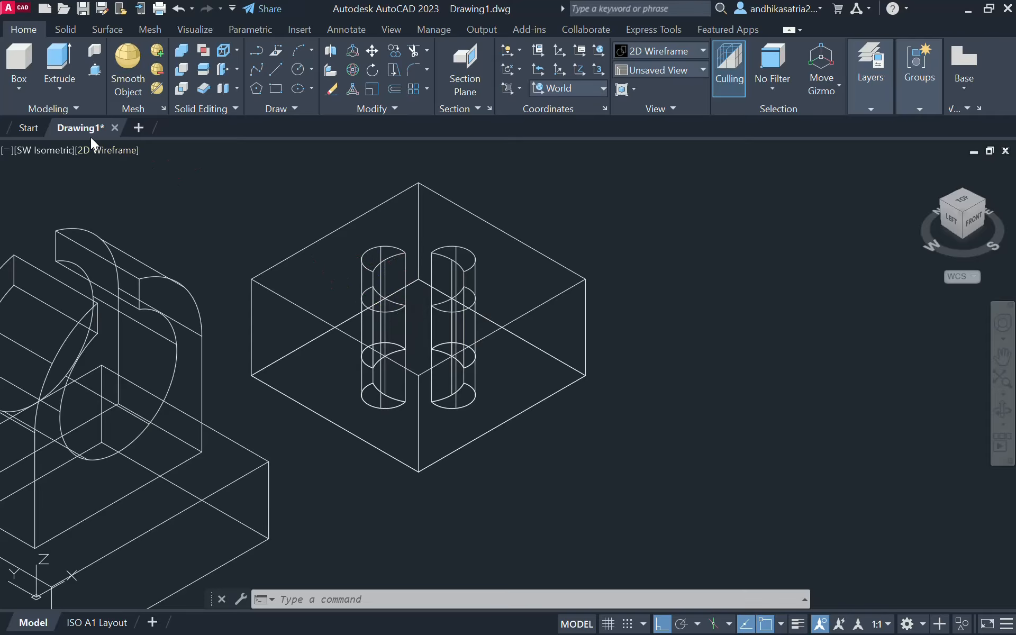
Preview the block and its four crescent holes in the Conceptual visual style and return to 2D Wireframe.
click(117, 149)
click(149, 207)
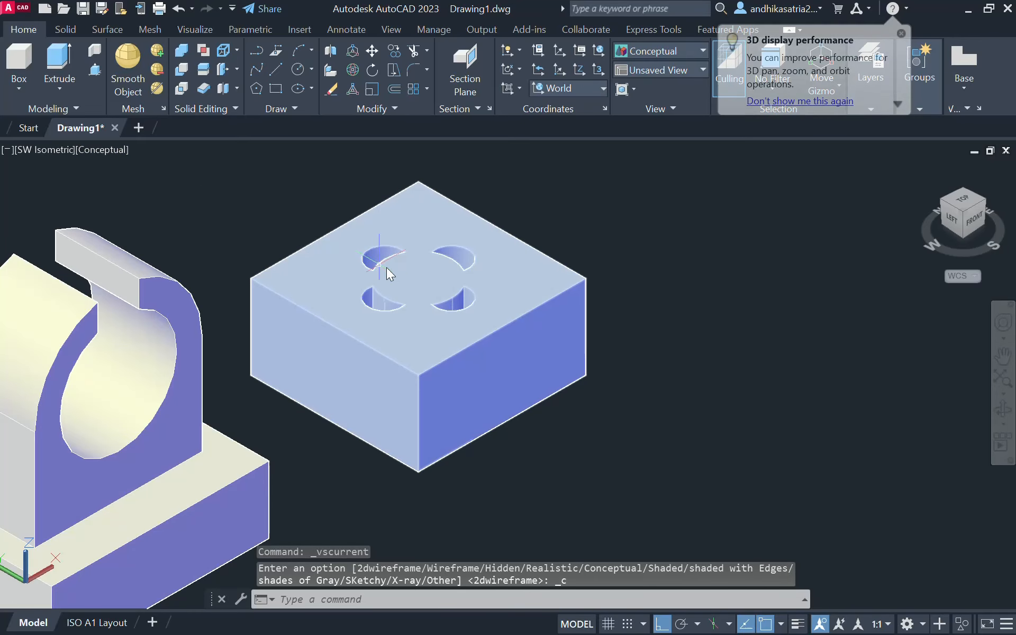
click(104, 148)
click(133, 191)
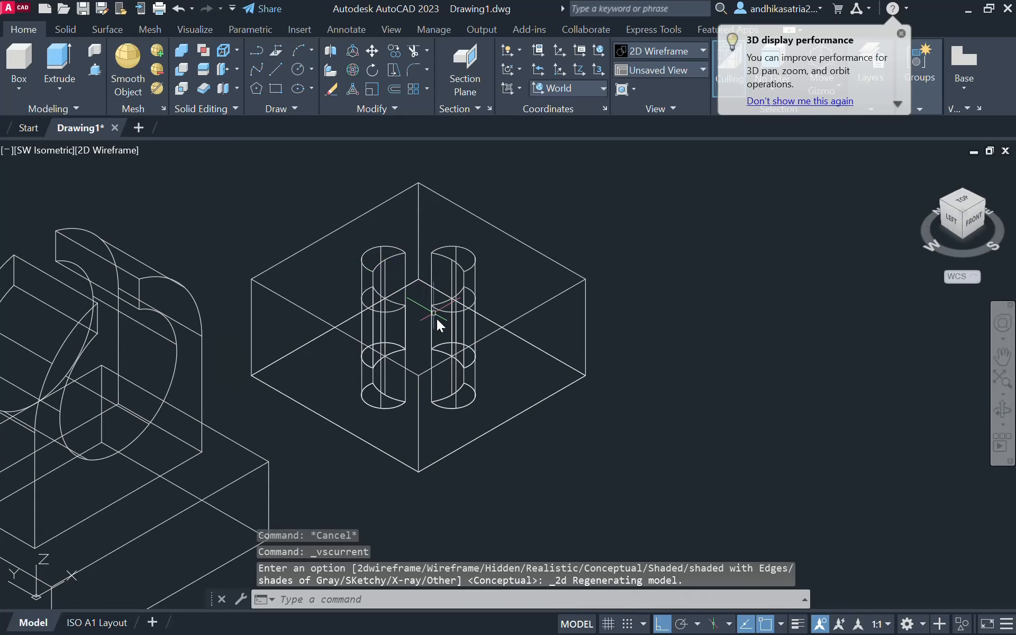
Switch to the Front view and start a polyline to the right of the block with a horizontal segment of 40.
middle_drag(460, 340, 411, 335)
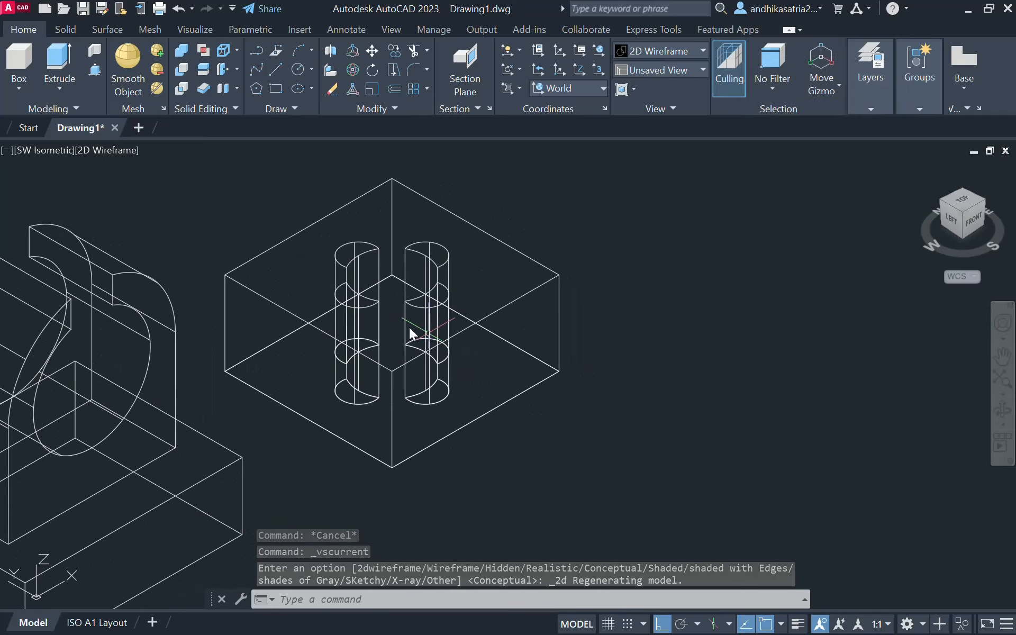
click(58, 151)
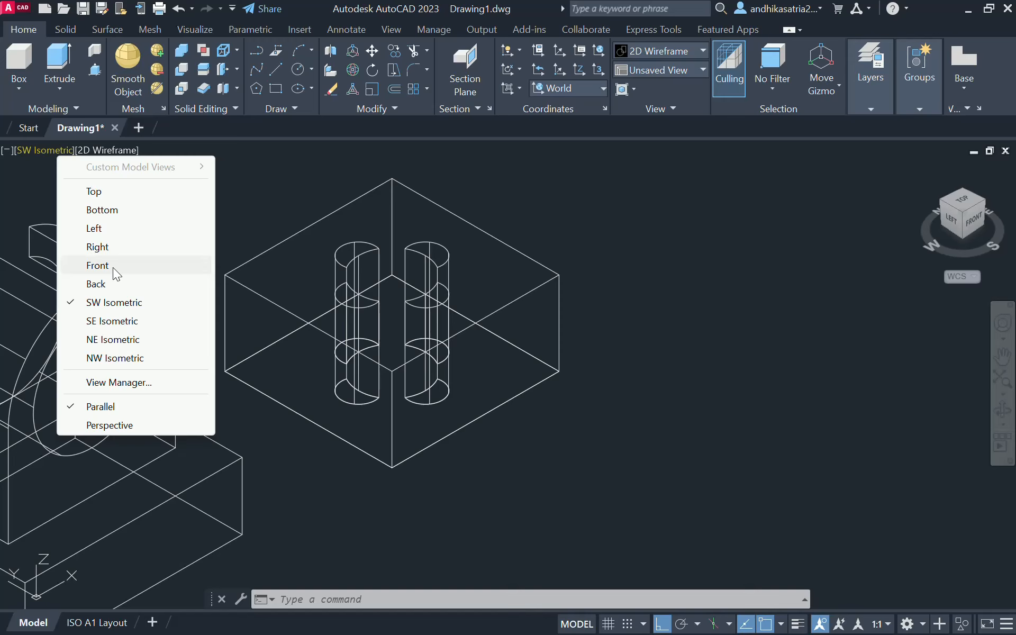
click(97, 265)
scroll(646, 348, down, 2)
middle_drag(645, 348, 179, 272)
click(256, 50)
middle_drag(440, 337, 415, 309)
scroll(415, 309, up, 4)
click(349, 294)
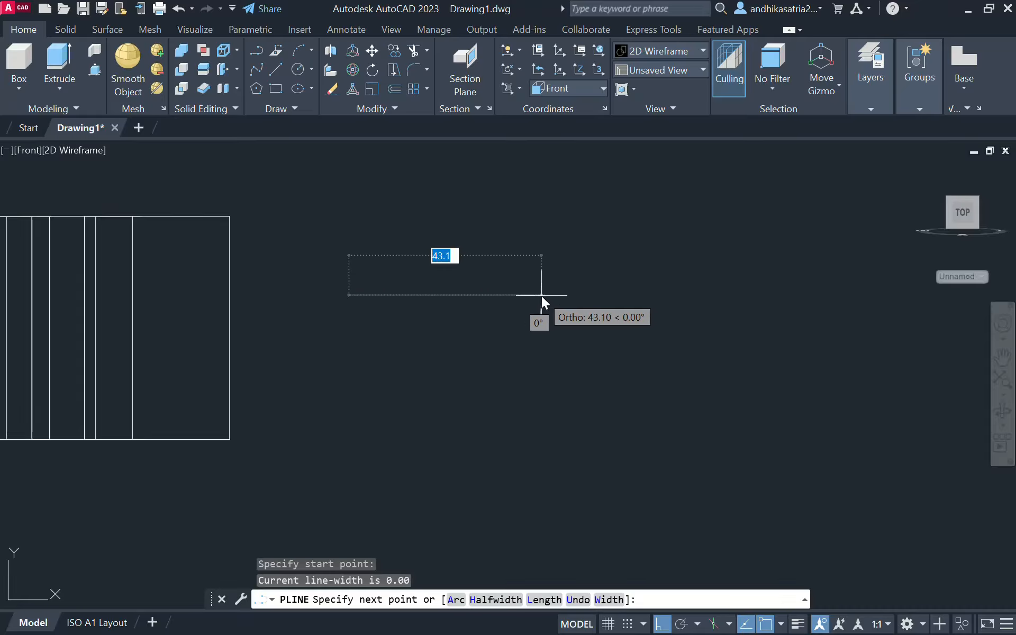
text(40)
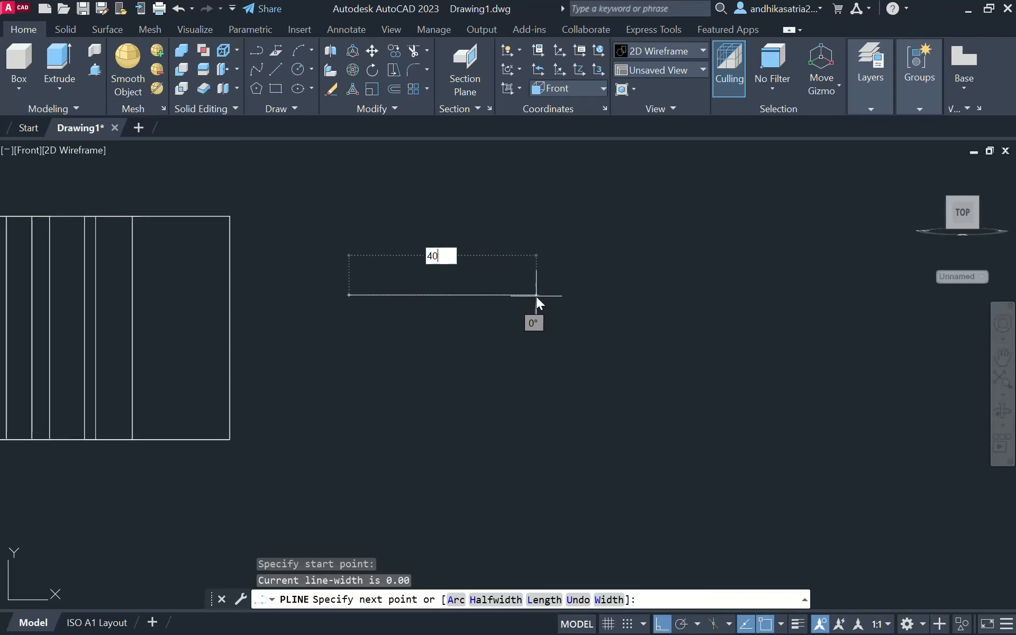
key(Return)
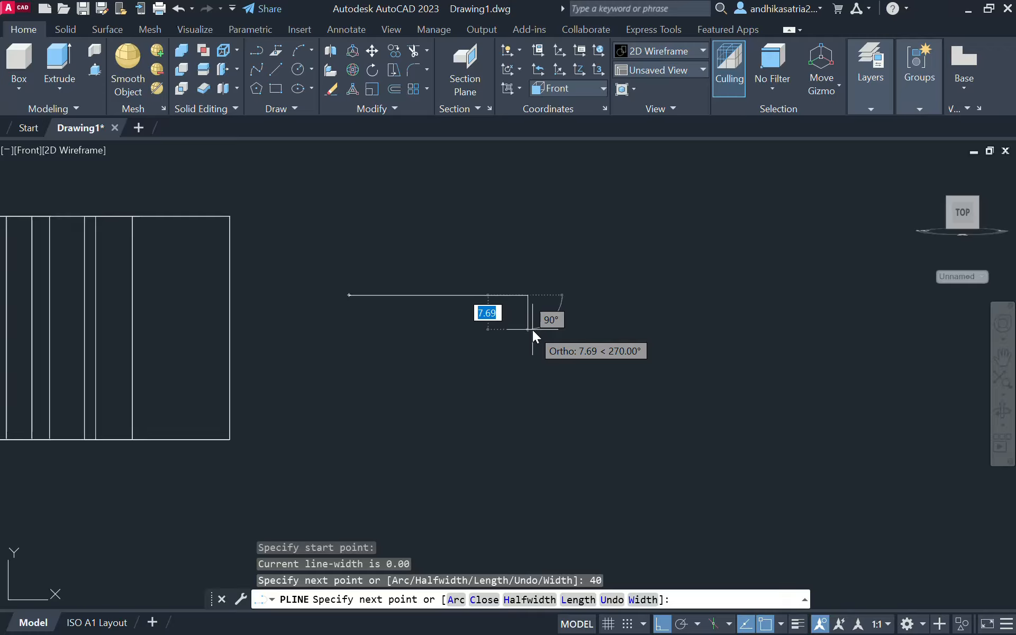
Continue the profile polyline 15 downward, 50 to the right and 7 upward.
text(15)
key(Return)
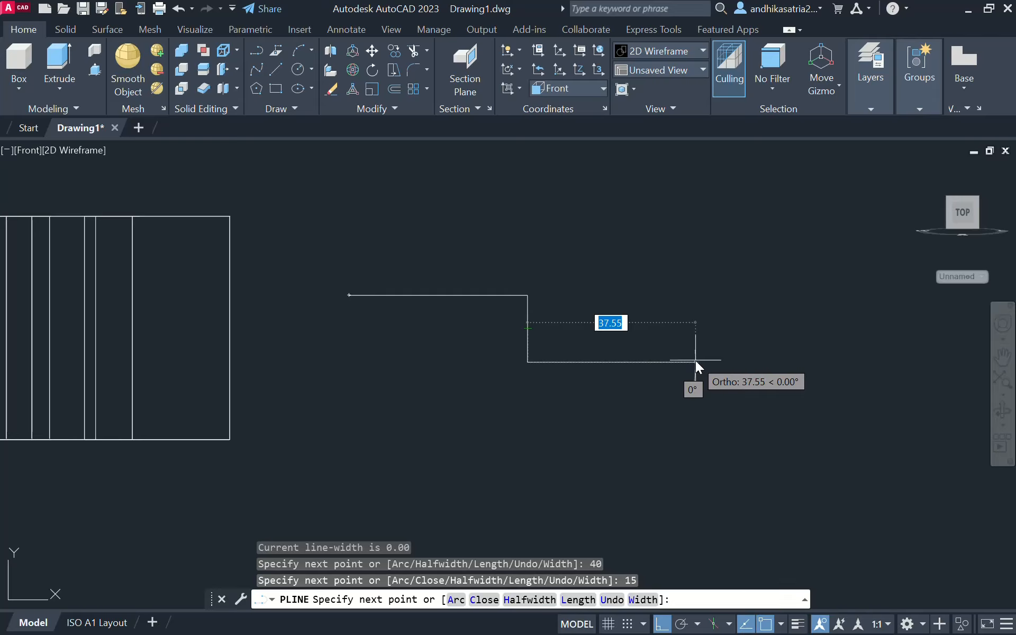
text(50)
key(Return)
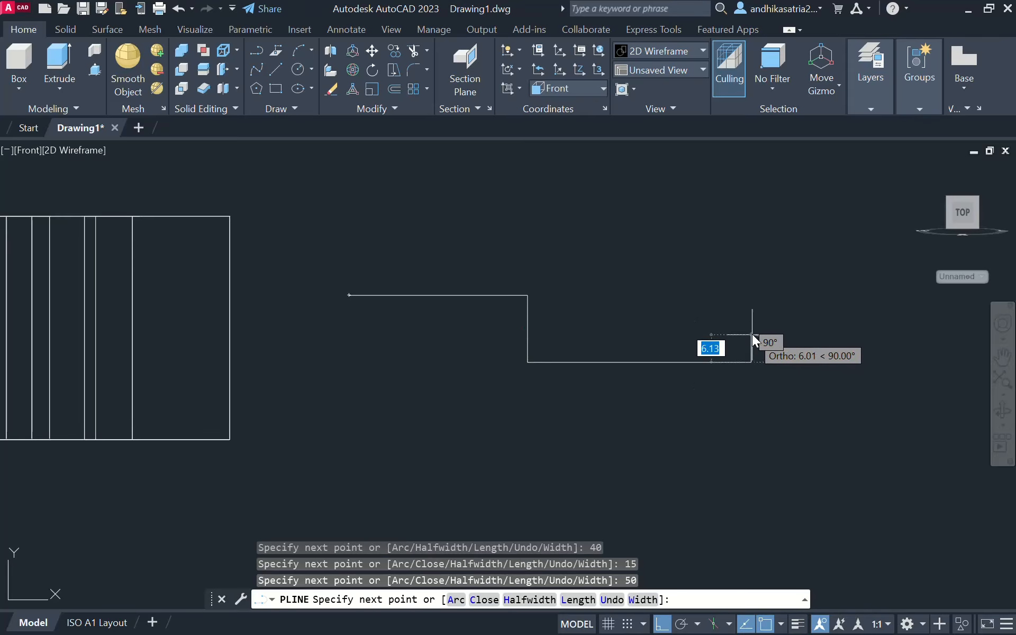
text(7)
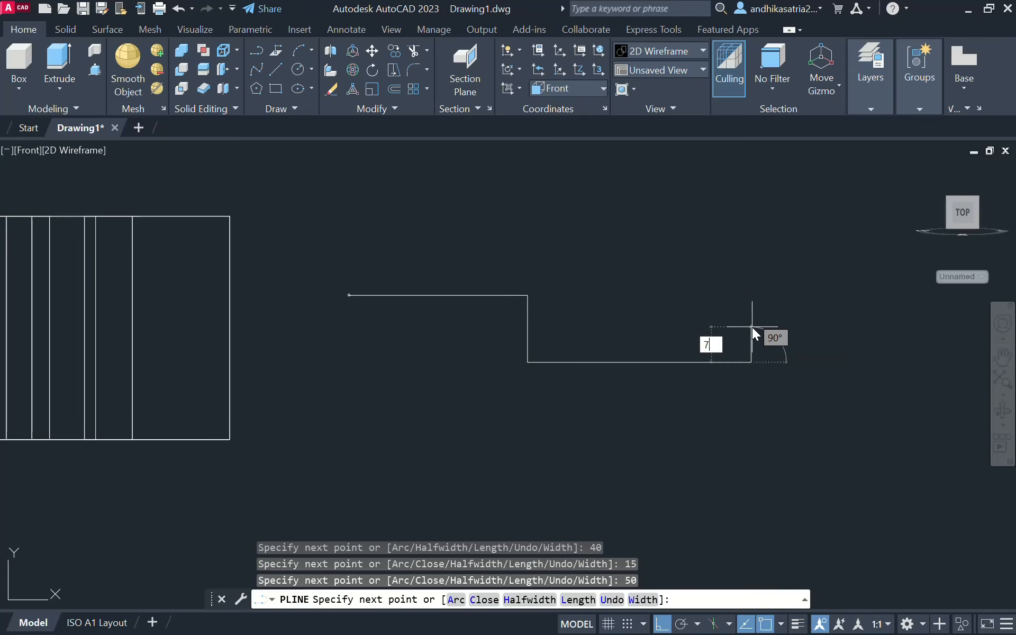
key(Return)
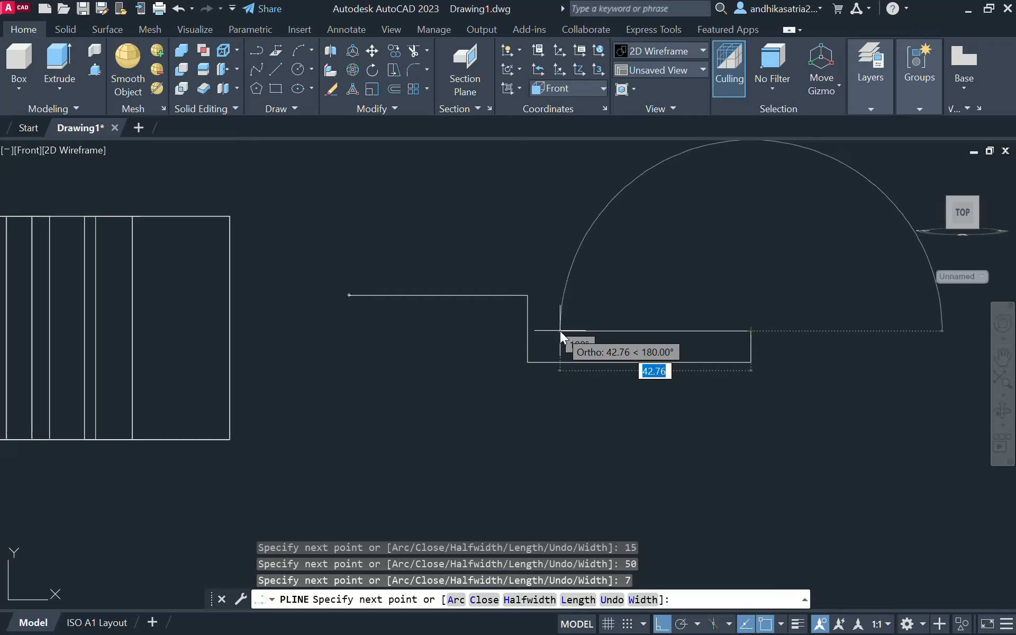
Finish the stepped profile with segments of 43 leftward and 15 upward, a horizontal segment back above the start, and a vertical segment to the start point.
text(43)
key(Return)
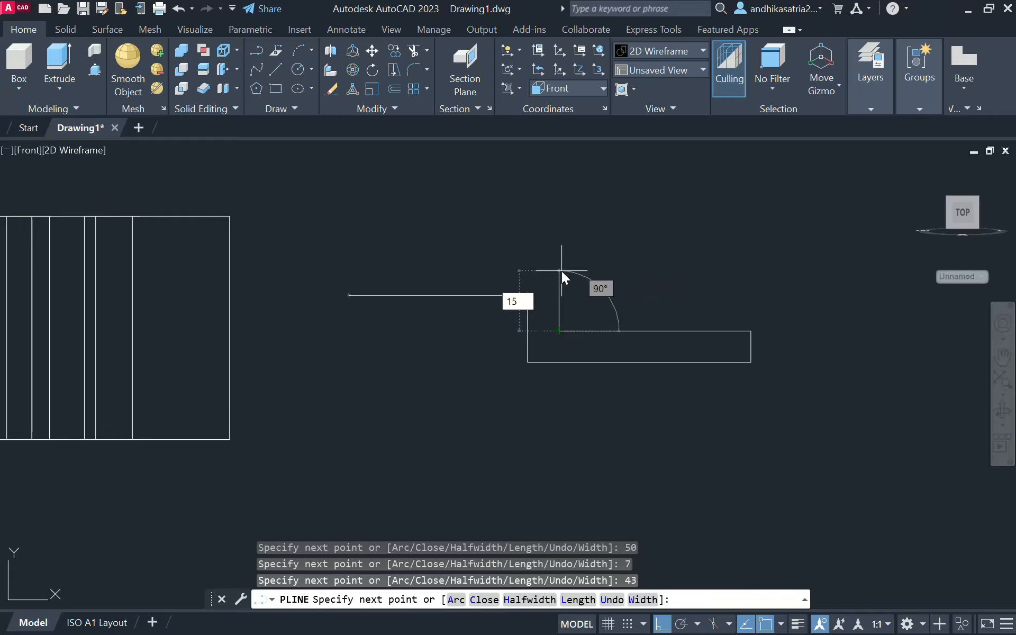
key(Return)
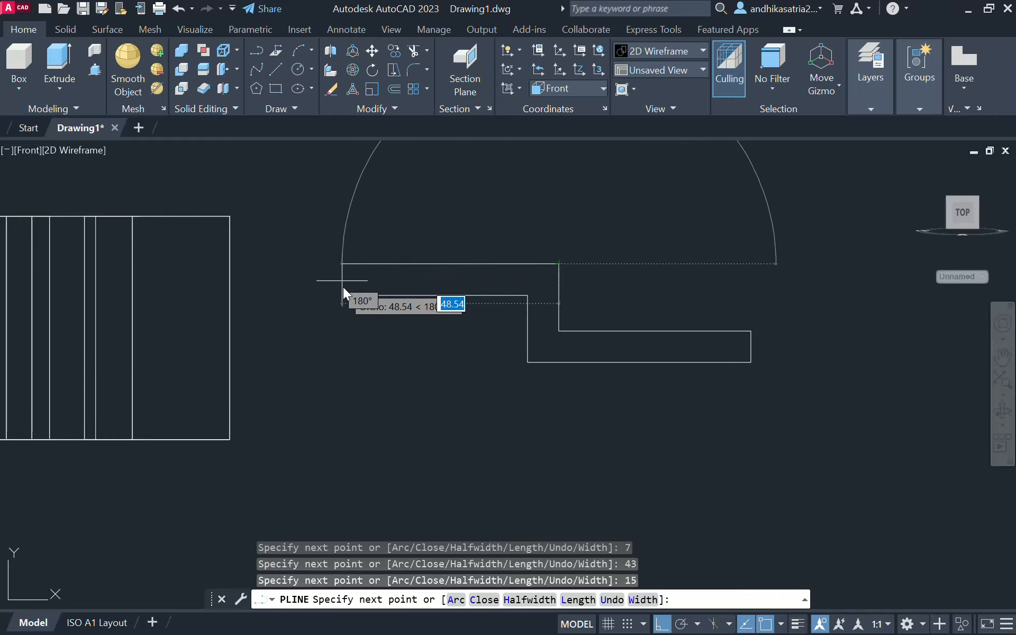
click(348, 272)
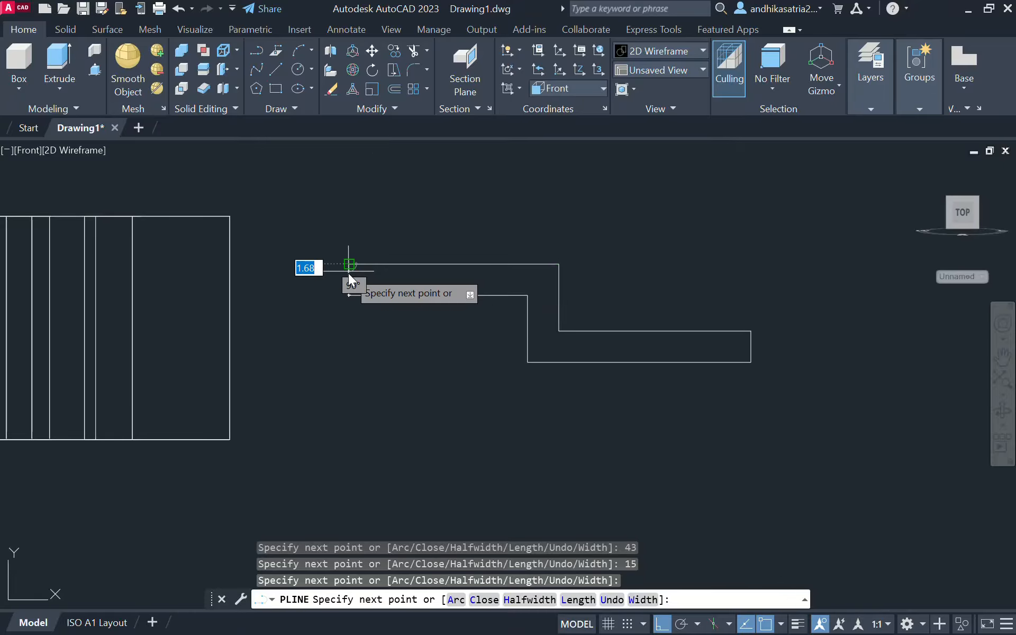
click(348, 294)
key(Escape)
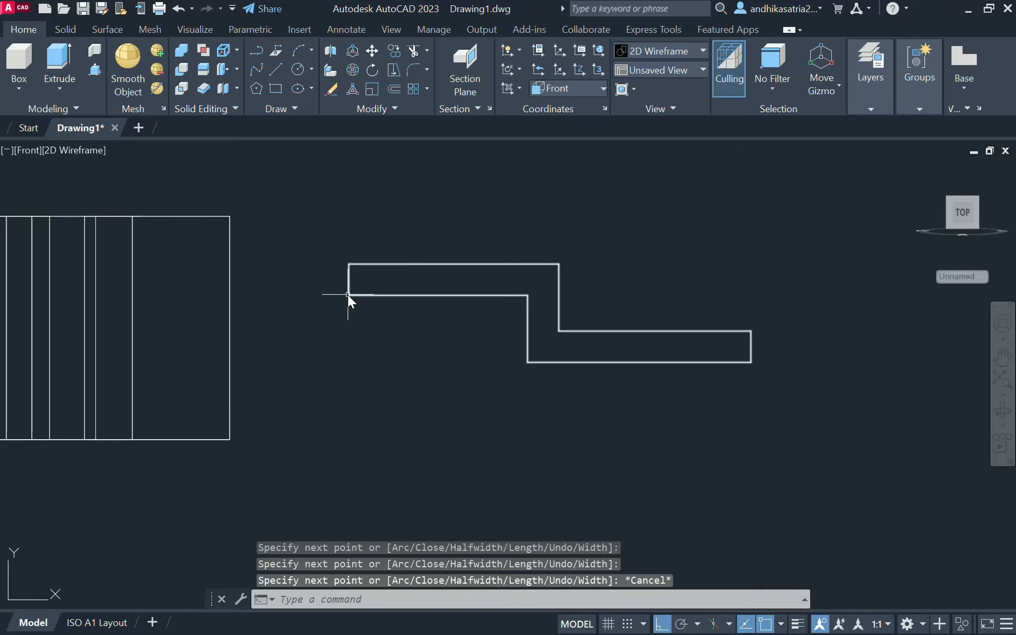
scroll(348, 294, down, 2)
click(348, 284)
key(Escape)
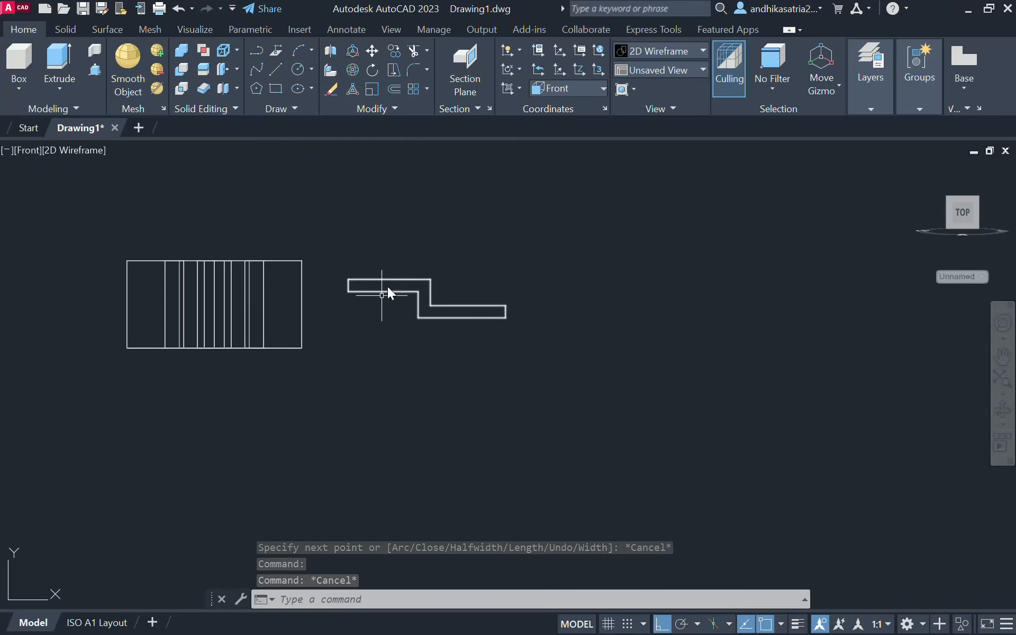
Switch to the SW Isometric view and extrude the stepped profile as a solid by 50.
middle_drag(370, 313, 379, 333)
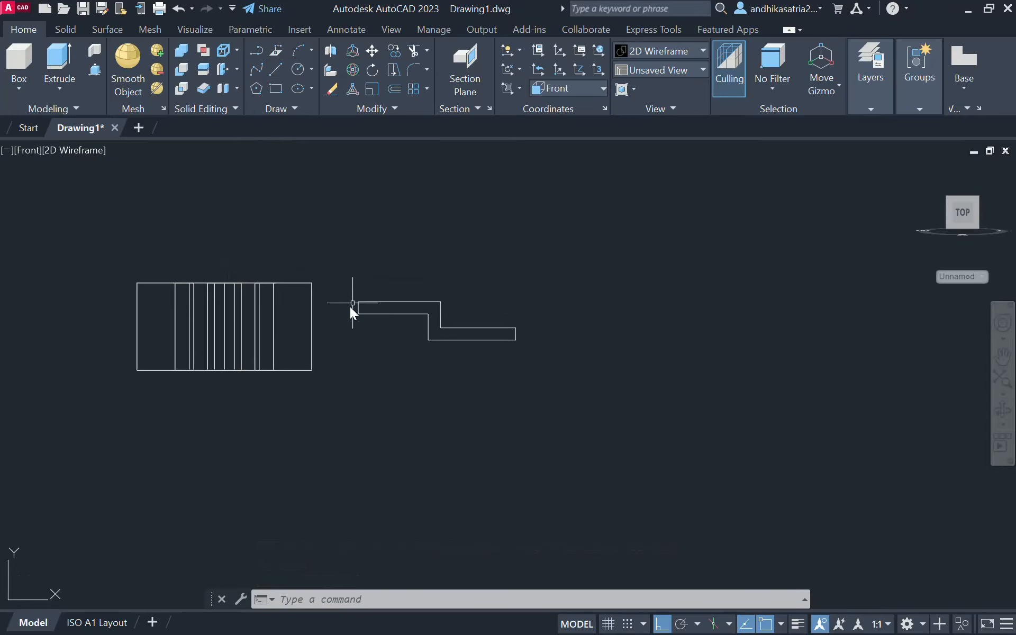
click(68, 150)
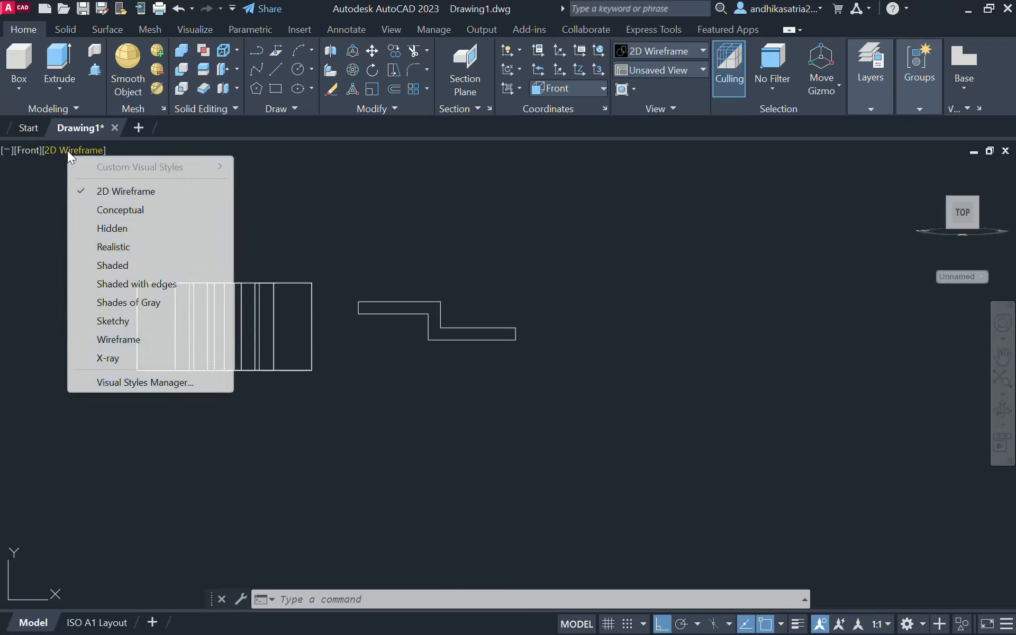
click(36, 150)
click(101, 299)
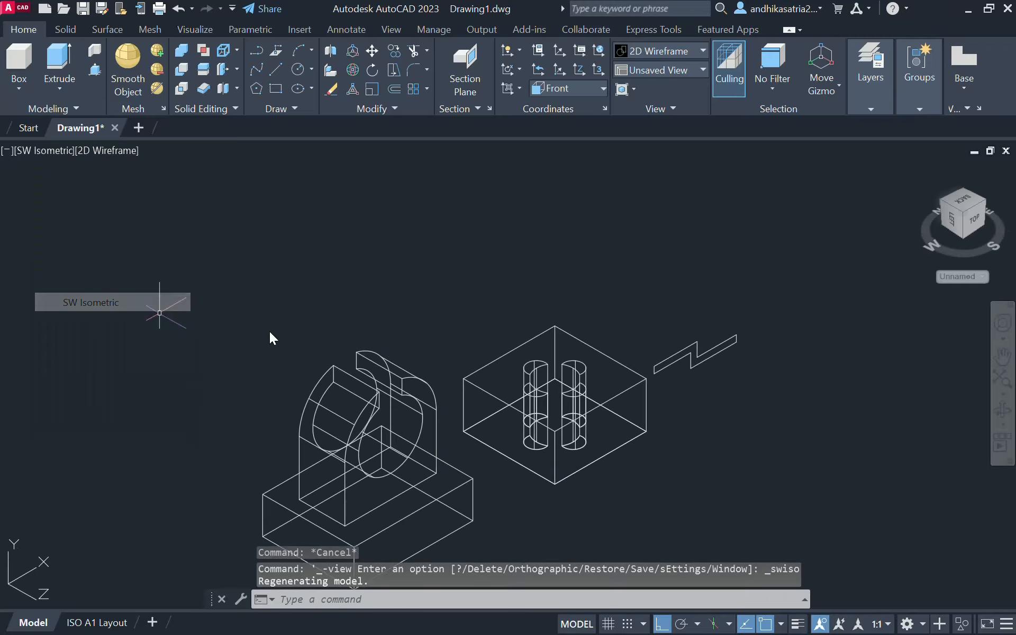
mouse_move(595, 344)
middle_down()
mouse_move(465, 346)
mouse_move(404, 332)
middle_up()
click(60, 62)
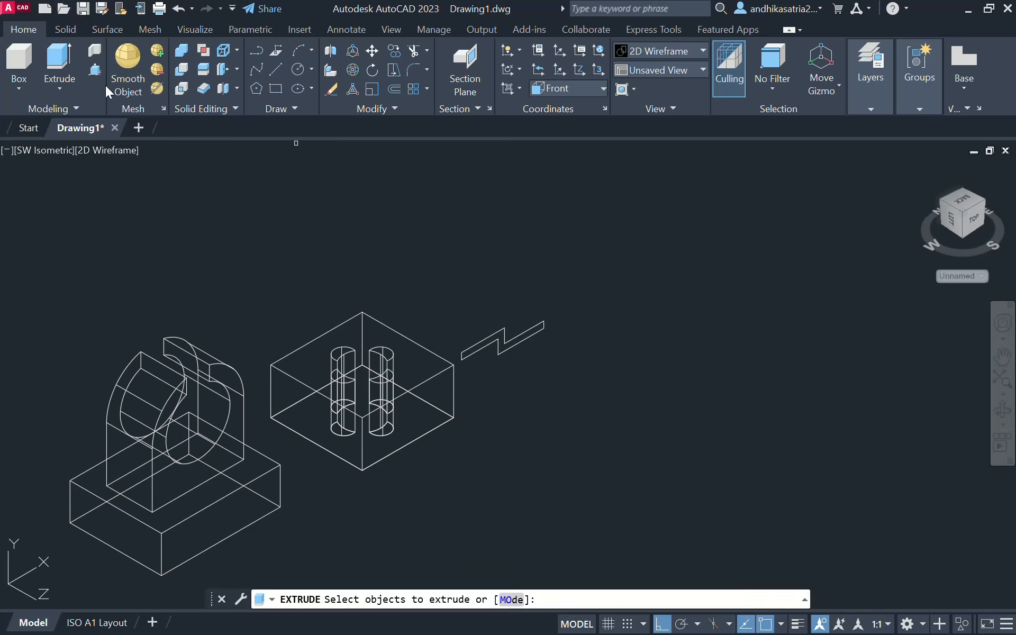
click(478, 342)
key(Return)
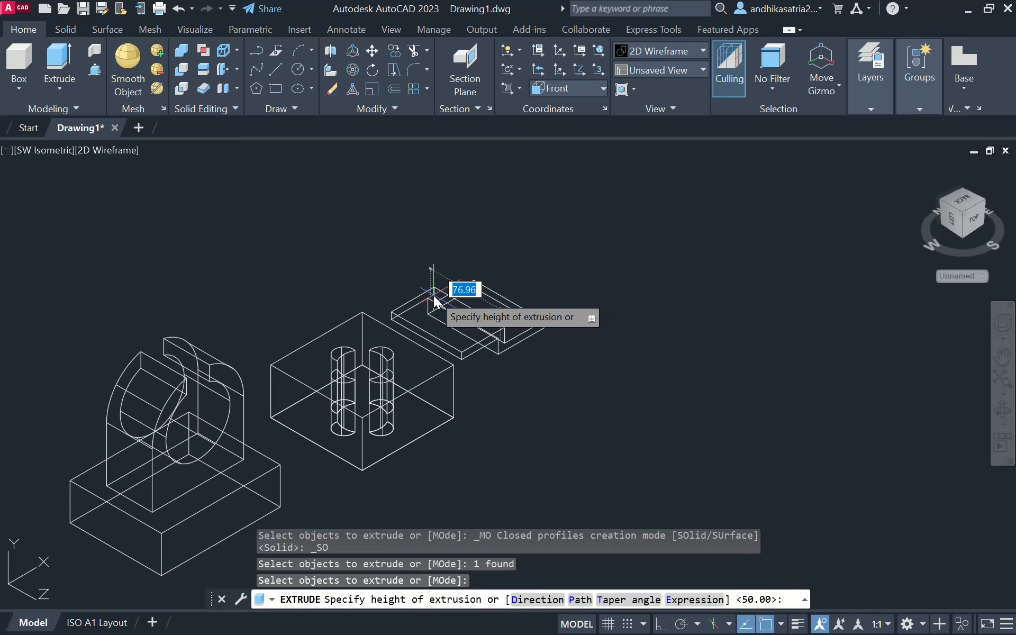
text(50)
key(Return)
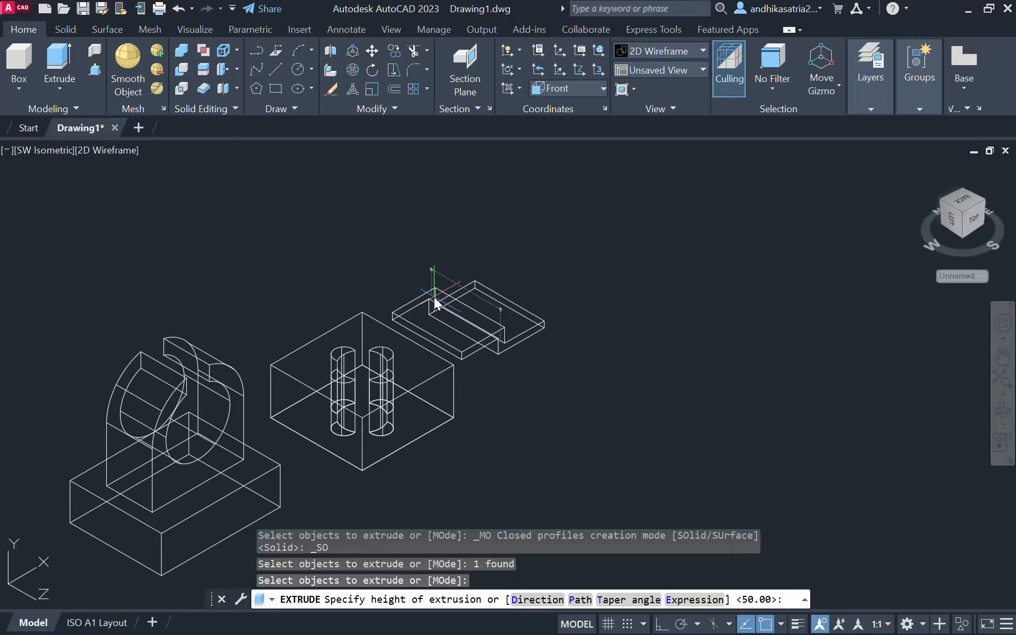
Move the stepped solid into the block with the four crescent holes.
click(481, 315)
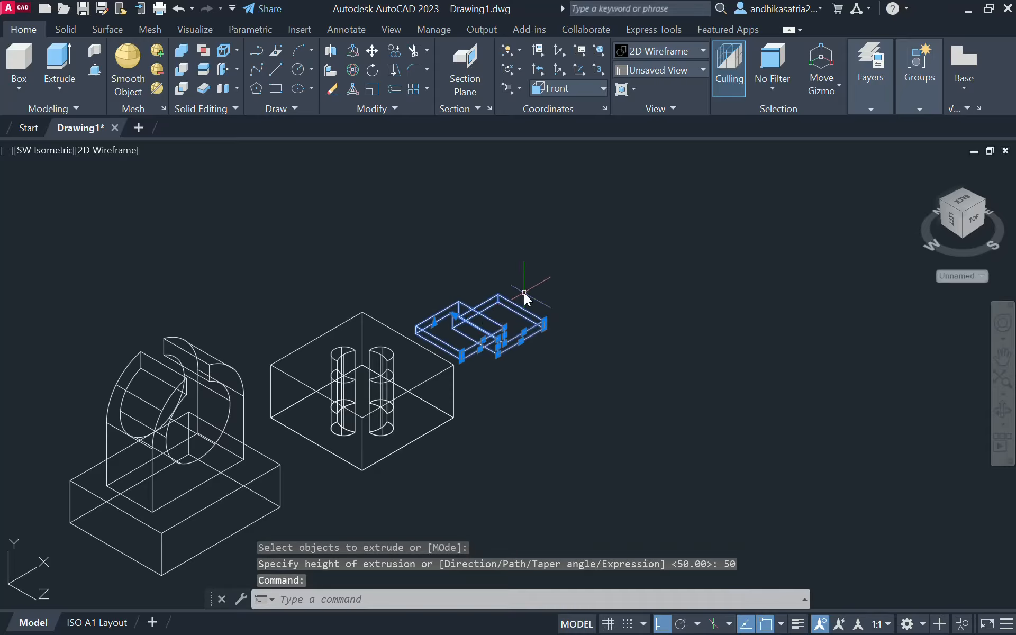
key(Return)
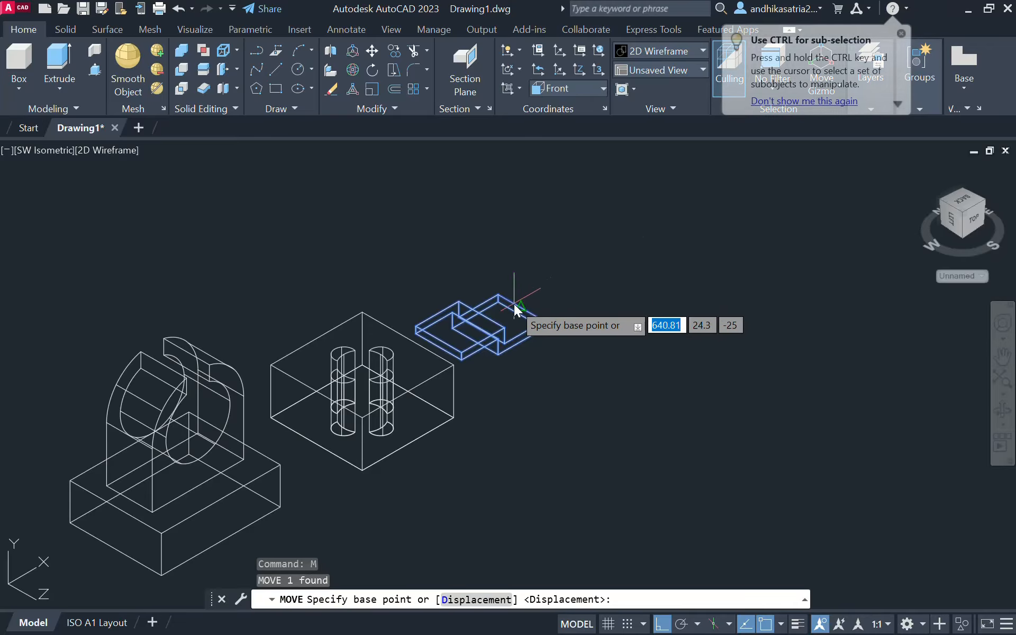
click(436, 340)
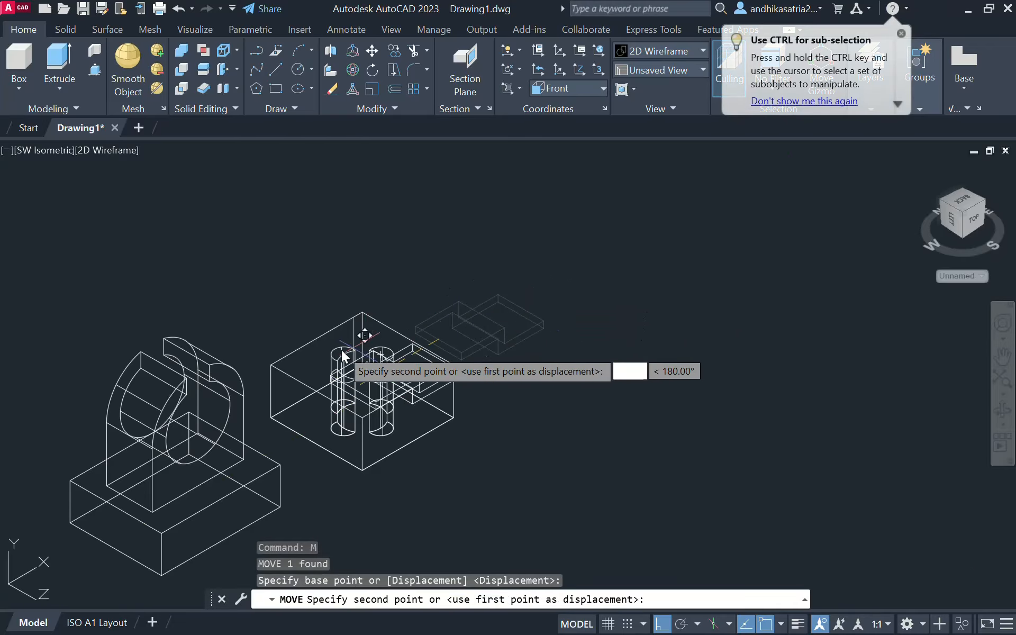
click(320, 393)
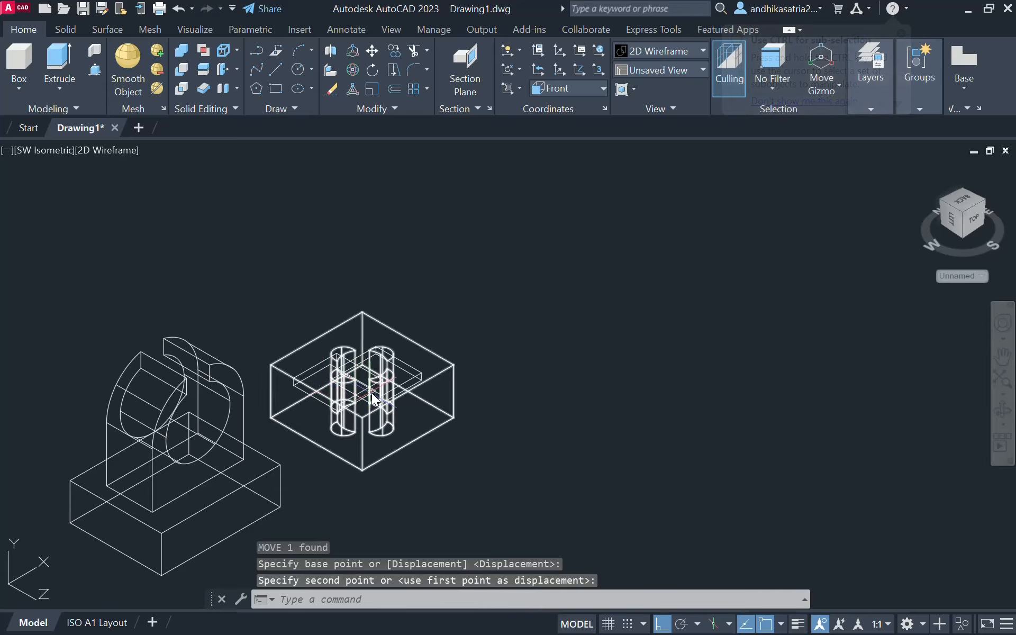
Use 3D Move to lower the stepped solid by 10 along the vertical axis inside the block.
scroll(375, 393, up, 2)
shift+middle_drag(490, 412, 255, 374)
click(268, 351)
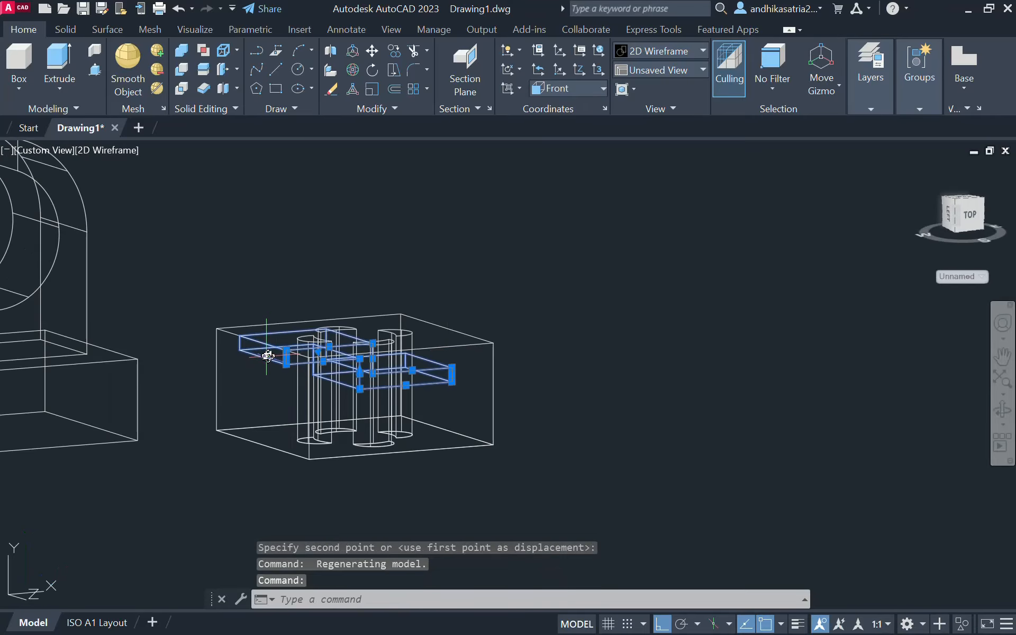
click(353, 53)
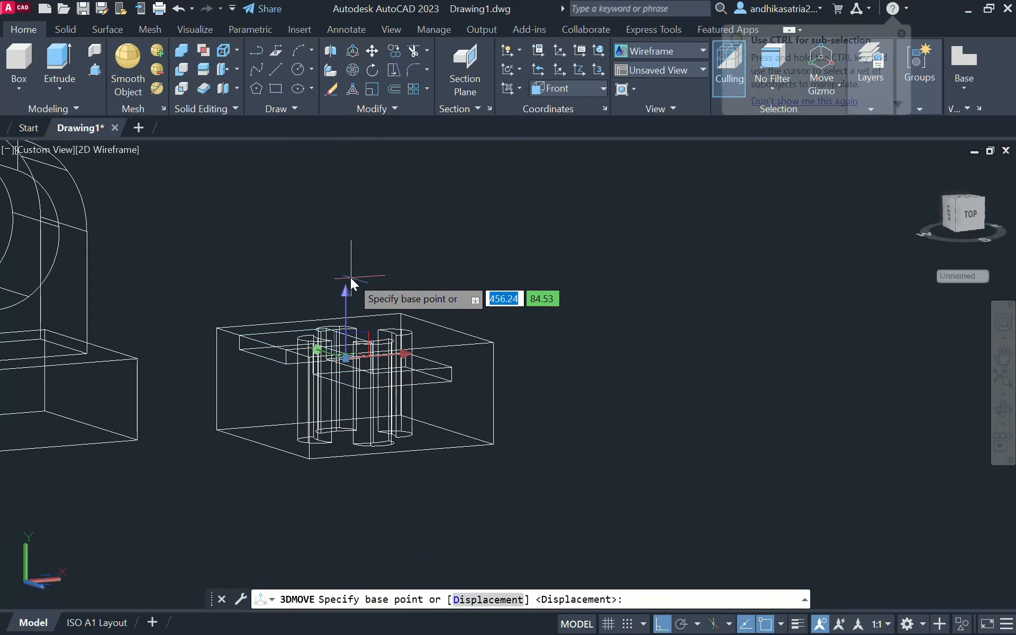
click(345, 357)
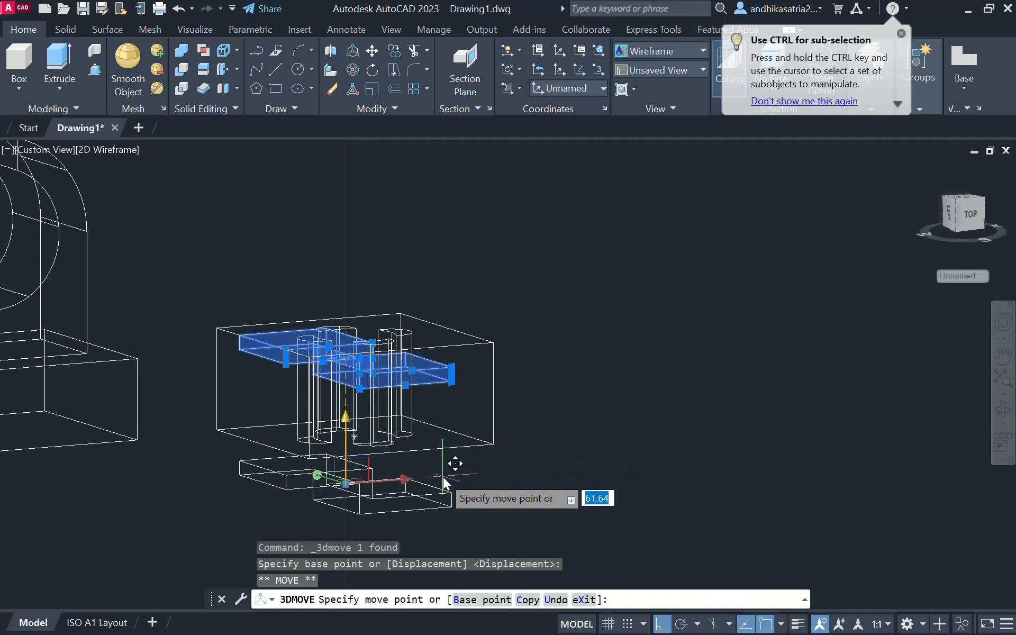
text(15)
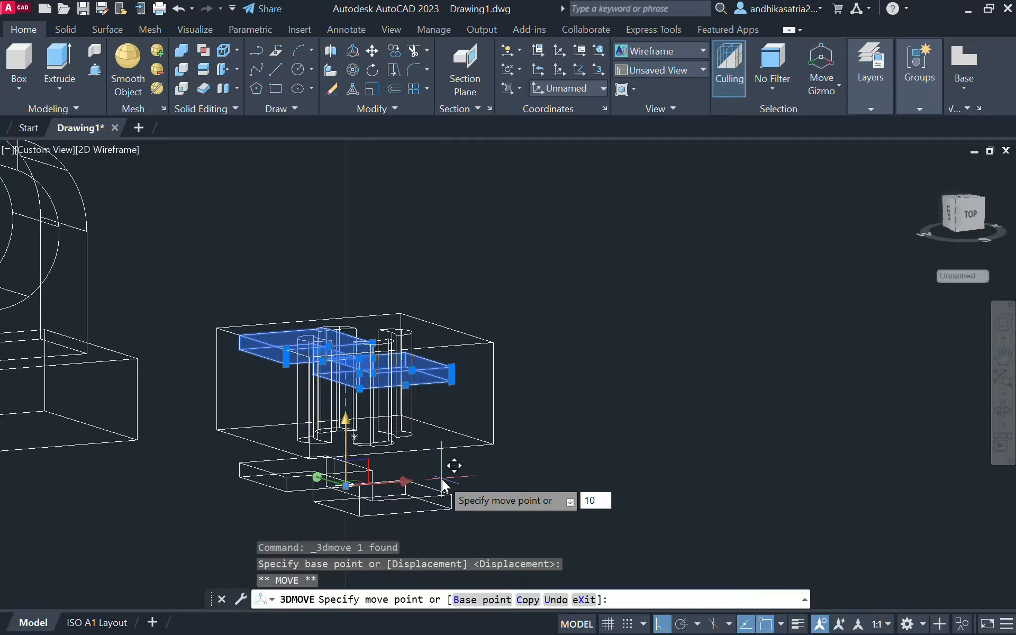
key(Return)
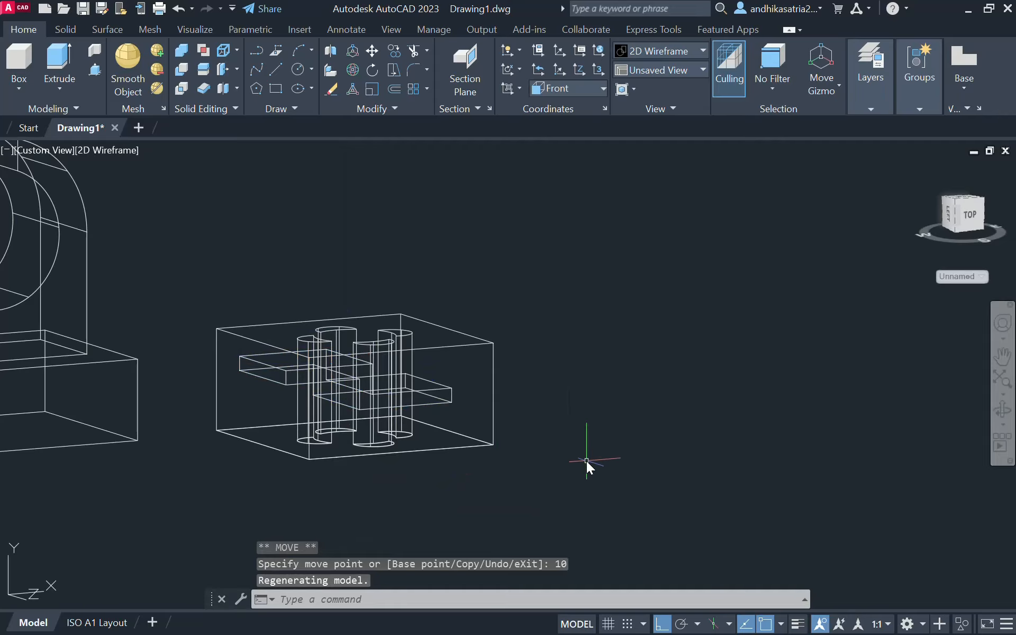
Intersect the block with the stepped solid, keeping only their common volume.
shift+middle_drag(586, 461, 601, 510)
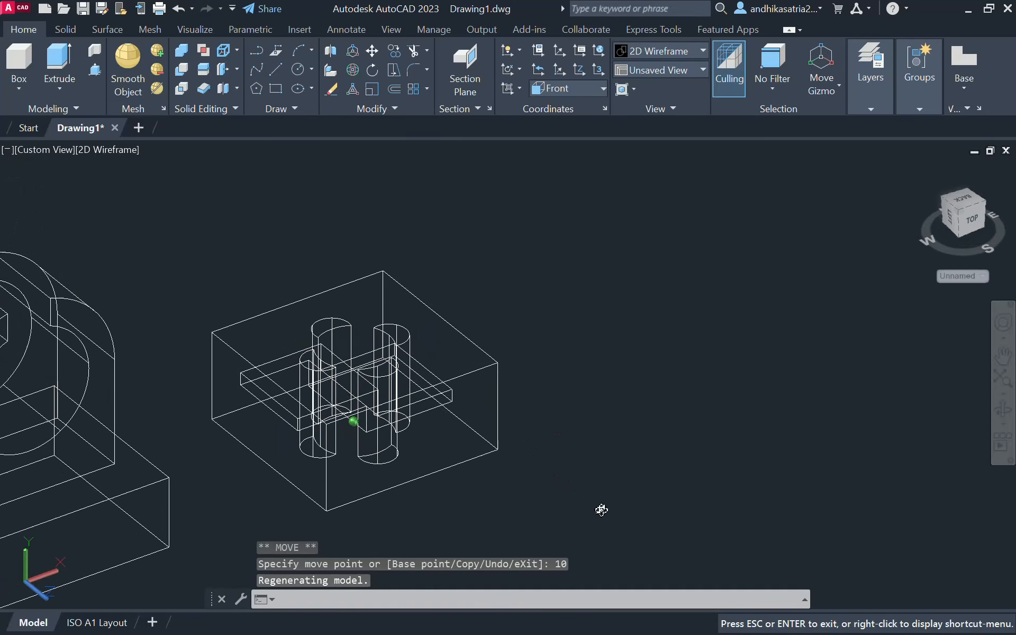
scroll(529, 444, down, 2)
scroll(497, 421, up, 2)
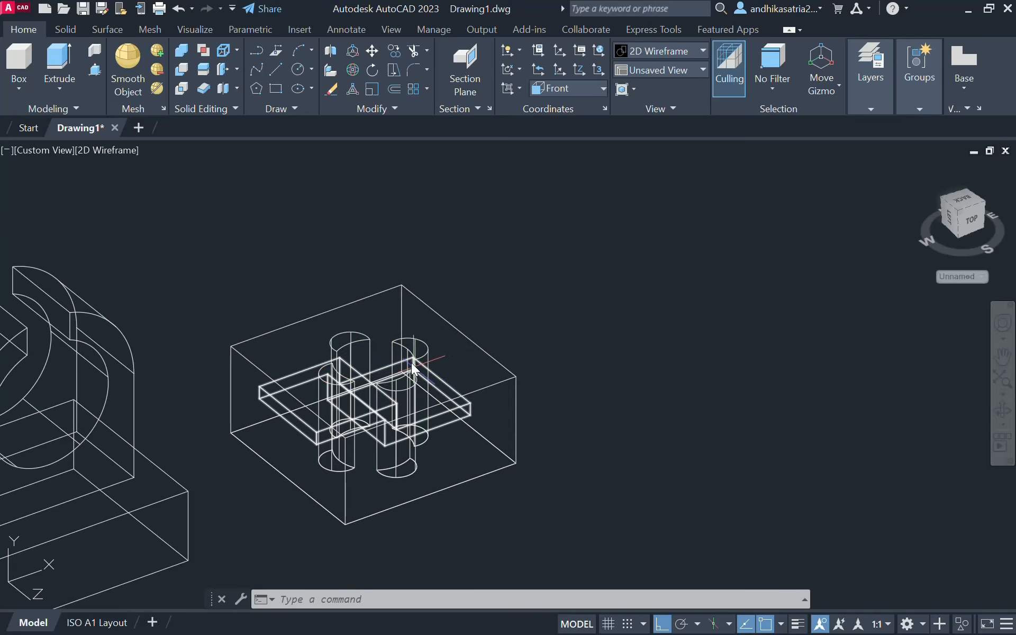
click(183, 90)
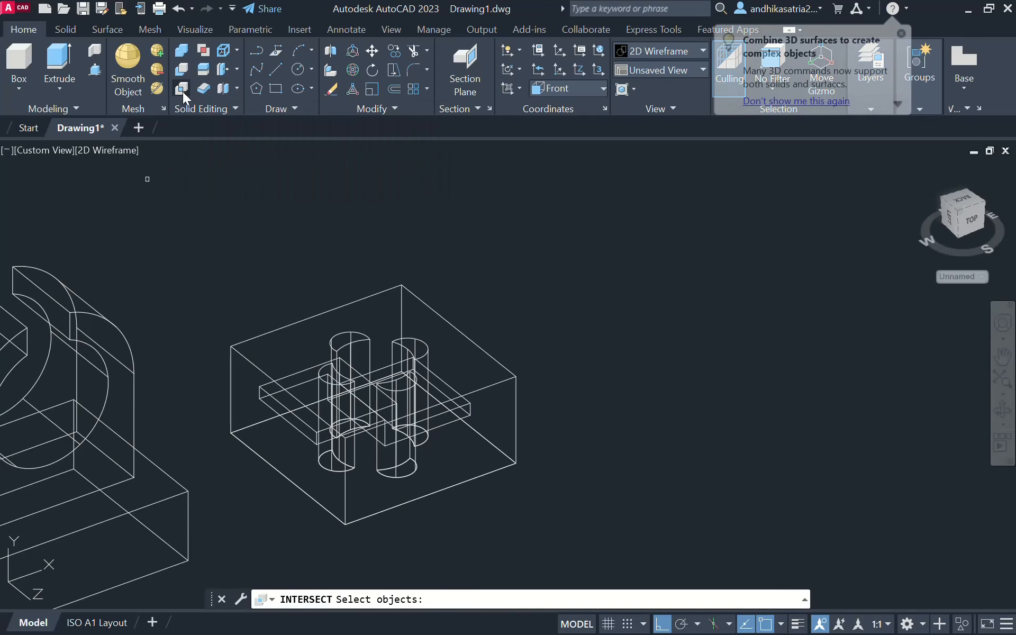
click(272, 332)
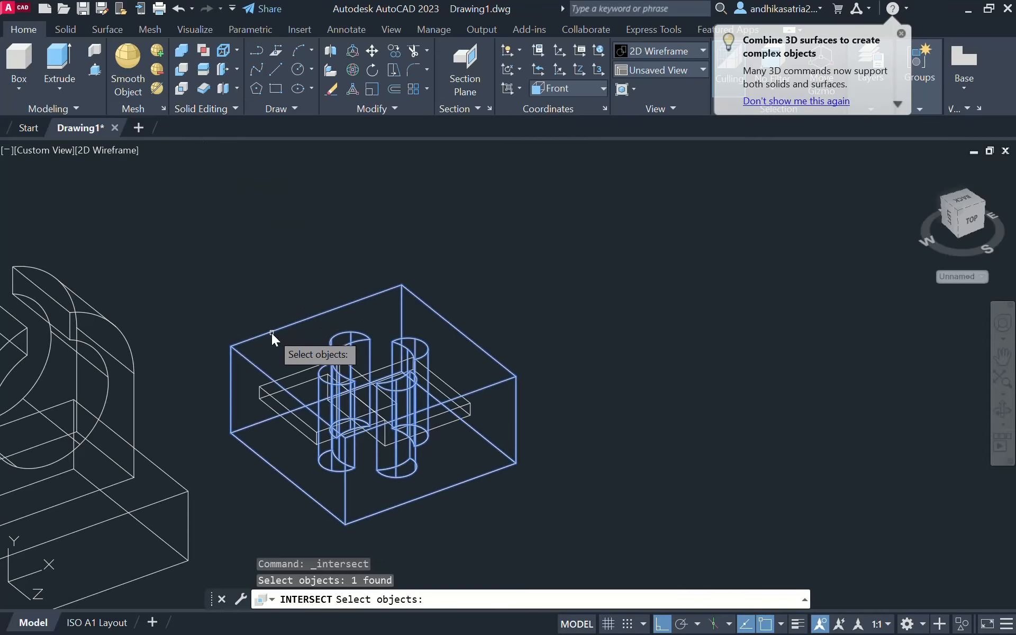
click(272, 405)
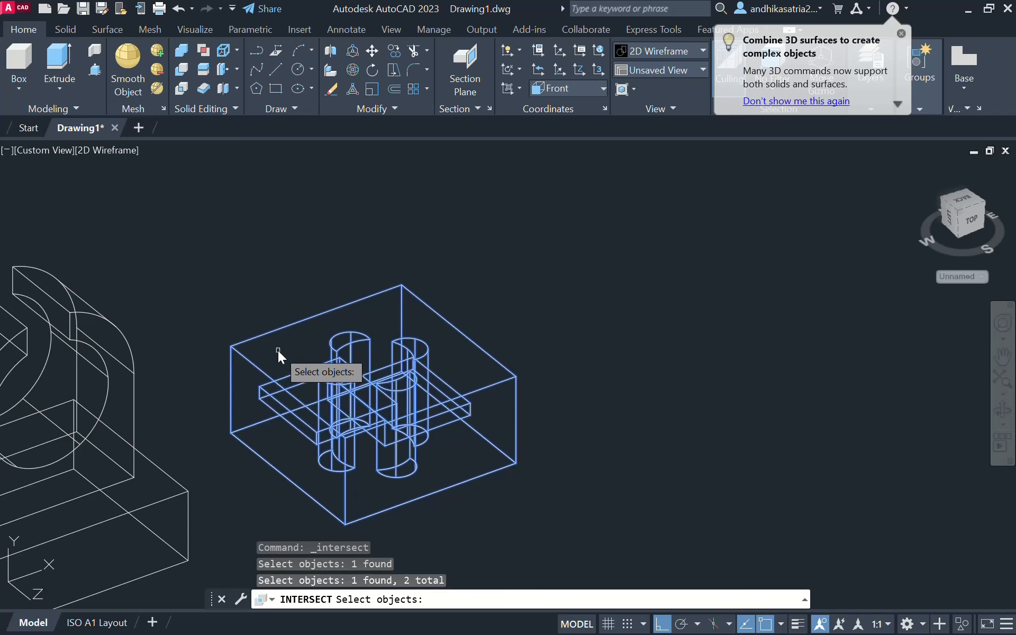
key(Return)
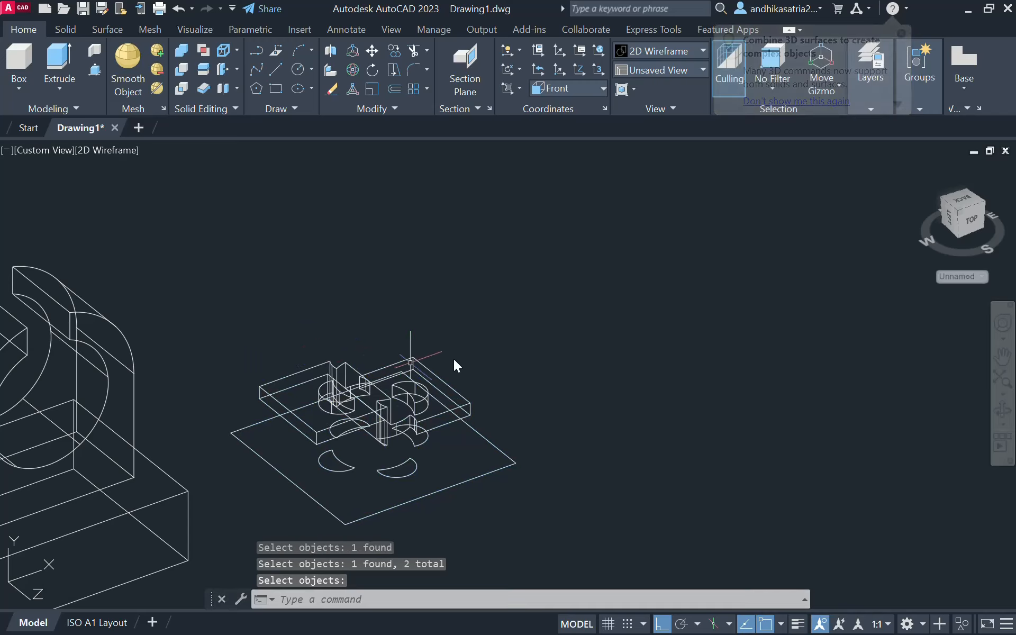
Delete the leftover square and the four crescent outlines below the intersected solid.
mouse_move(516, 376)
middle_down()
mouse_move(455, 322)
mouse_move(374, 275)
mouse_move(347, 310)
mouse_move(456, 331)
mouse_move(490, 368)
mouse_move(460, 373)
middle_up()
click(286, 481)
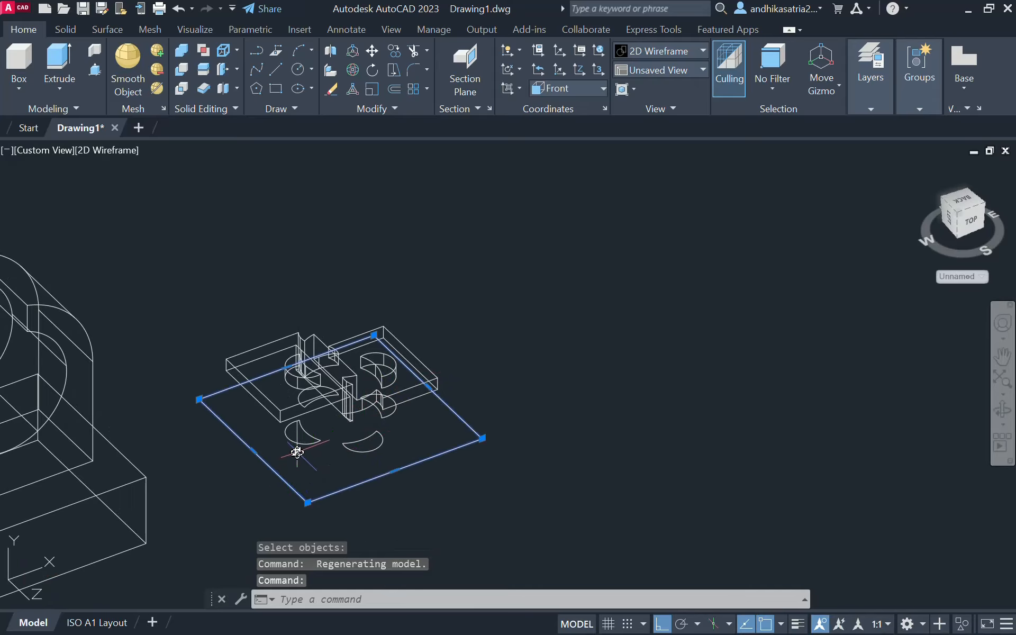
click(300, 445)
click(351, 447)
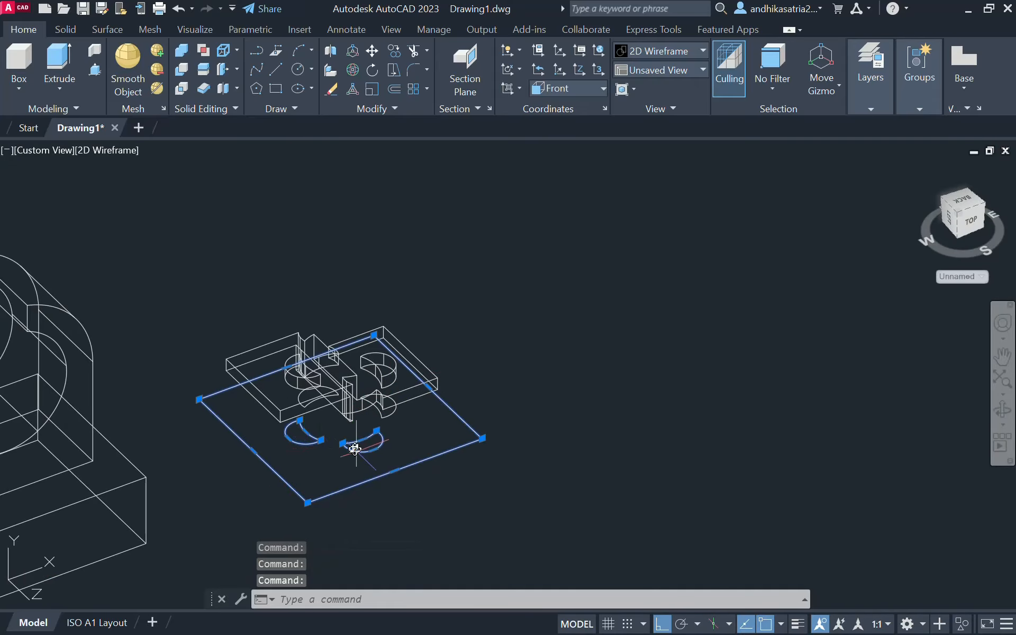
click(313, 393)
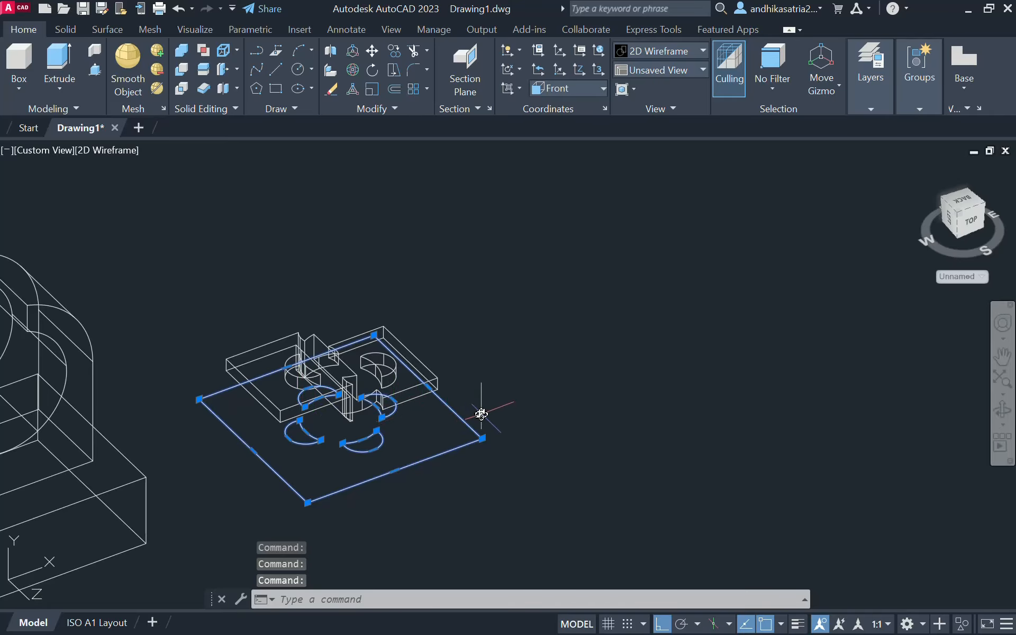
key(Delete)
Examine the intersected stepped plate from above and from the side, checking its crescent cut-outs, notched edges and step.
shift+middle_drag(508, 404, 446, 475)
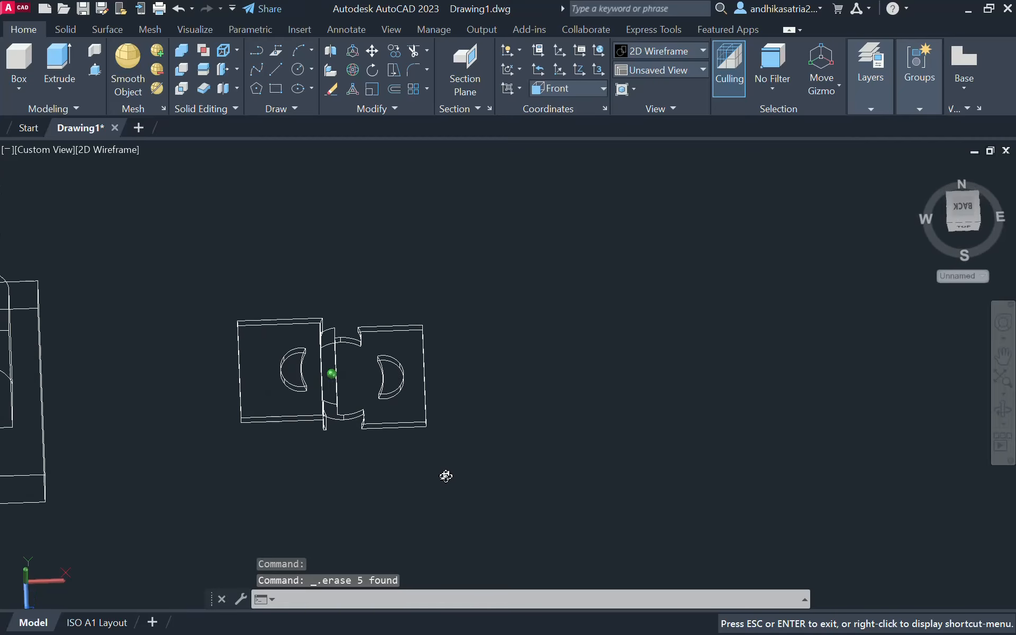
scroll(378, 365, up, 6)
shift+middle_drag(377, 365, 390, 399)
scroll(381, 389, down, 6)
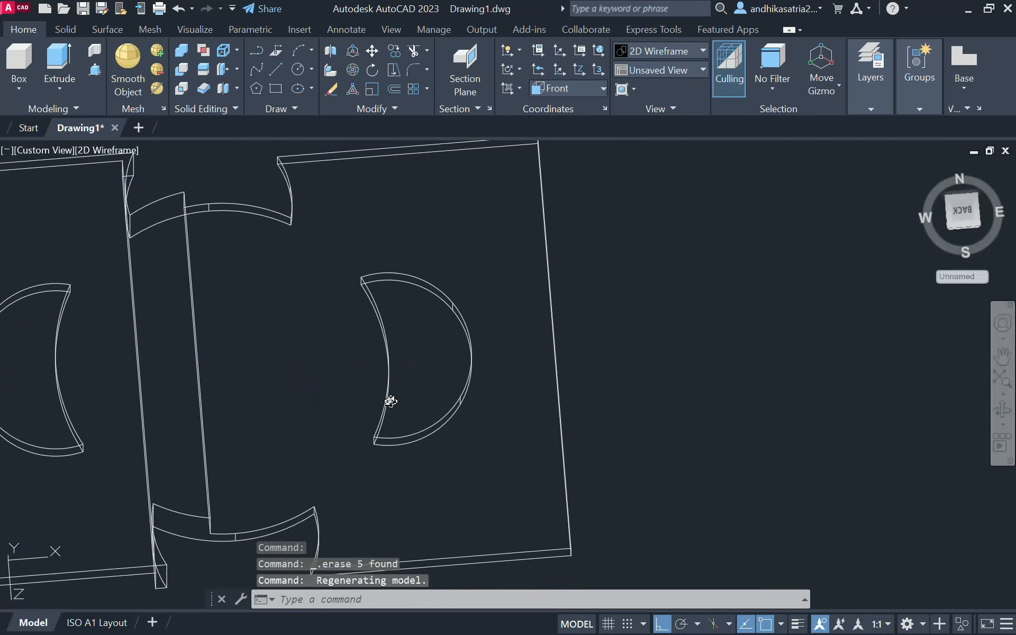
scroll(338, 350, up, 2)
scroll(337, 349, up, 2)
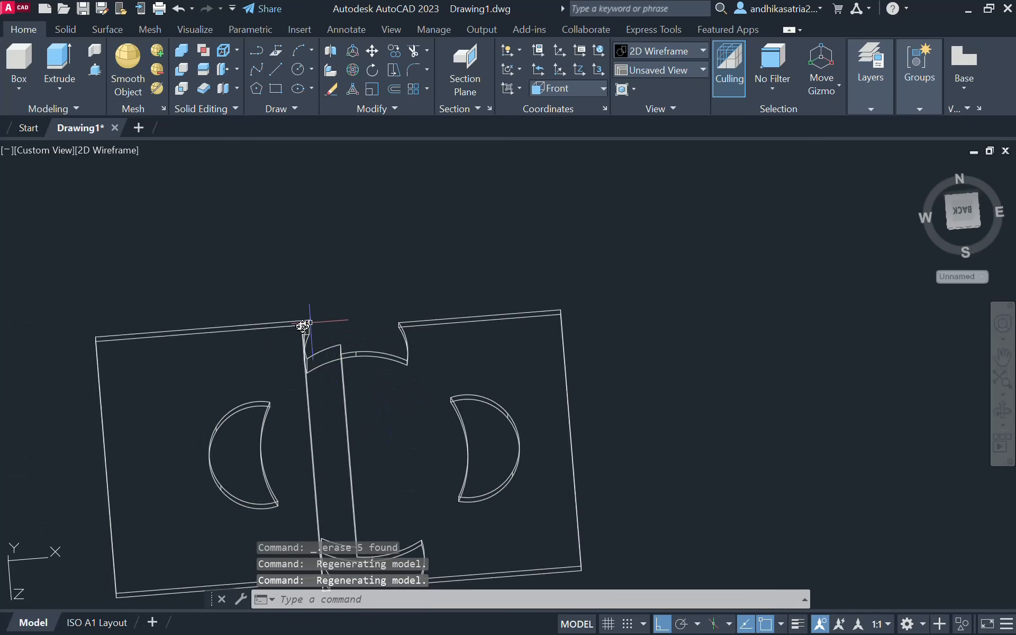
scroll(367, 425, down, 2)
middle_drag(388, 439, 368, 324)
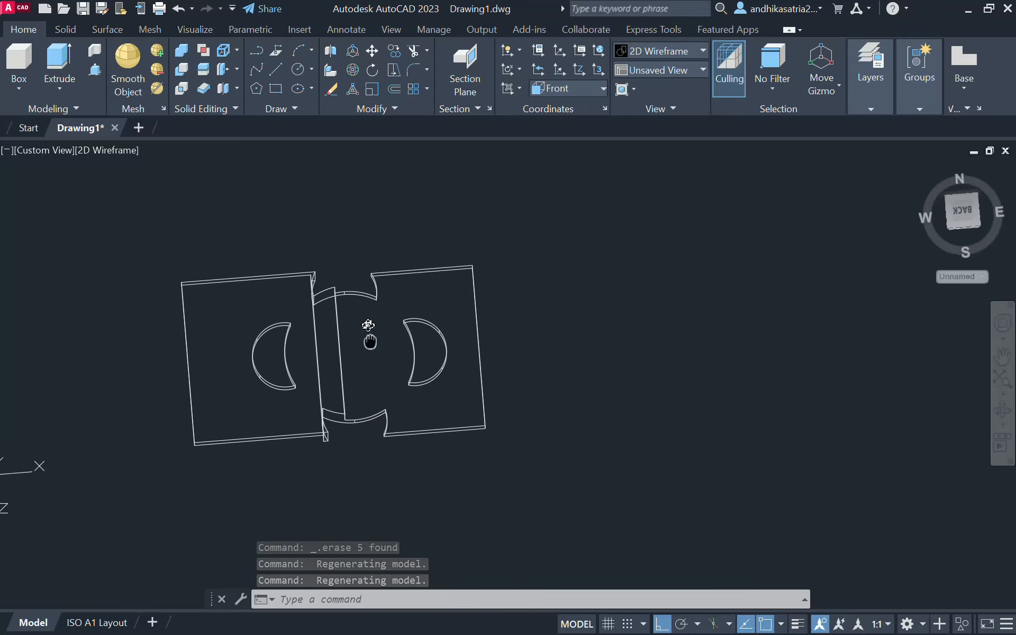
shift+middle_drag(375, 378, 381, 286)
shift+middle_drag(386, 344, 460, 240)
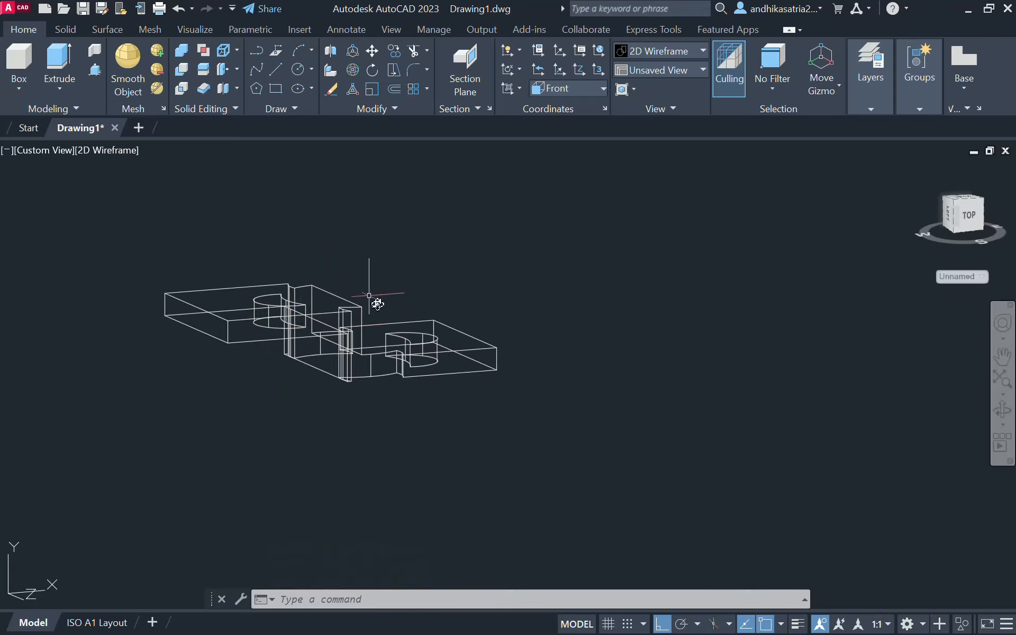
mouse_move(209, 312)
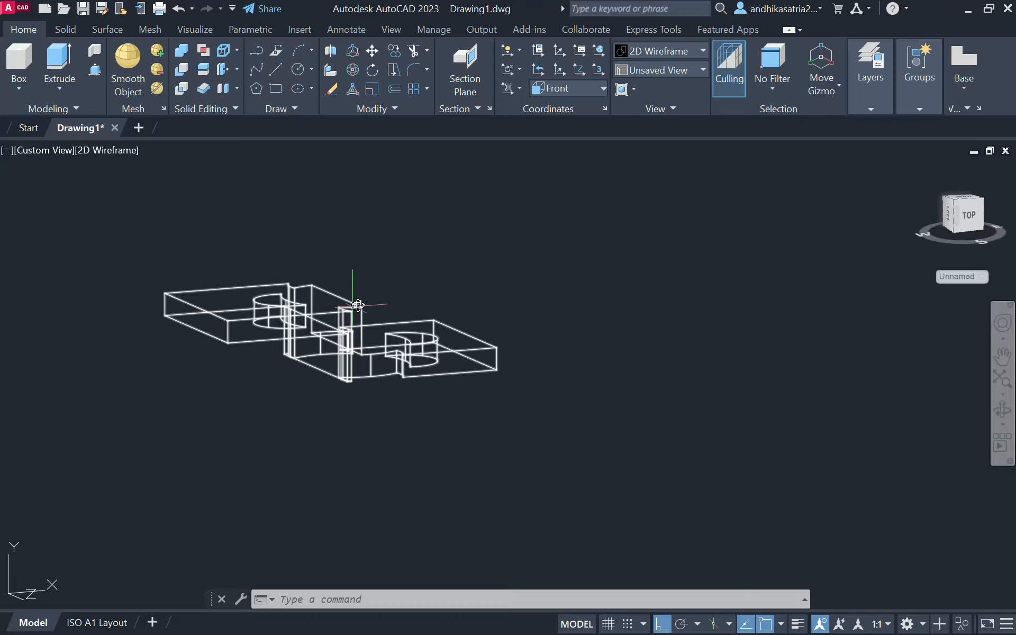
Switch the visual style from 2D Wireframe to Conceptual to inspect the slotted bracket and the stepped plate as shaded solids.
scroll(376, 296, down, 4)
middle_drag(354, 276, 448, 331)
click(119, 150)
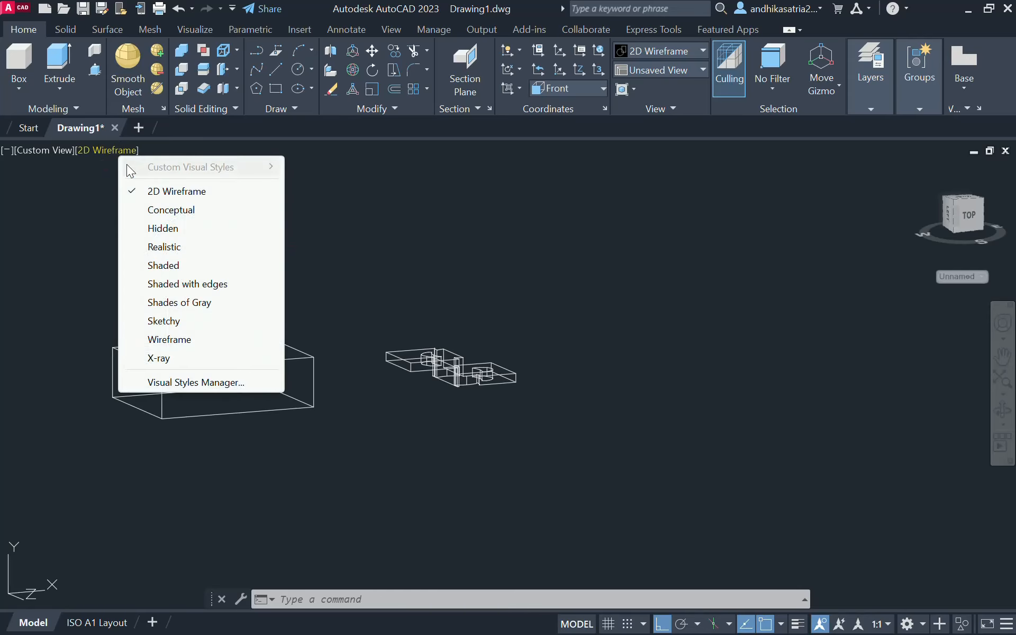
click(170, 211)
mouse_move(454, 330)
shift+middle_down()
mouse_move(421, 371)
mouse_move(411, 412)
shift+middle_up()
shift+middle_drag(487, 325, 451, 327)
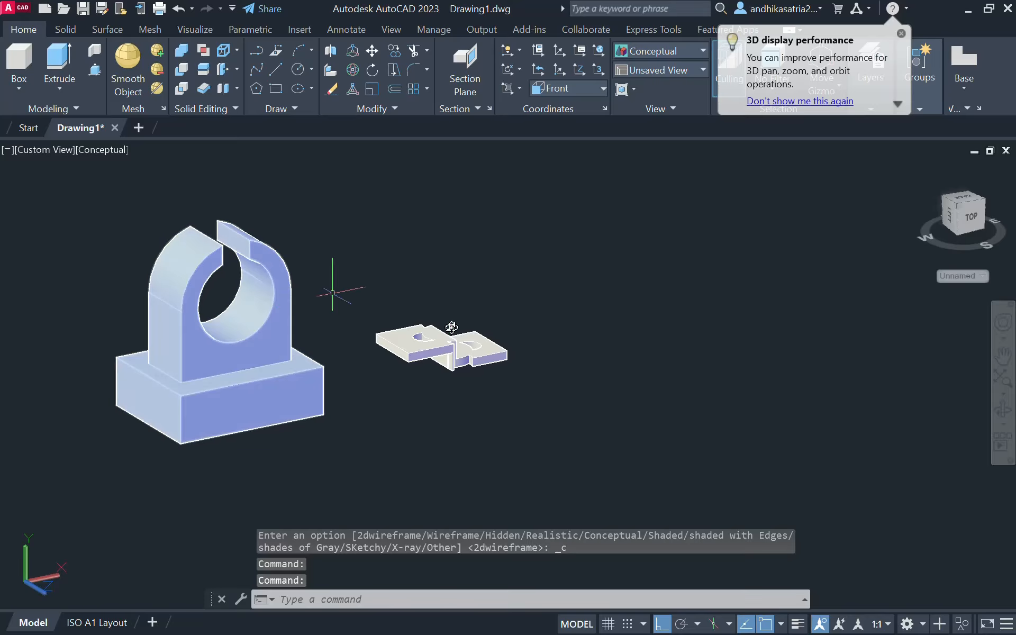
mouse_move(443, 282)
shift+middle_down()
mouse_move(430, 297)
mouse_move(493, 315)
shift+middle_up()
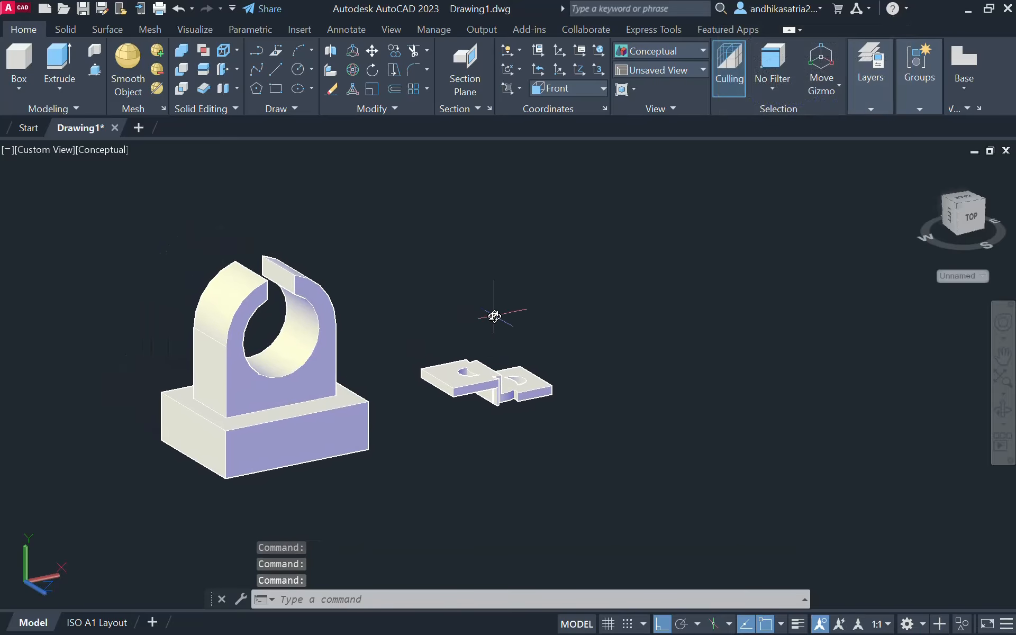